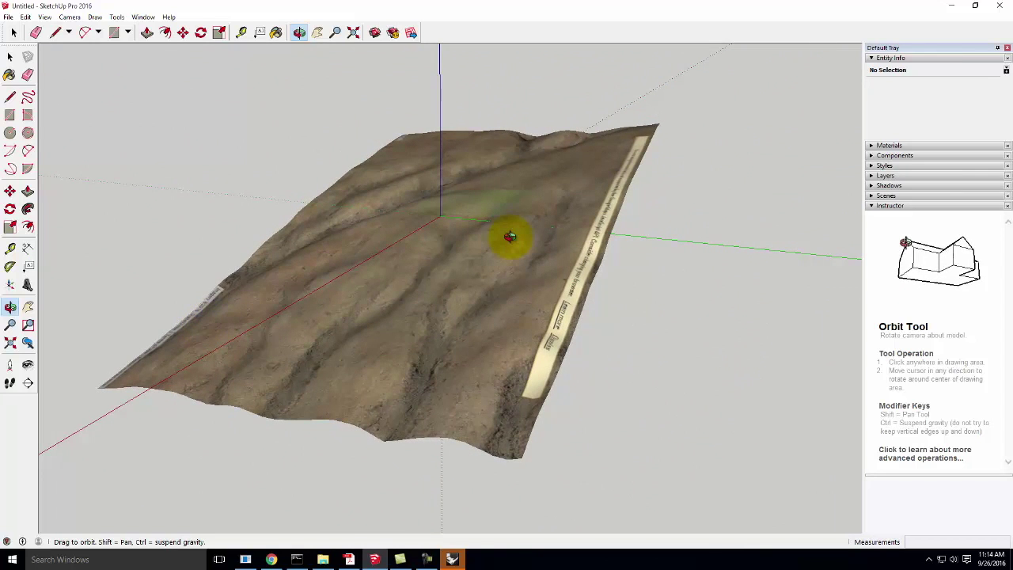
pyautogui.click(8, 18)
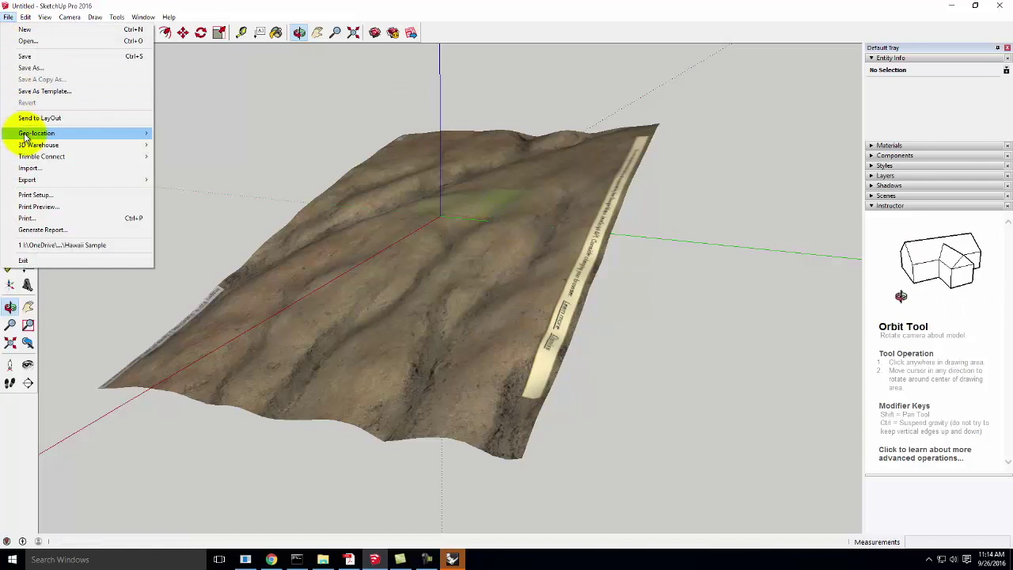
pyautogui.moveTo(26, 138)
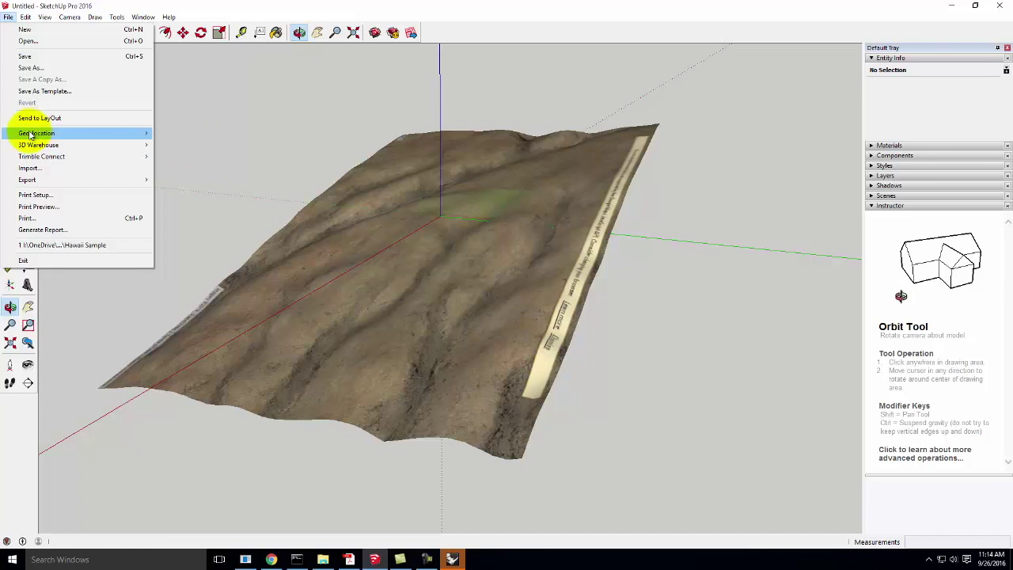
pyautogui.moveTo(31, 135)
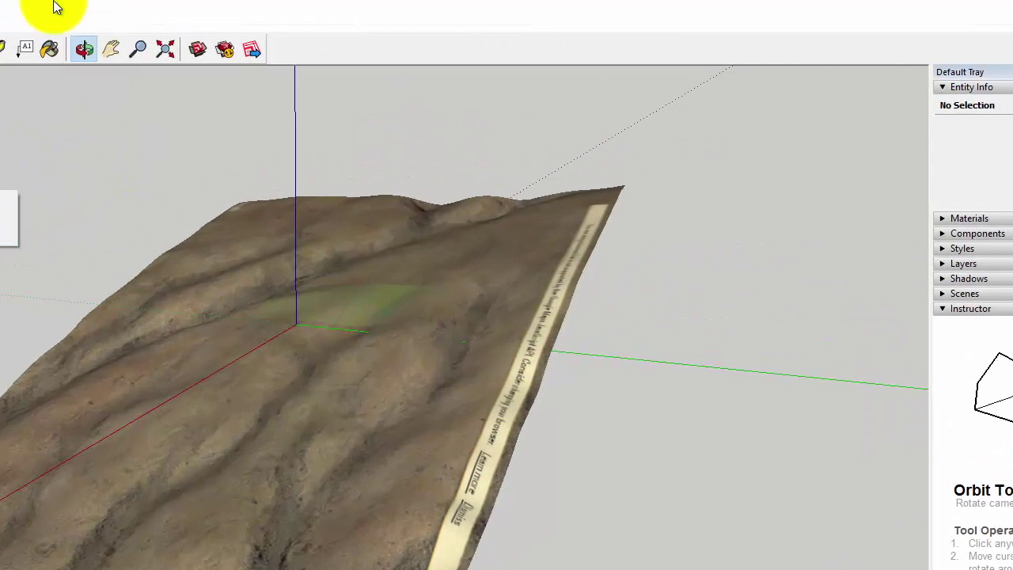
pyautogui.moveTo(87, 426); pyautogui.dragTo(777, 417)
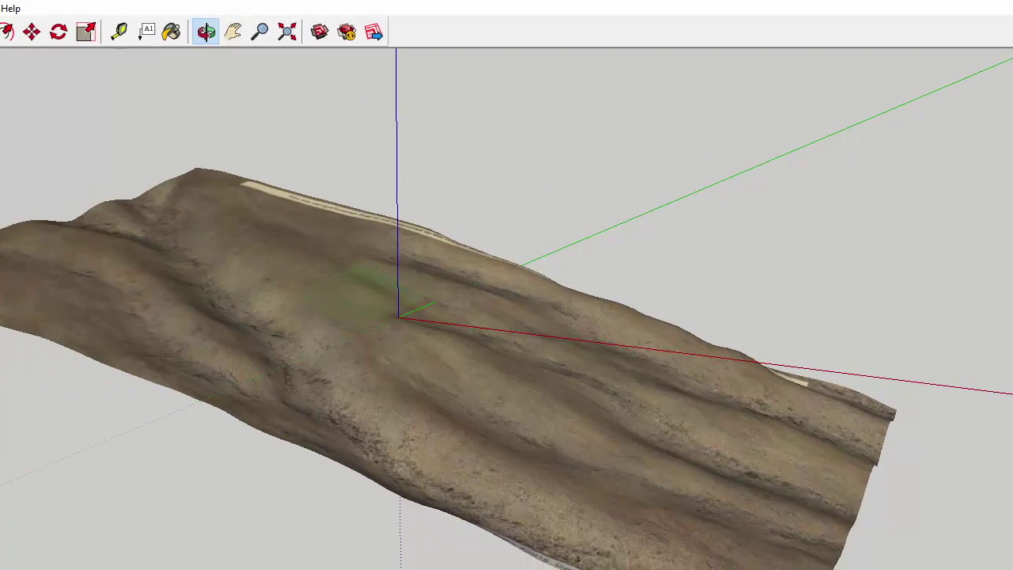
# Start saving the terrain model under a new name with the file type SketchUp Version 2013 (*.skp)
pyautogui.hotkey('alt', 'f')
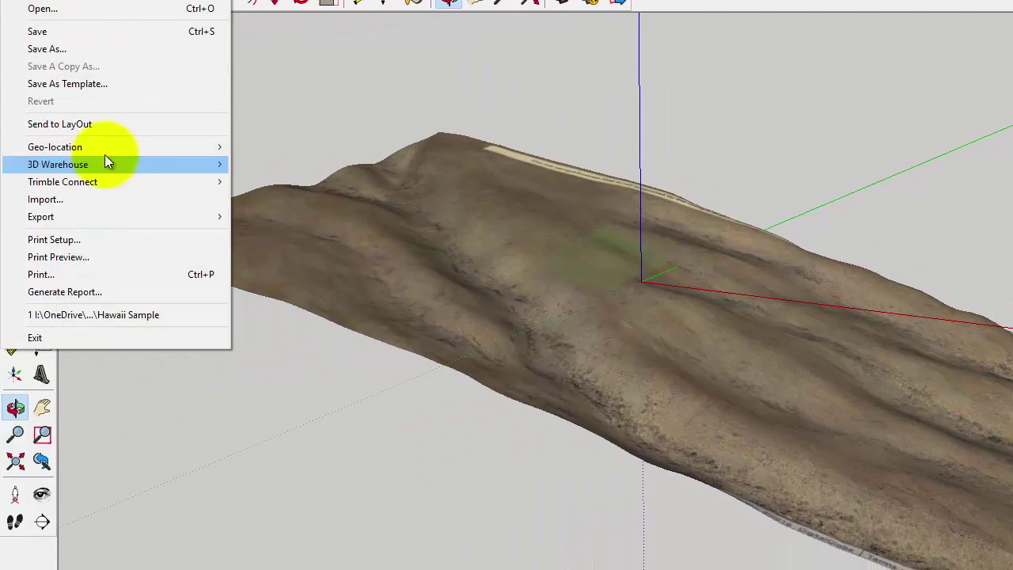
pyautogui.click(80, 51)
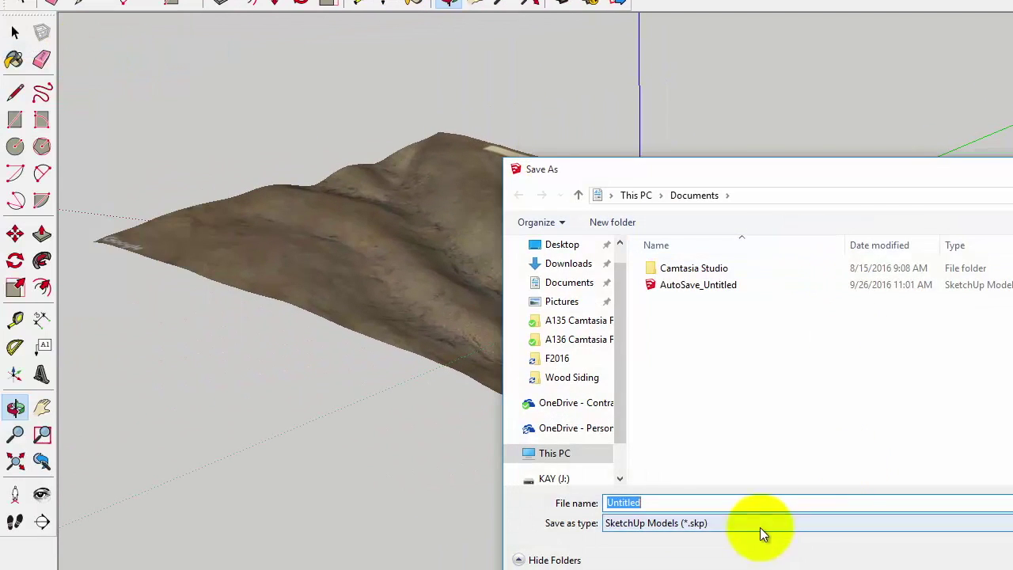
pyautogui.click(761, 524)
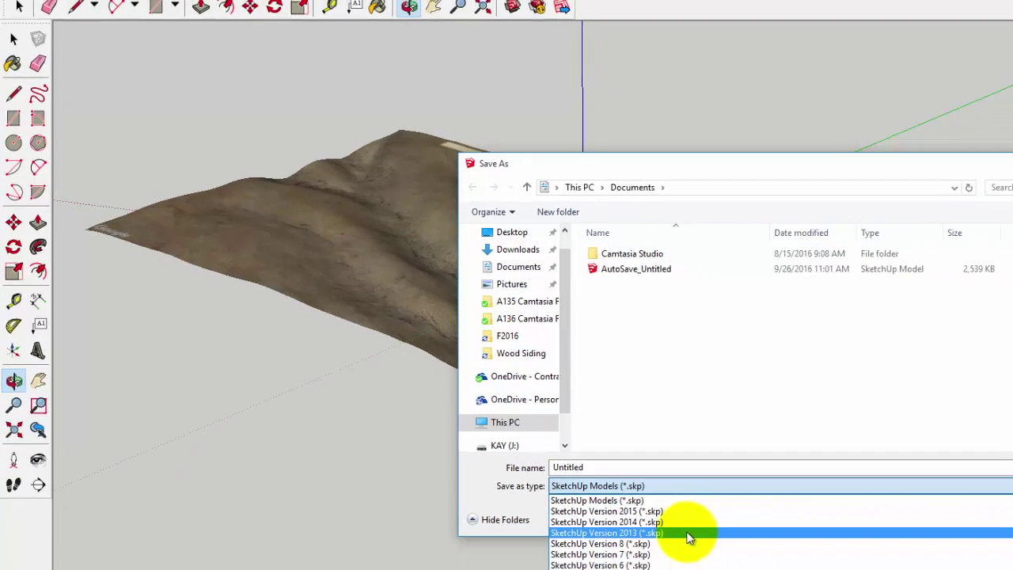
pyautogui.click(754, 569)
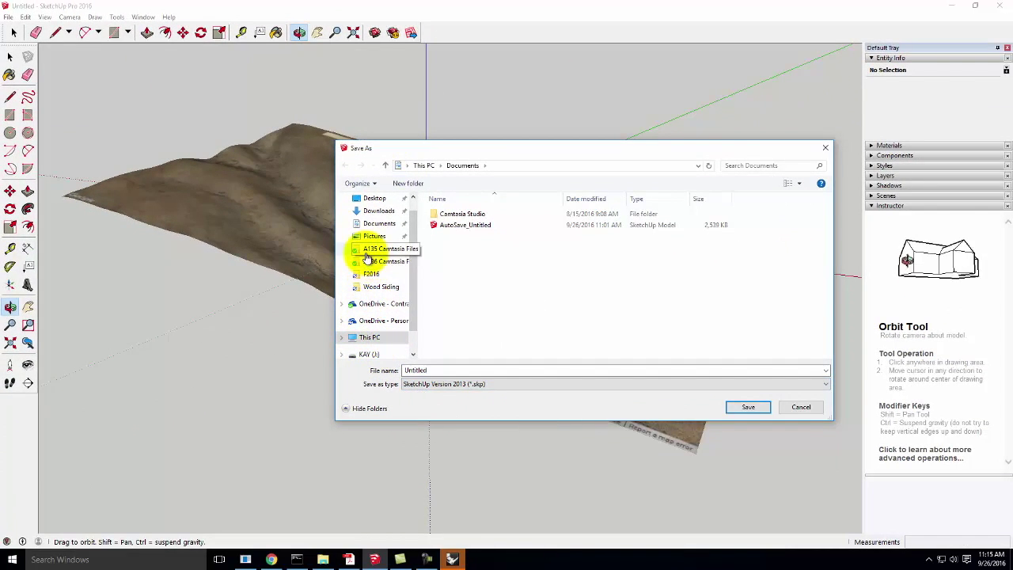
# Set the save location to the Ex212 folder inside OneDrive - Personal, Live Demonstrations, Live - A136 Exercises
pyautogui.click(384, 305)
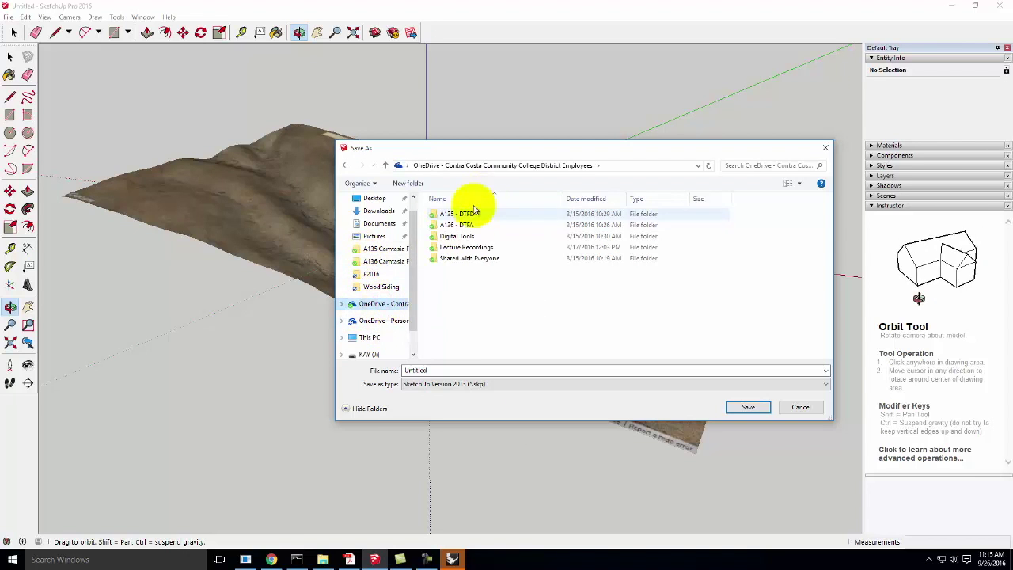
pyautogui.click(396, 320)
pyautogui.click(462, 219)
pyautogui.doubleClick(462, 219)
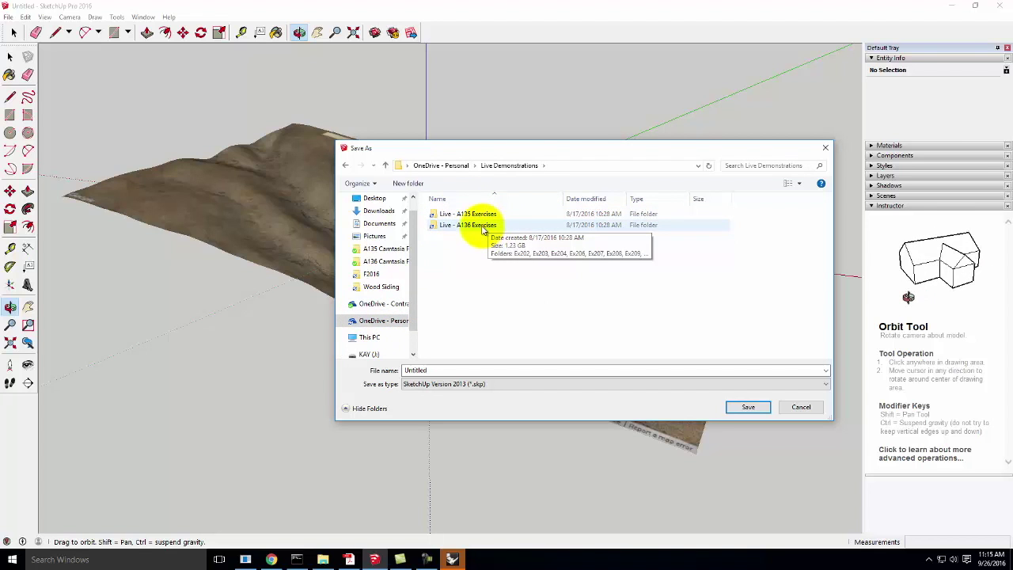
pyautogui.doubleClick(484, 226)
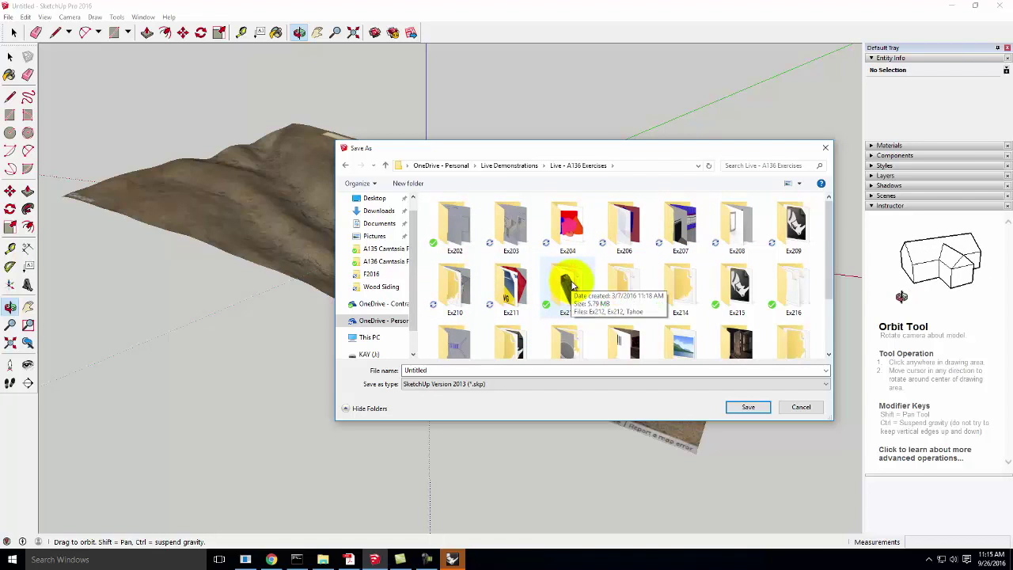
pyautogui.doubleClick(568, 285)
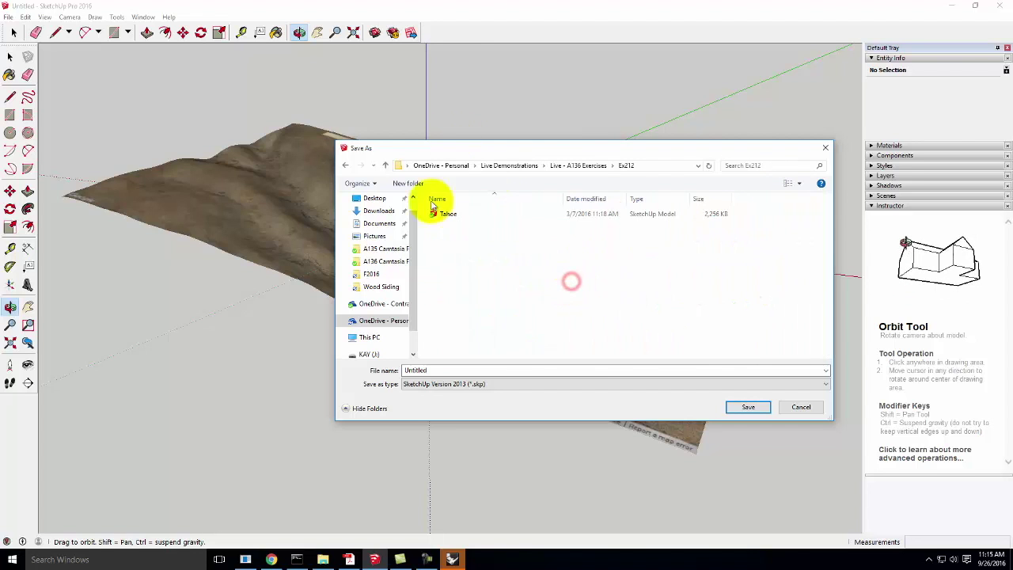
# Create a folder named F2016 inside Ex212 and open it as the save location
pyautogui.click(410, 185)
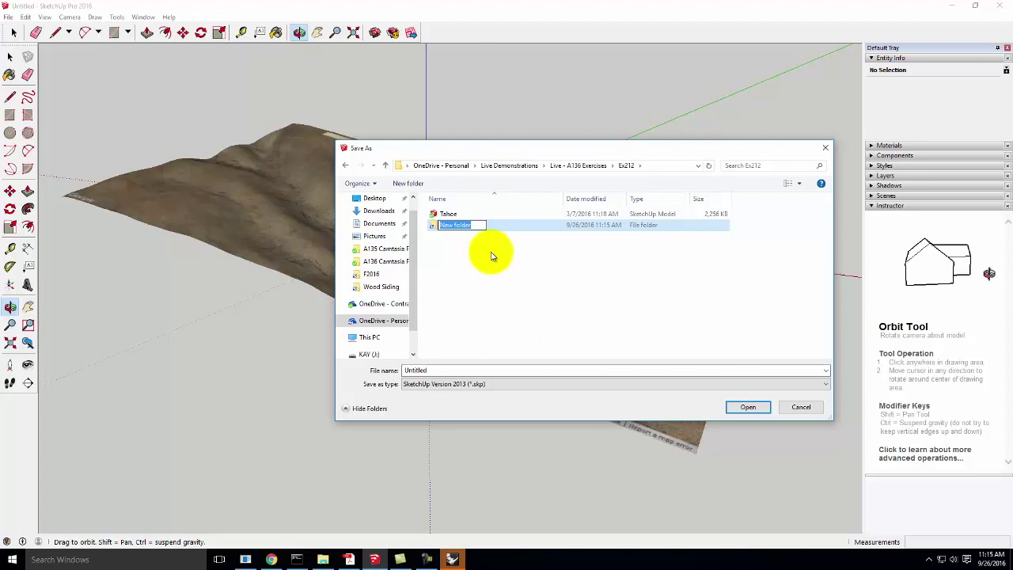
pyautogui.write('F2016')
pyautogui.press('Return')
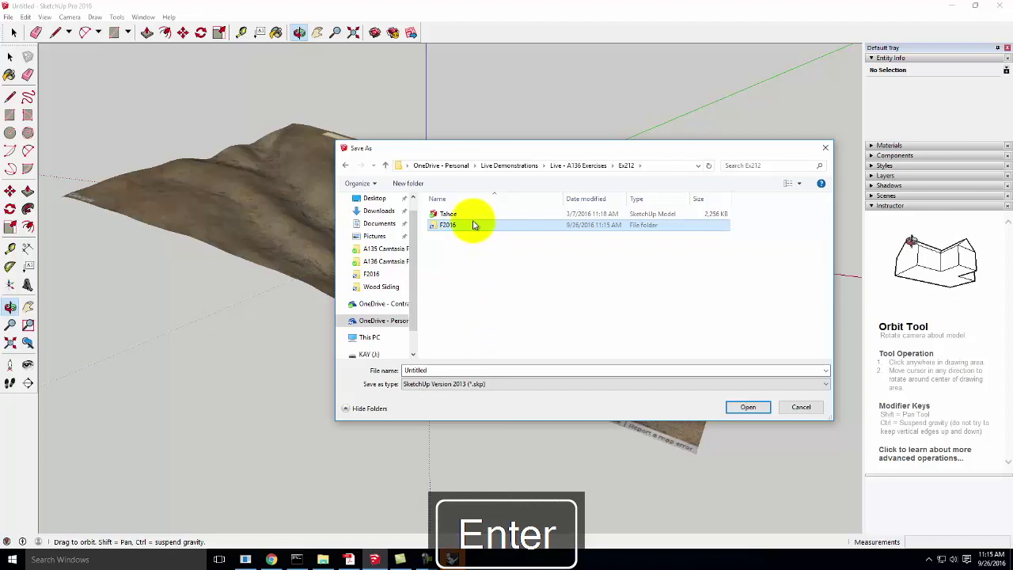
pyautogui.doubleClick(473, 225)
# Name the file Hawaii Example Terrain and save it in the F2016 folder
pyautogui.doubleClick(438, 369)
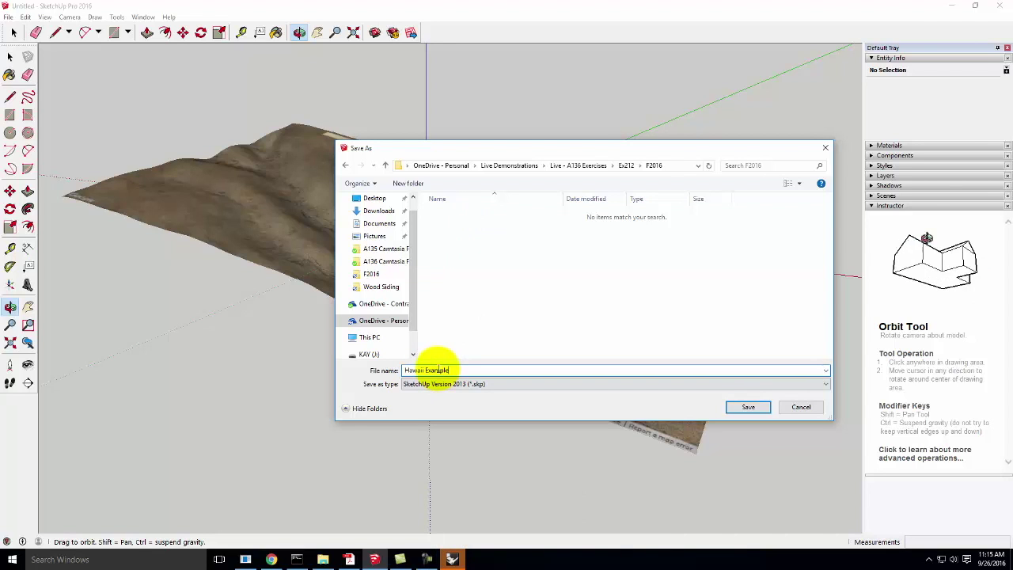
pyautogui.write('1')
pyautogui.press('BackSpace')
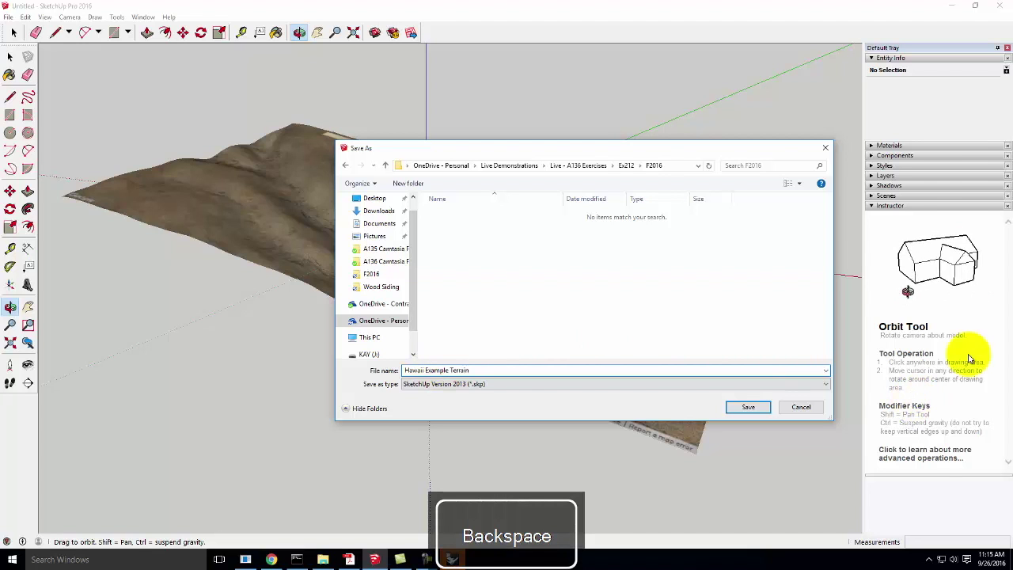
pyautogui.click(743, 407)
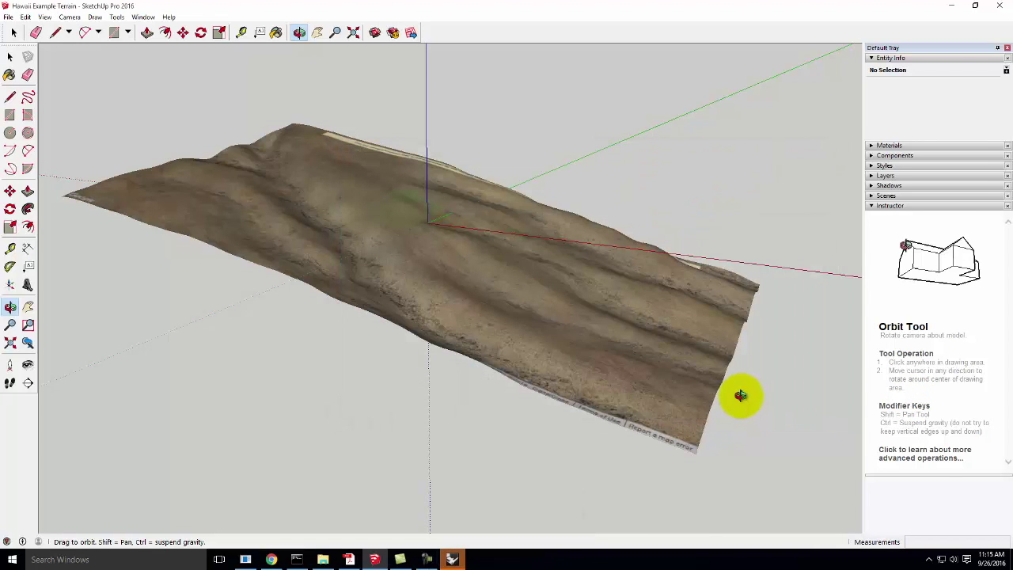
# Switch to Rhinoceros and import Hawaii Example Terrain from the Ex212 F2016 folder, with faces as mesh and textures embedded
pyautogui.click(452, 558)
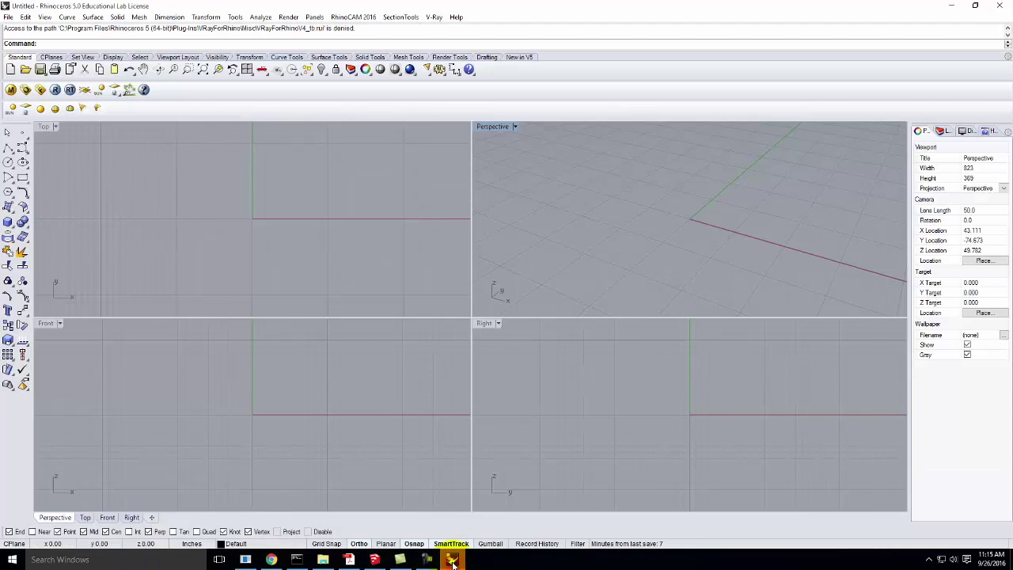
pyautogui.click(7, 18)
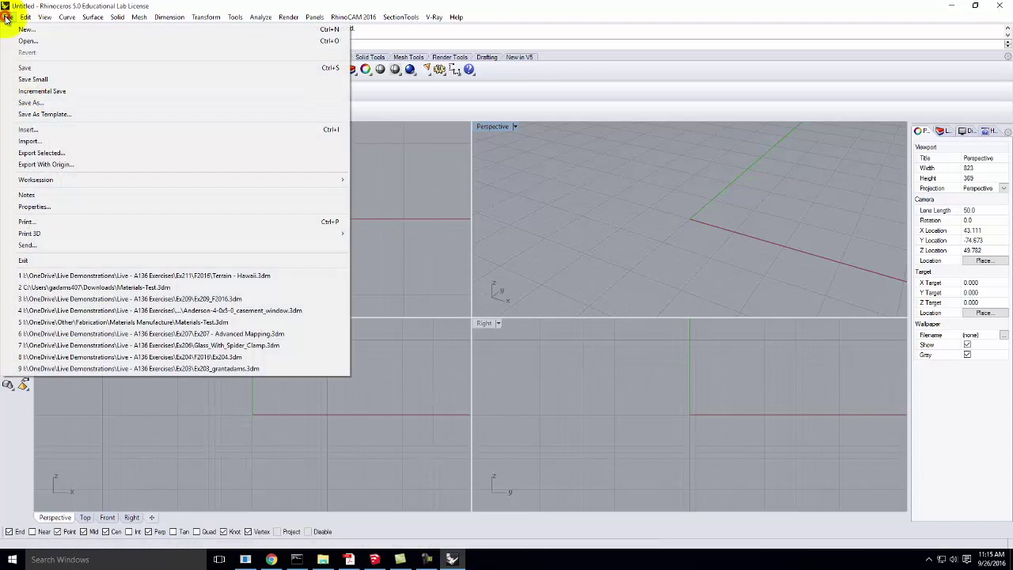
pyautogui.click(35, 139)
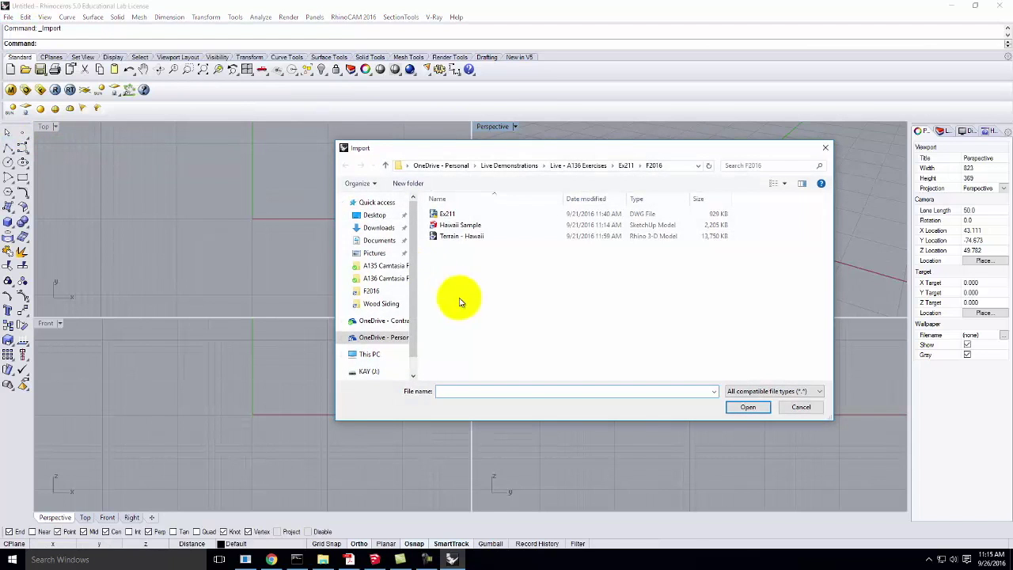
pyautogui.click(628, 165)
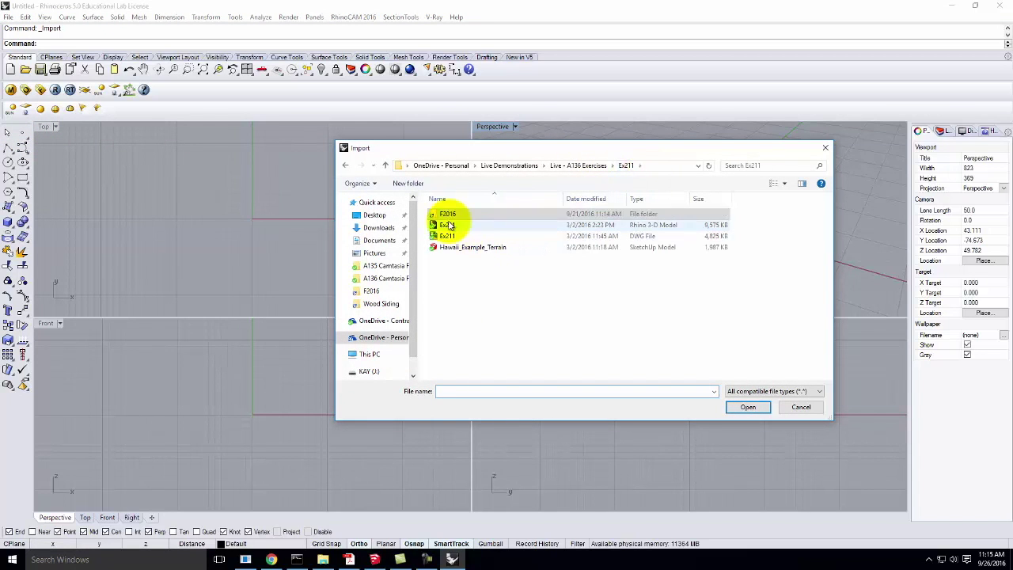
pyautogui.click(586, 165)
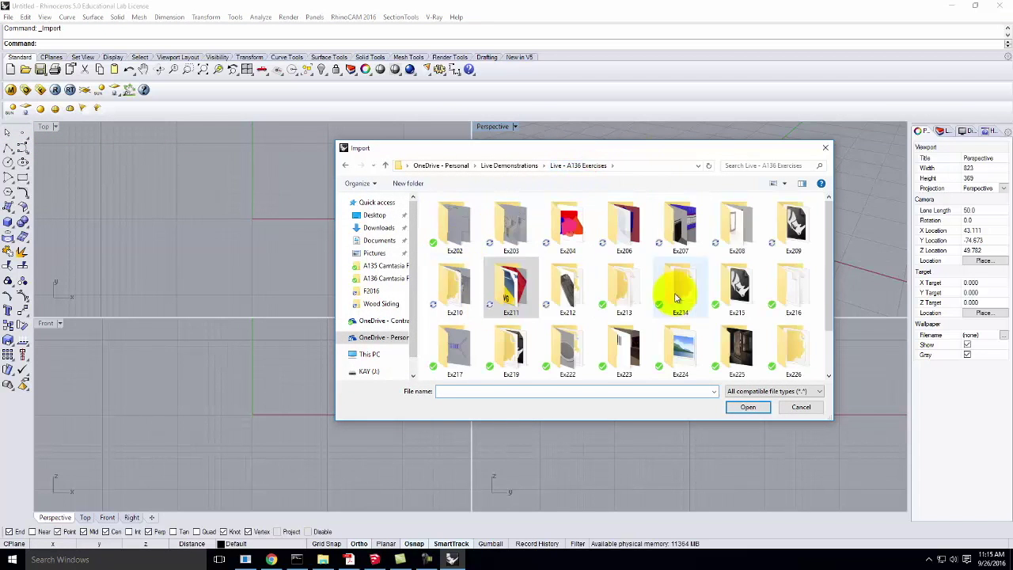
pyautogui.doubleClick(568, 285)
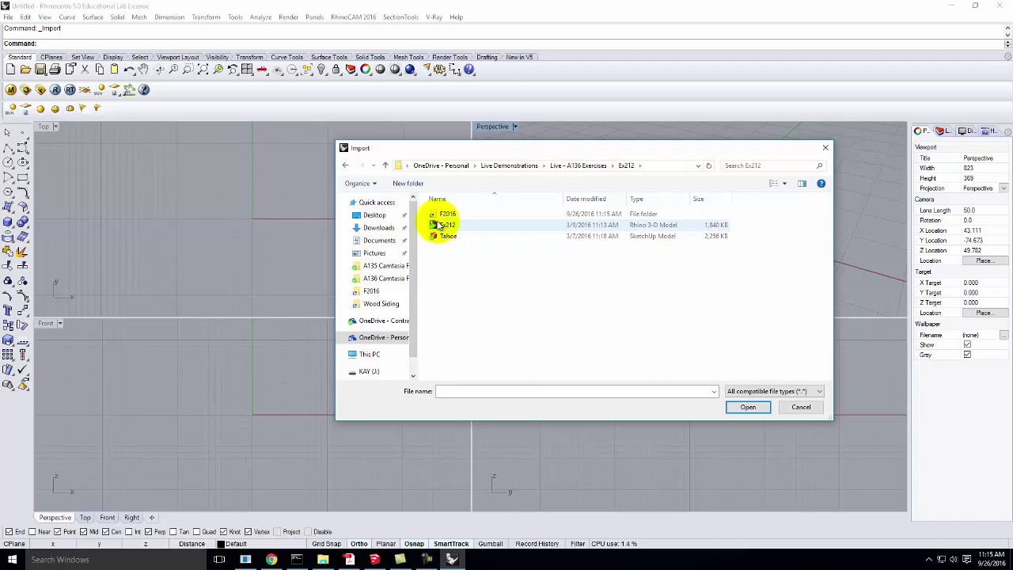
pyautogui.doubleClick(457, 220)
pyautogui.doubleClick(453, 215)
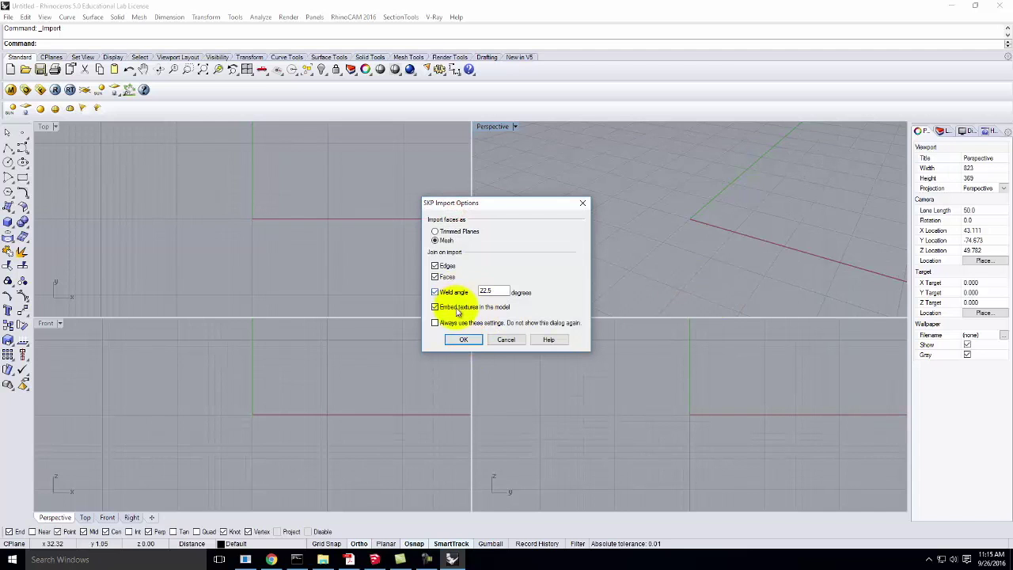
pyautogui.click(460, 340)
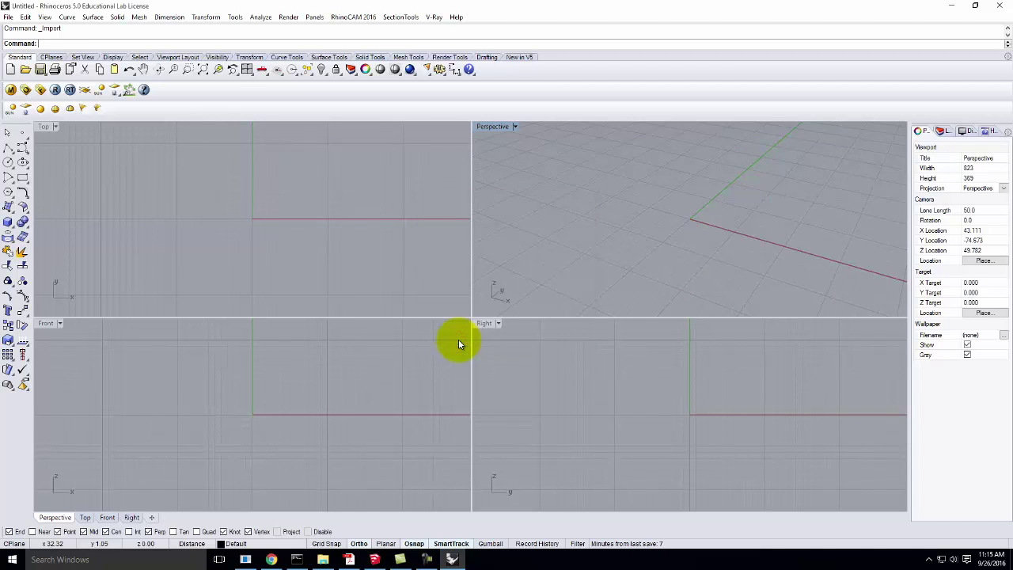
# Delete the flat rectangular mesh from the imported model, keeping the contoured terrain mesh
pyautogui.scroll(-10, 694, 296)
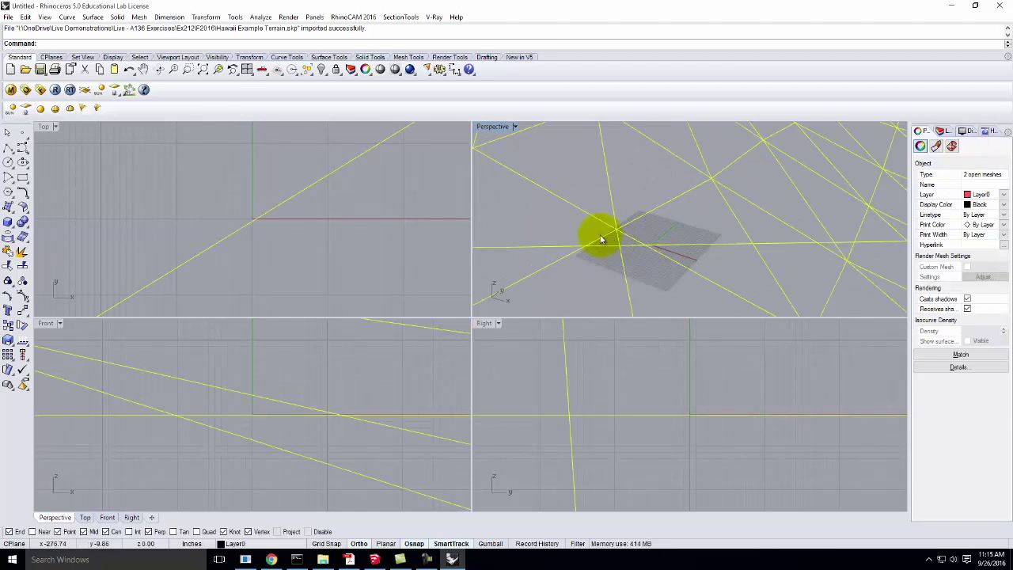
pyautogui.moveTo(610, 219); pyautogui.dragTo(741, 251, button='right')
pyautogui.moveTo(805, 248); pyautogui.dragTo(635, 198, button='right')
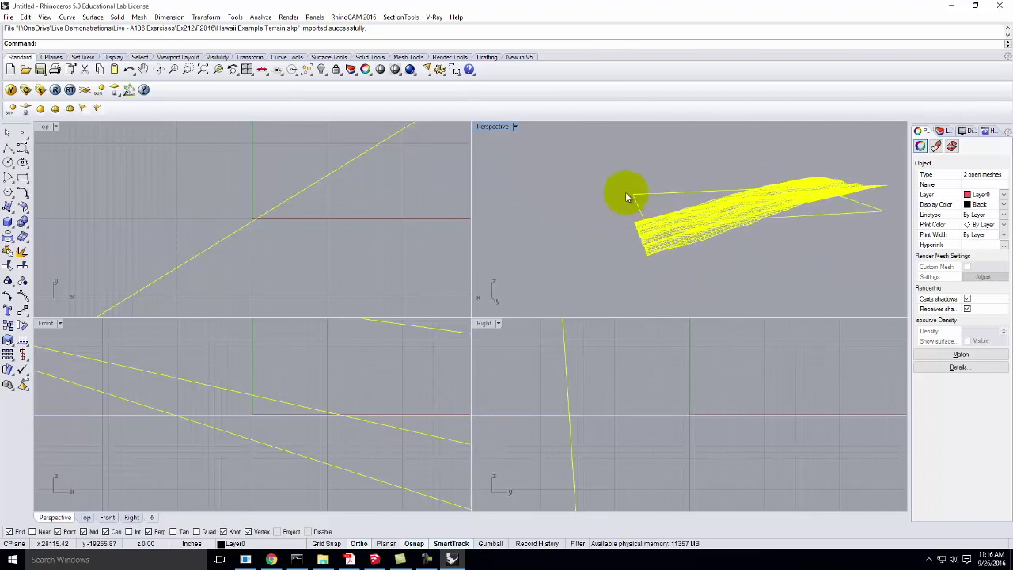
pyautogui.click(616, 190)
pyautogui.click(646, 192)
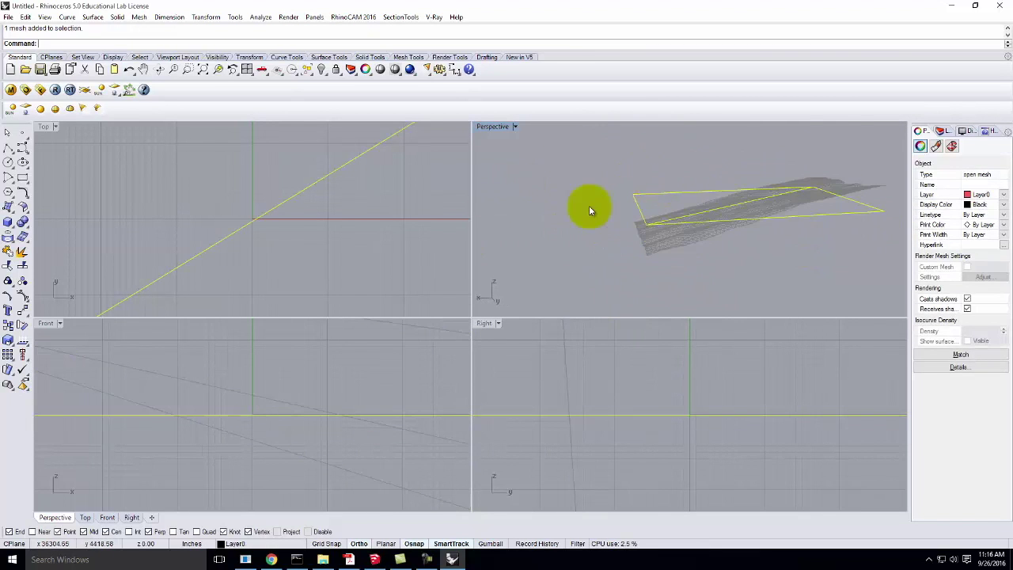
pyautogui.press('Delete')
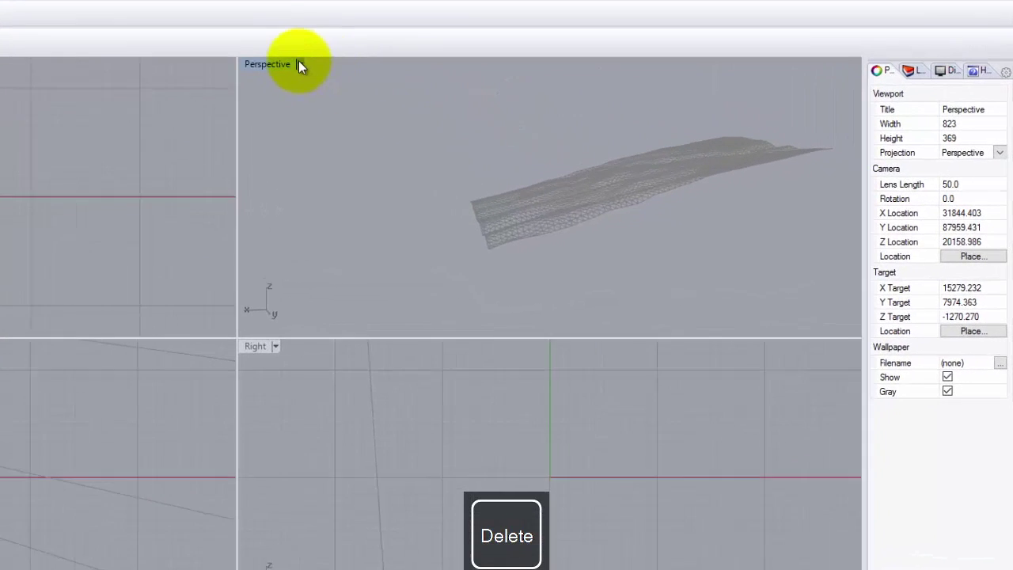
# Set the Perspective viewport to Shaded display and maximize it to show the terrain mesh
pyautogui.click(298, 63)
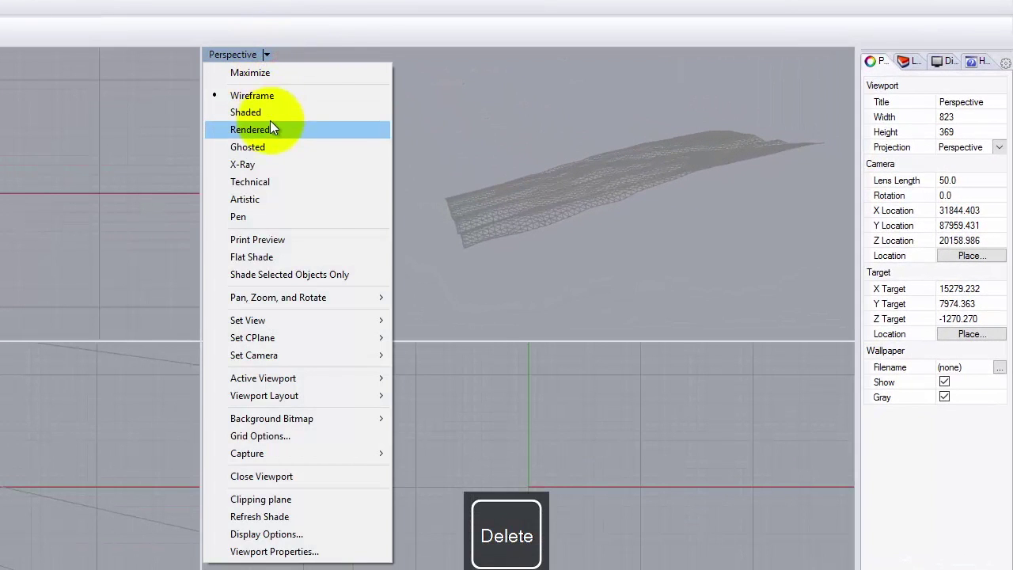
pyautogui.click(274, 112)
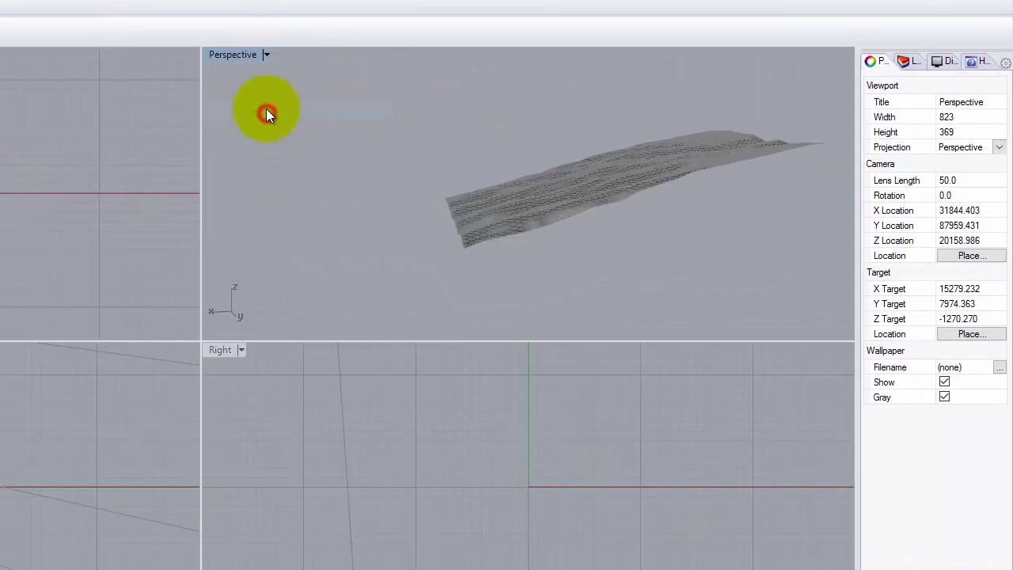
pyautogui.doubleClick(244, 55)
pyautogui.moveTo(141, 289); pyautogui.dragTo(273, 304, button='right')
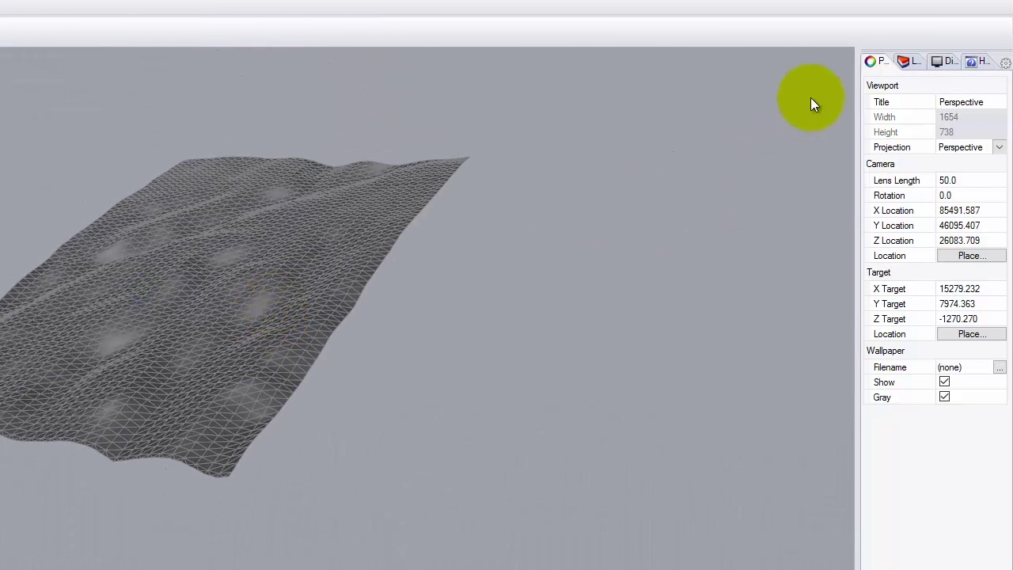
# Rename Layer0, which holds the terrain mesh, to Google Terrain
pyautogui.click(908, 65)
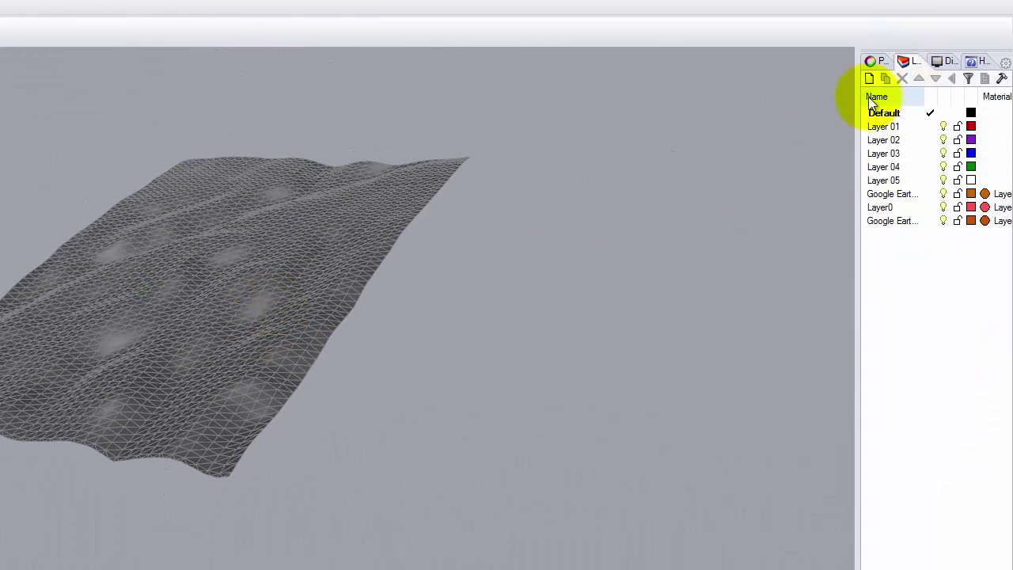
pyautogui.click(946, 207)
pyautogui.click(945, 207)
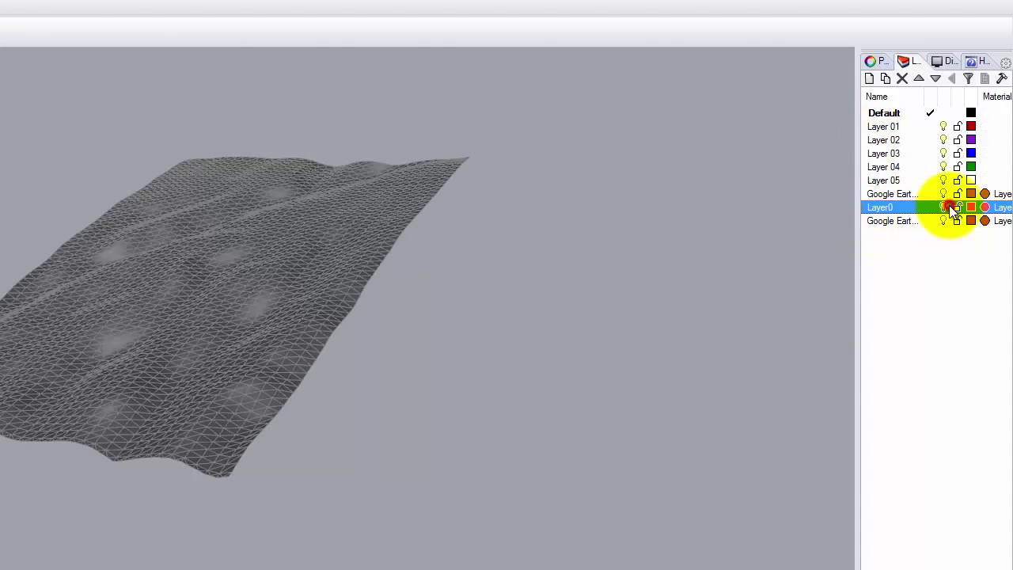
pyautogui.click(890, 207)
pyautogui.write('Google')
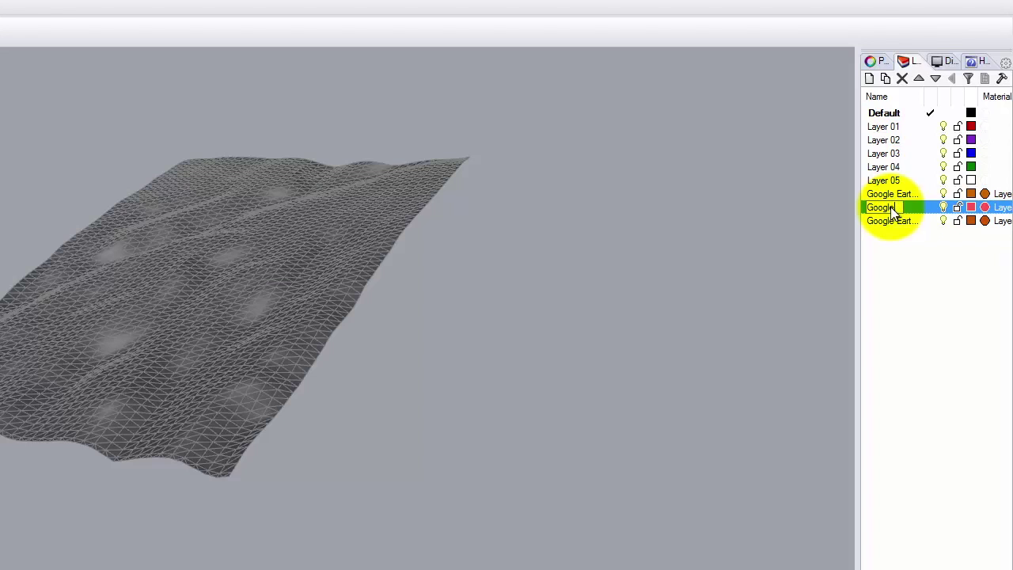
pyautogui.write(' Terrain')
# Try deleting Layer 01 to Layer 05, a Google Earth layer and Google Terrain with its object, and undo the deletion
pyautogui.click(889, 195)
pyautogui.keyDown('shift'); pyautogui.click(883, 127); pyautogui.keyUp('shift')
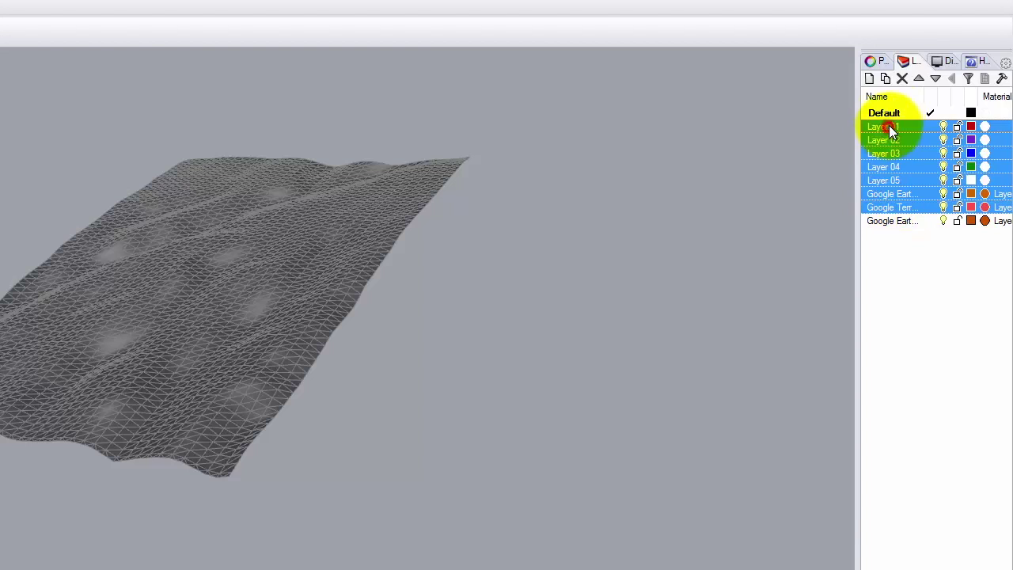
pyautogui.click(902, 78)
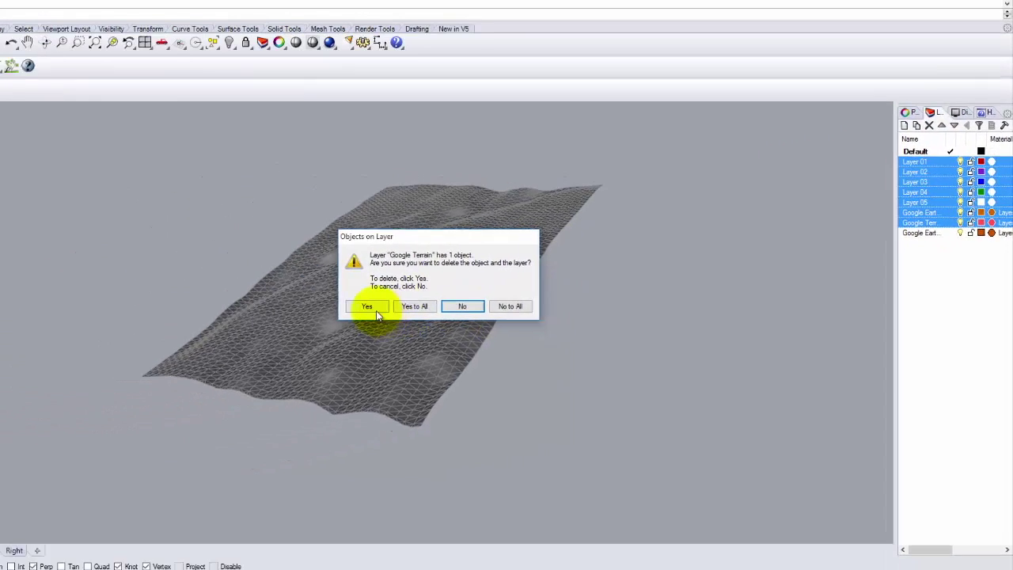
pyautogui.click(208, 317)
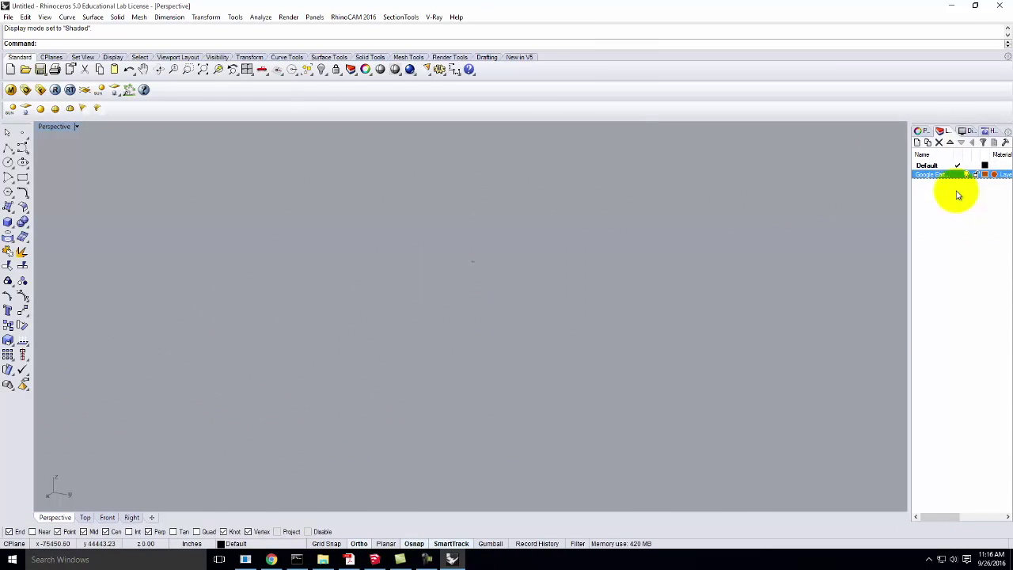
pyautogui.hotkey('ctrl', 'z')
pyautogui.click(964, 271)
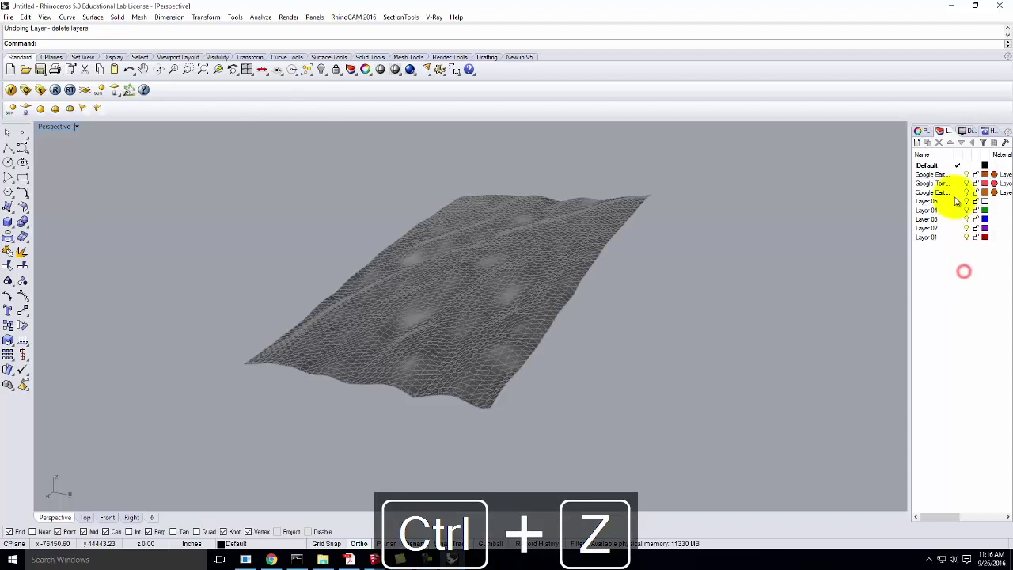
# Delete both Google Earth layers and Layer 01 to Layer 05, keeping only Default and Google Terrain
pyautogui.click(934, 174)
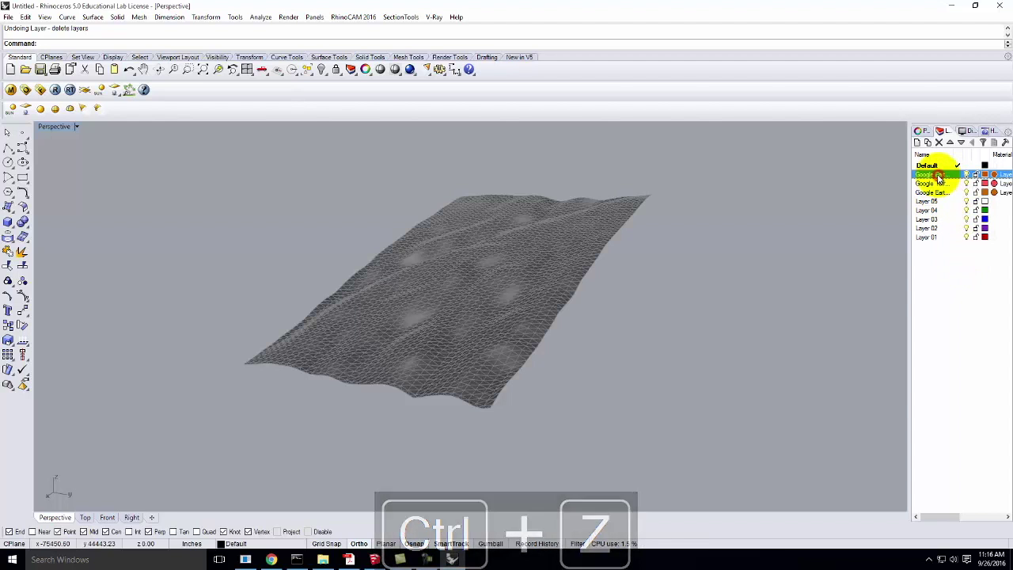
pyautogui.keyDown('ctrl'); pyautogui.click(935, 201); pyautogui.keyUp('ctrl')
pyautogui.keyDown('ctrl'); pyautogui.click(934, 210); pyautogui.keyUp('ctrl')
pyautogui.keyDown('ctrl'); pyautogui.click(934, 219); pyautogui.keyUp('ctrl')
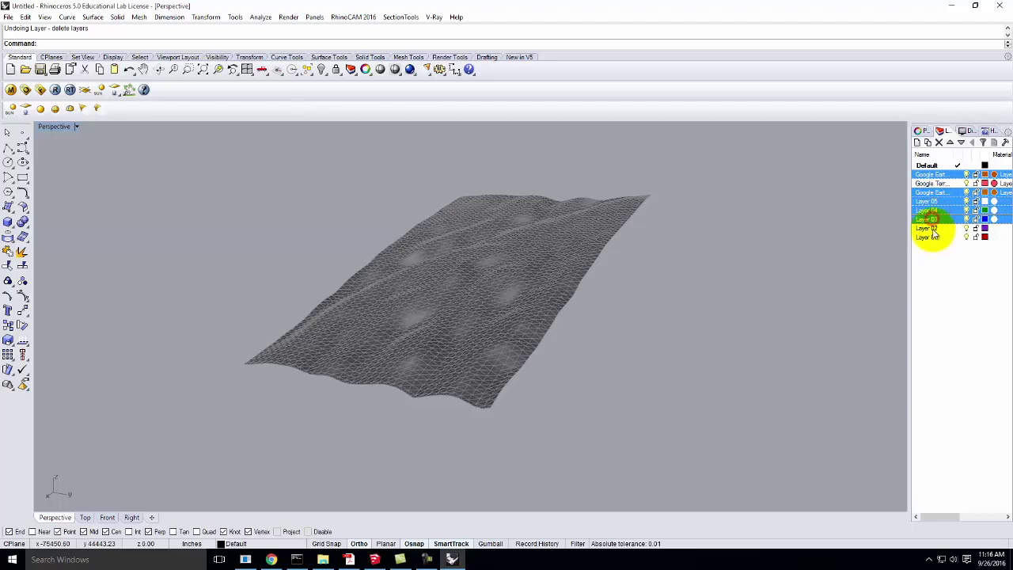
pyautogui.click(939, 142)
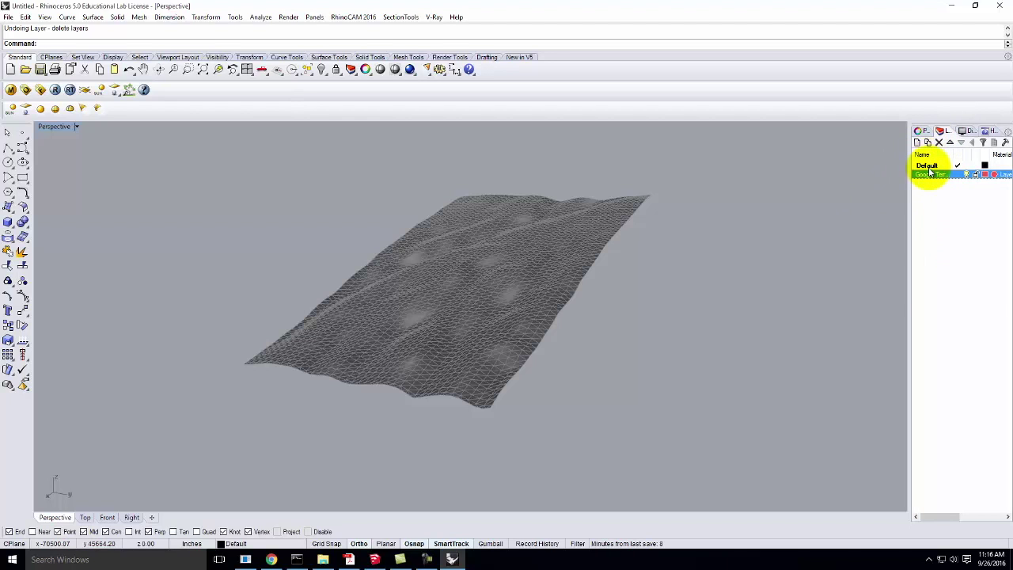
# Rename the Default layer to Contour X and move it below Google Terrain in the layer order
pyautogui.click(931, 166)
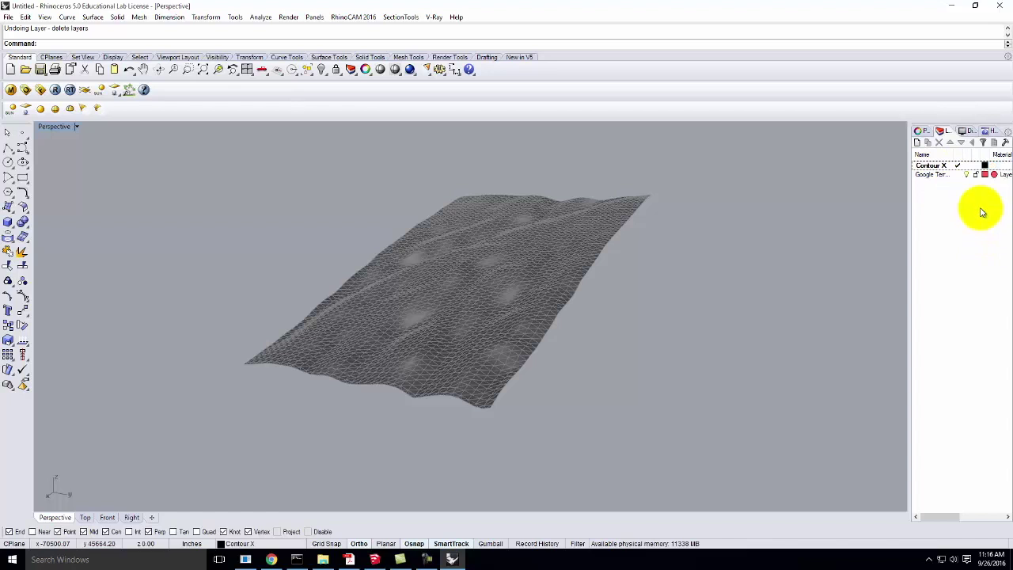
pyautogui.click(932, 166)
pyautogui.click(962, 143)
pyautogui.click(957, 235)
# Try contouring the terrain mesh from its near corner along the short edge at 100' spacing, and undo the contours
pyautogui.moveTo(113, 351); pyautogui.dragTo(197, 341, button='right')
pyautogui.moveTo(247, 379); pyautogui.dragTo(330, 475, button='right')
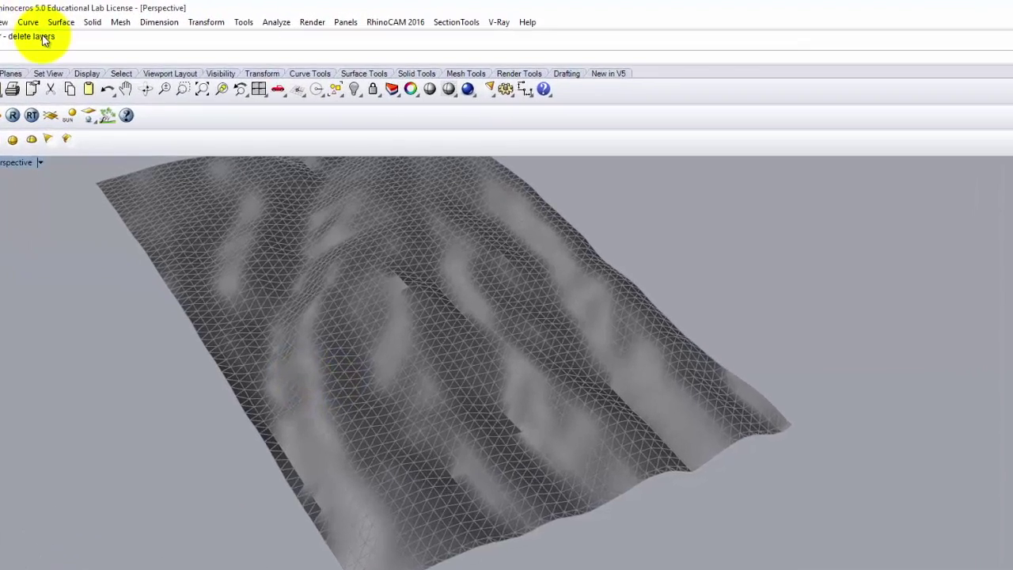
pyautogui.click(66, 17)
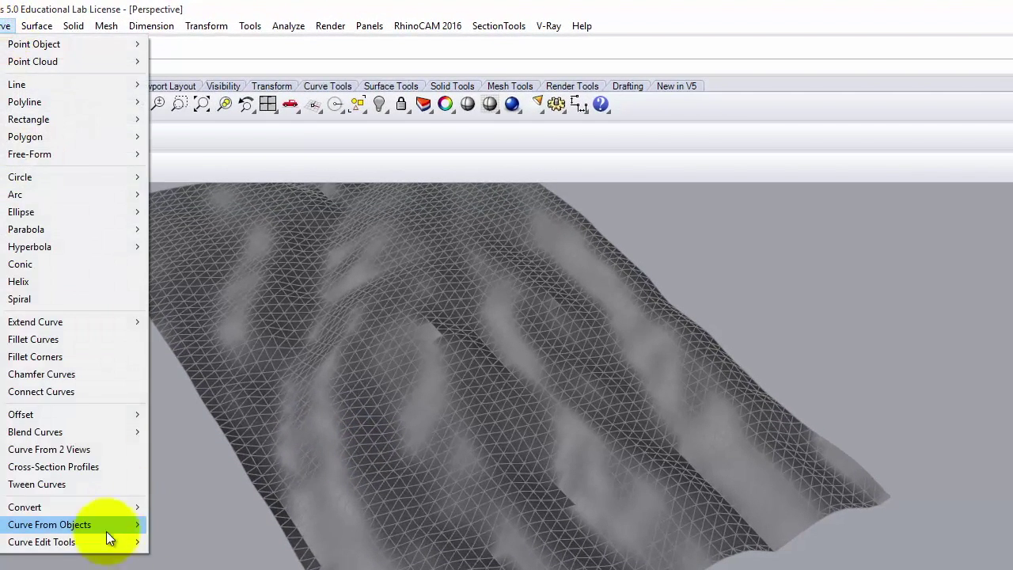
pyautogui.moveTo(101, 526)
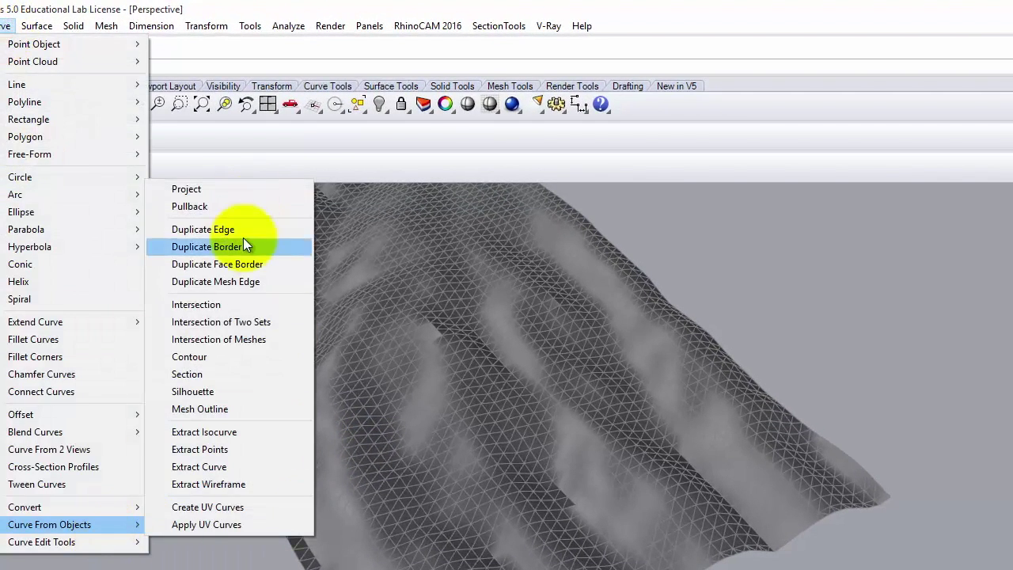
pyautogui.click(241, 358)
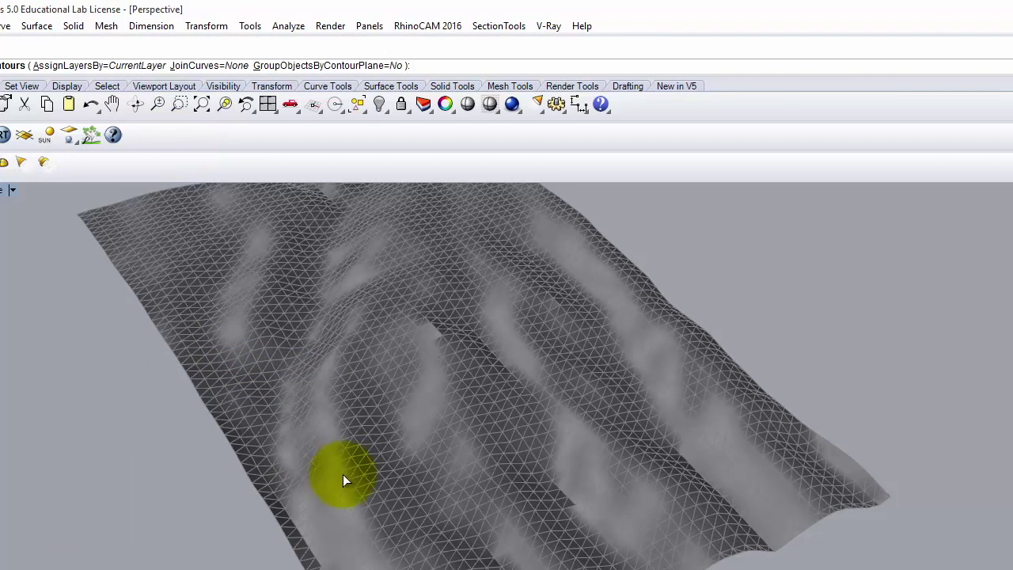
pyautogui.click(351, 440)
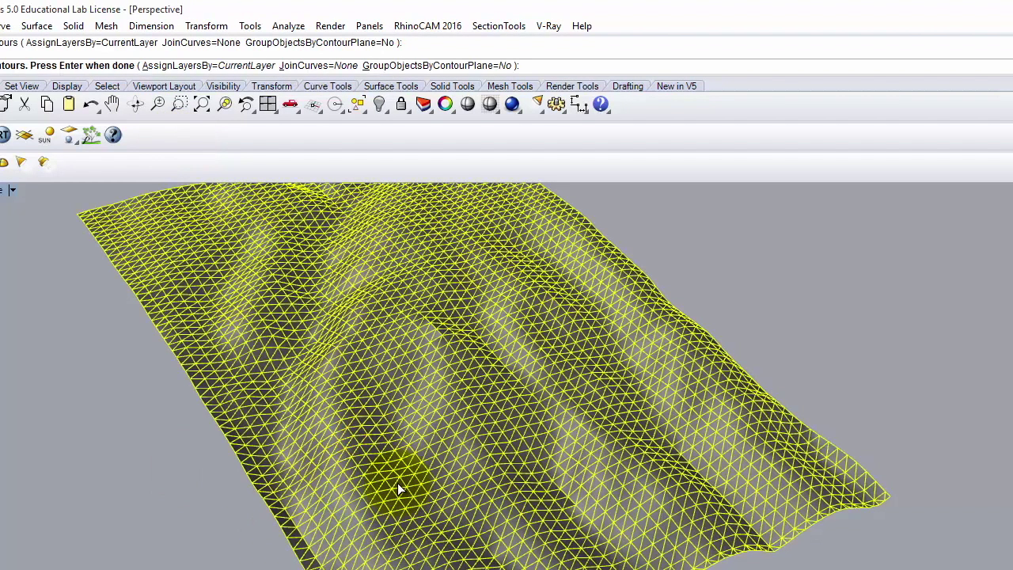
pyautogui.press('Return')
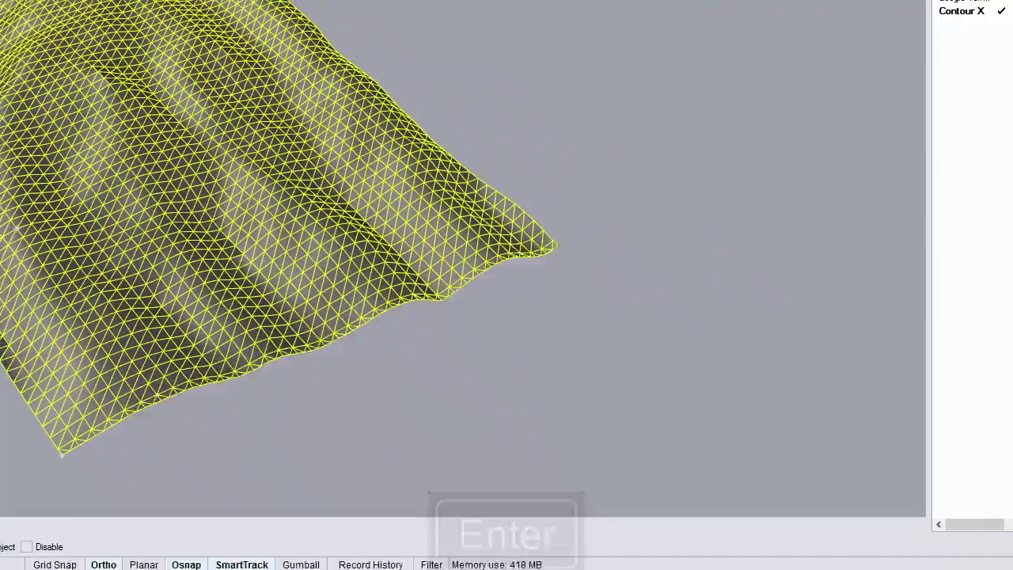
pyautogui.click(49, 446)
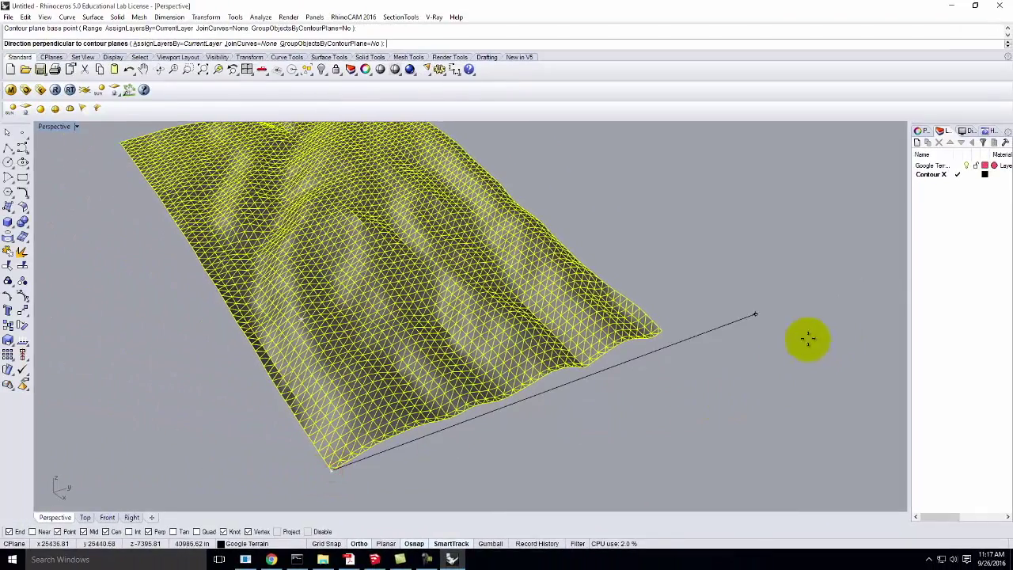
pyautogui.click(854, 301)
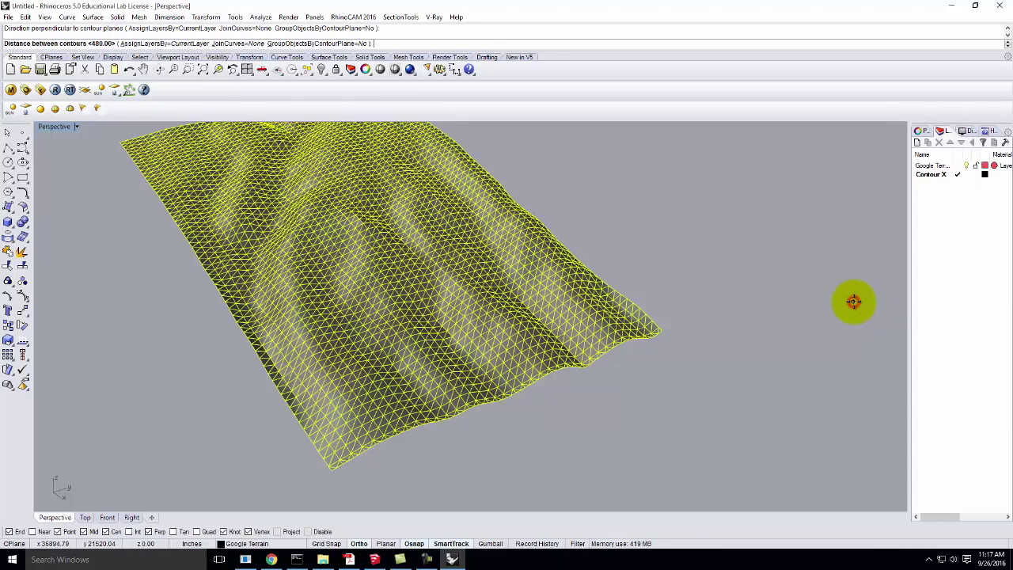
pyautogui.write('10')
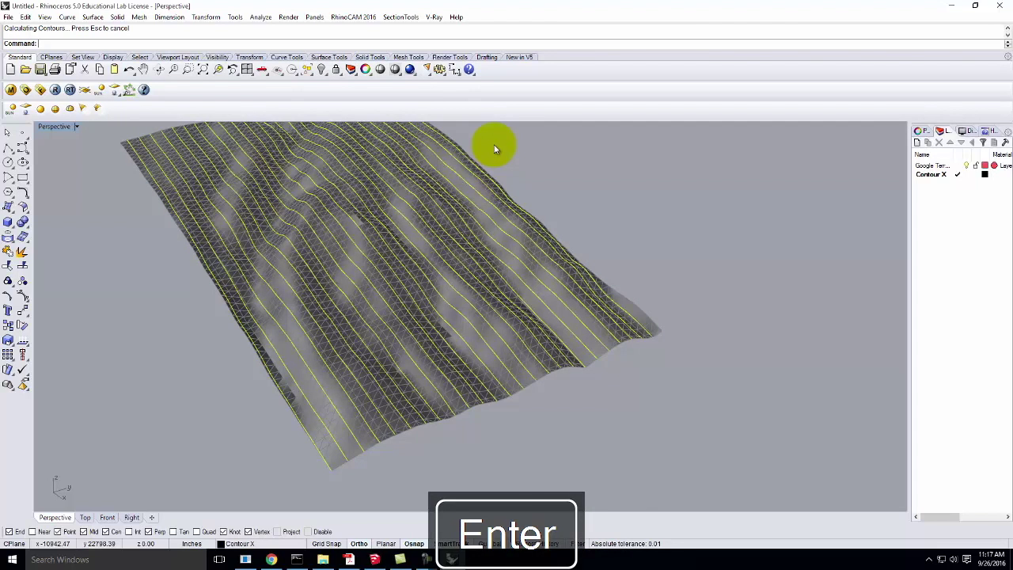
pyautogui.hotkey('ctrl', 'z')
# Try contouring the terrain mesh from the same corner along the short edge at 75' spacing, and undo the contours
pyautogui.rightClick(562, 407)
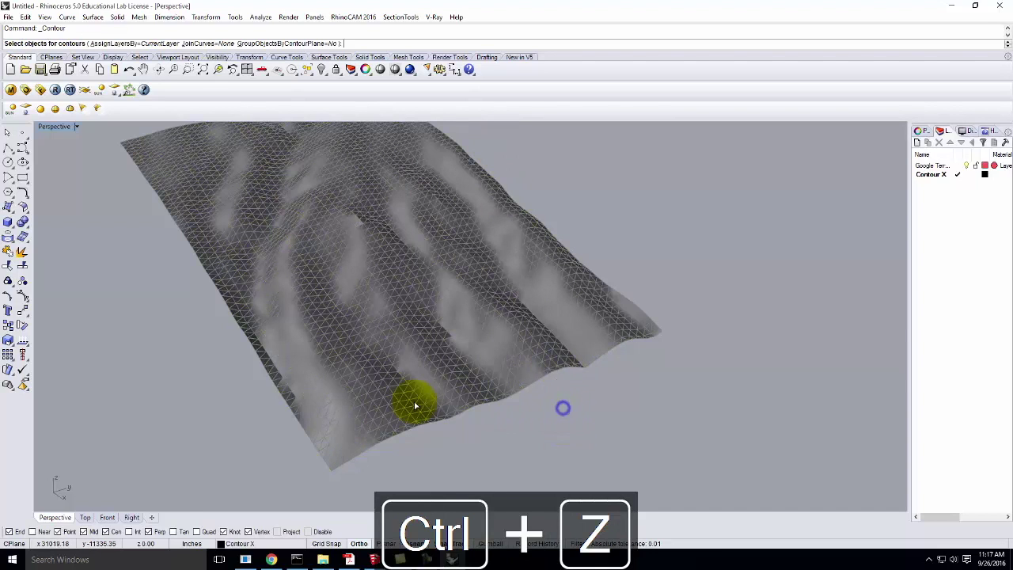
pyautogui.click(414, 405)
pyautogui.press('Return')
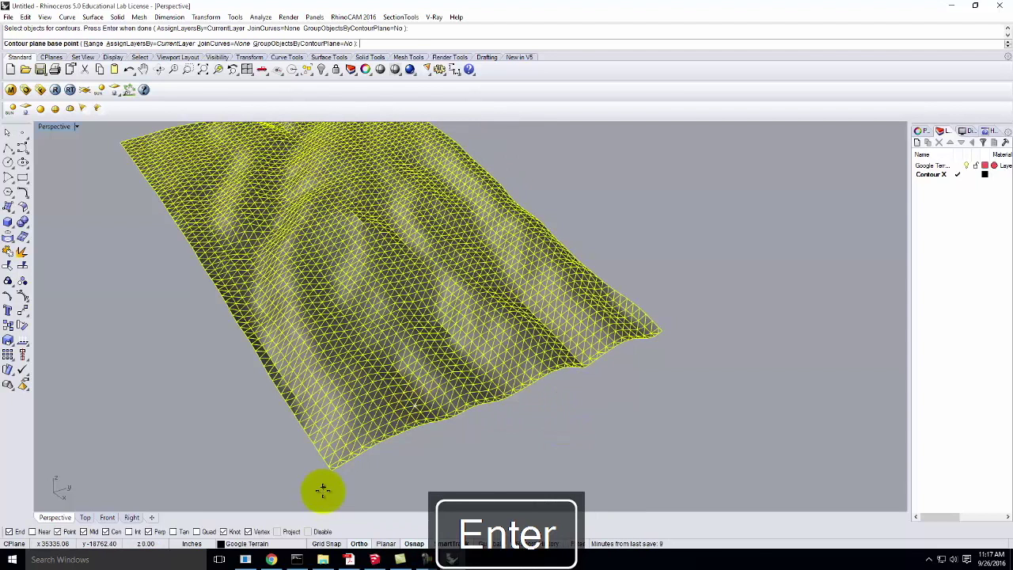
pyautogui.click(330, 474)
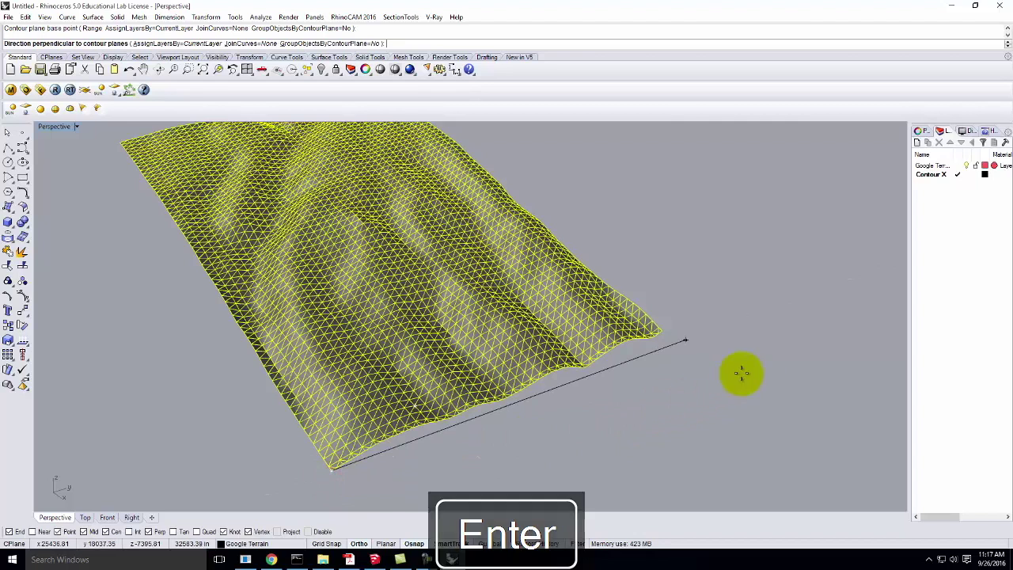
pyautogui.click(791, 351)
pyautogui.write('75')
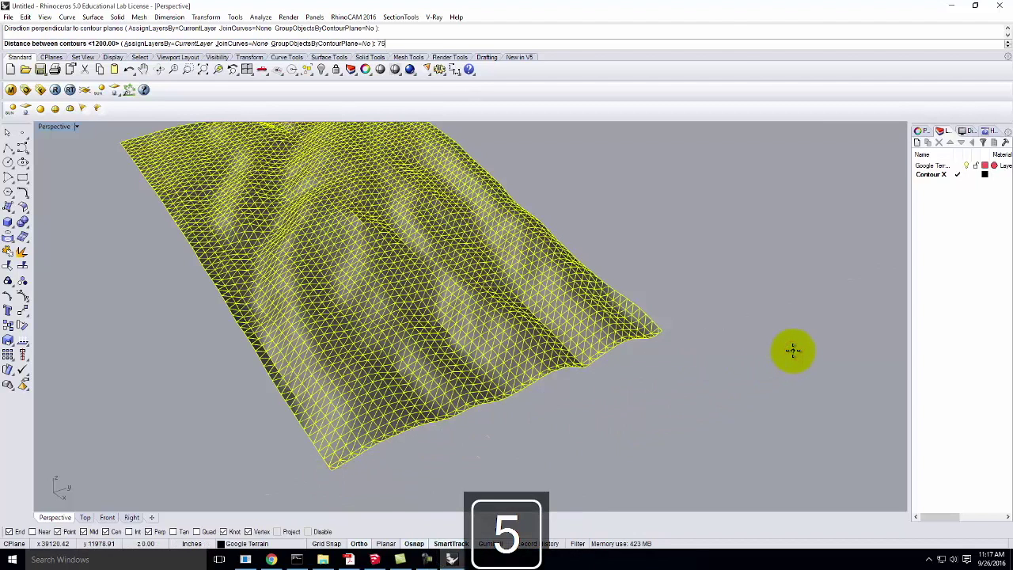
pyautogui.press('Return')
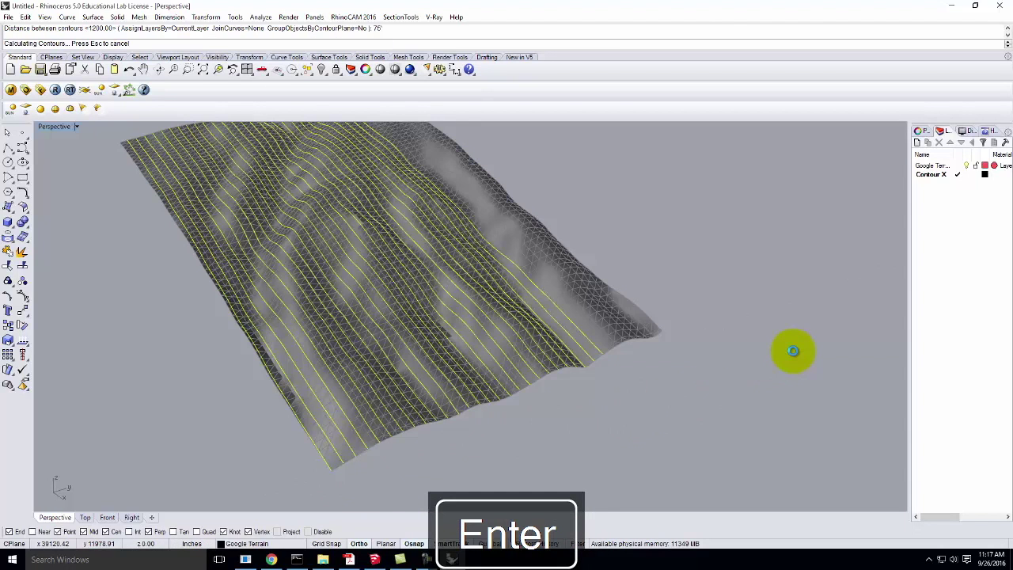
pyautogui.scroll(3, 418, 407)
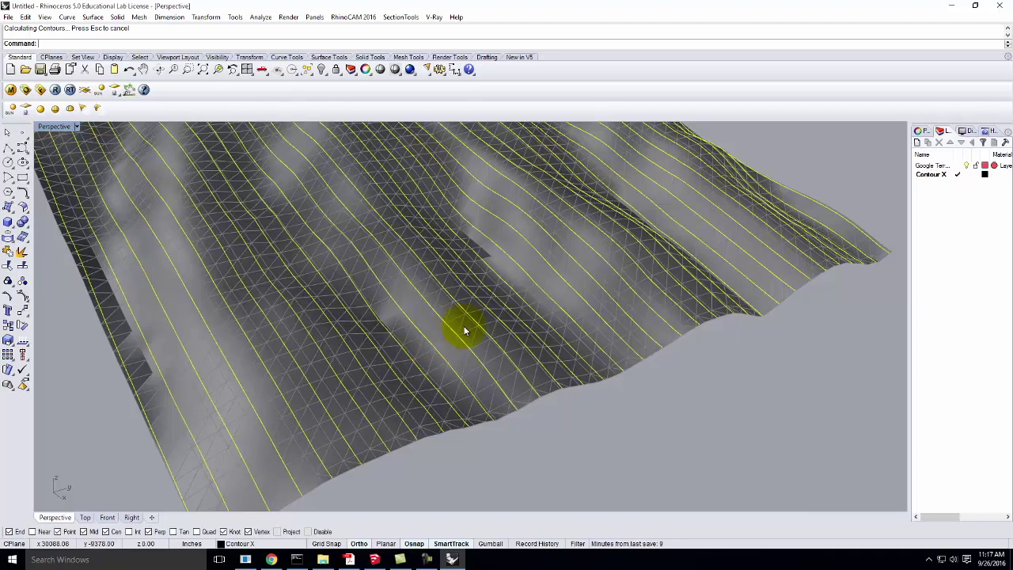
pyautogui.scroll(-2, 629, 281)
pyautogui.scroll(-2, 726, 317)
pyautogui.hotkey('ctrl', 'z')
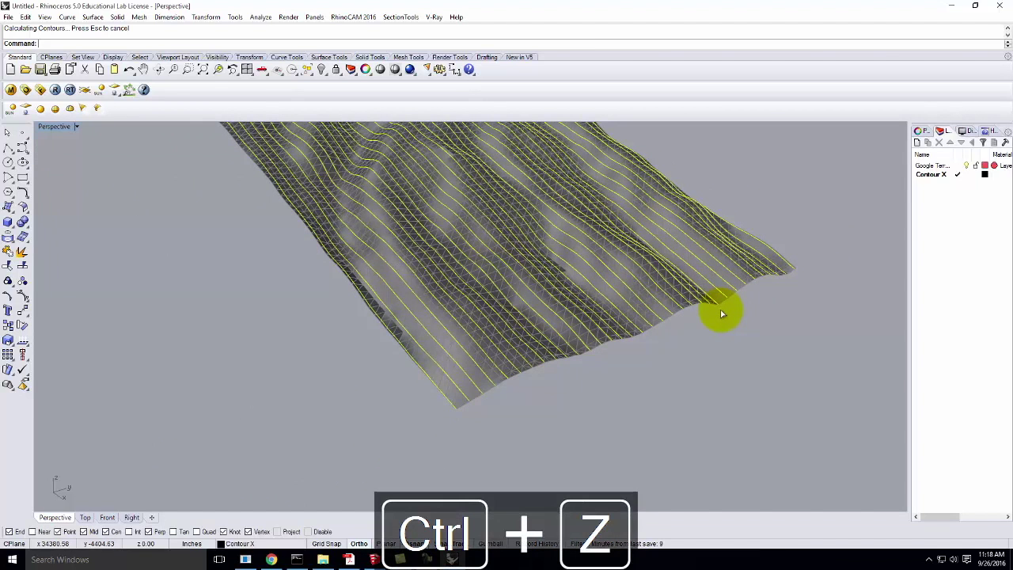
# Contour the terrain mesh on the Contour X layer from its near corner along the short edge, with 100' between contours
pyautogui.write('Contou')
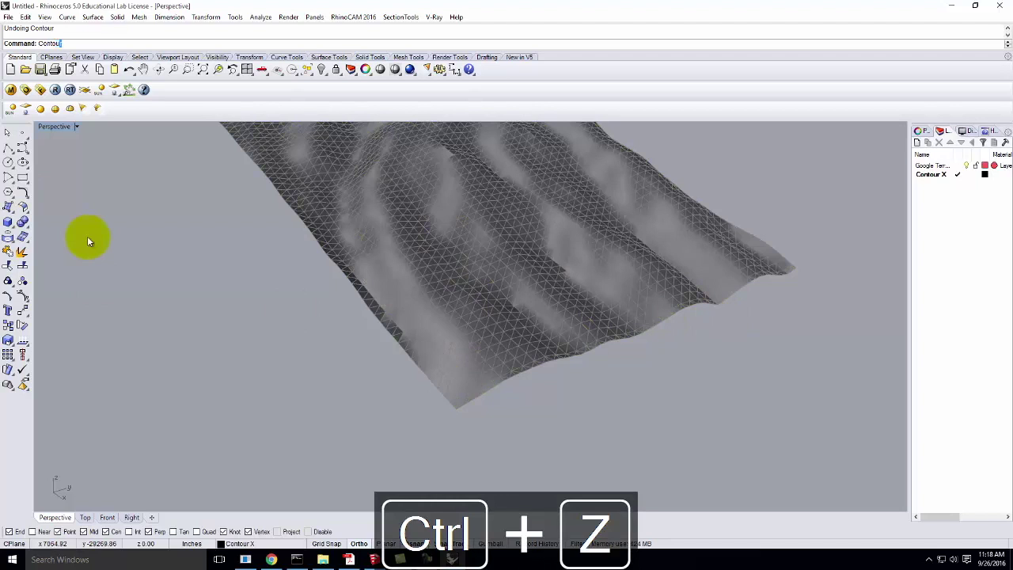
pyautogui.write('r')
pyautogui.press('Return')
pyautogui.click(436, 254)
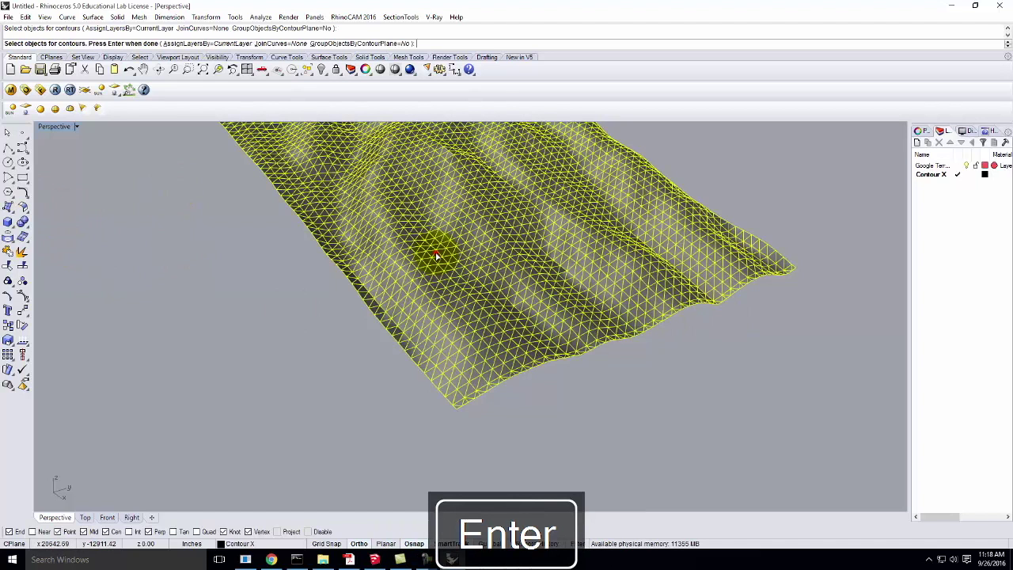
pyautogui.hotkey('shift', 'Return')
pyautogui.click(457, 406)
pyautogui.click(836, 361)
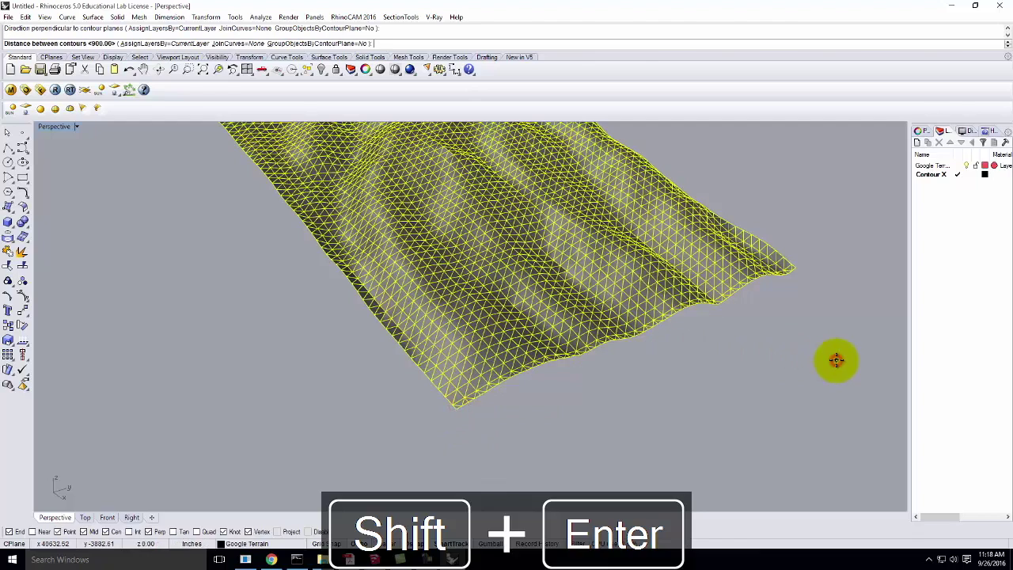
pyautogui.write('100')
pyautogui.press('Return')
pyautogui.moveTo(831, 362); pyautogui.dragTo(794, 346, button='right')
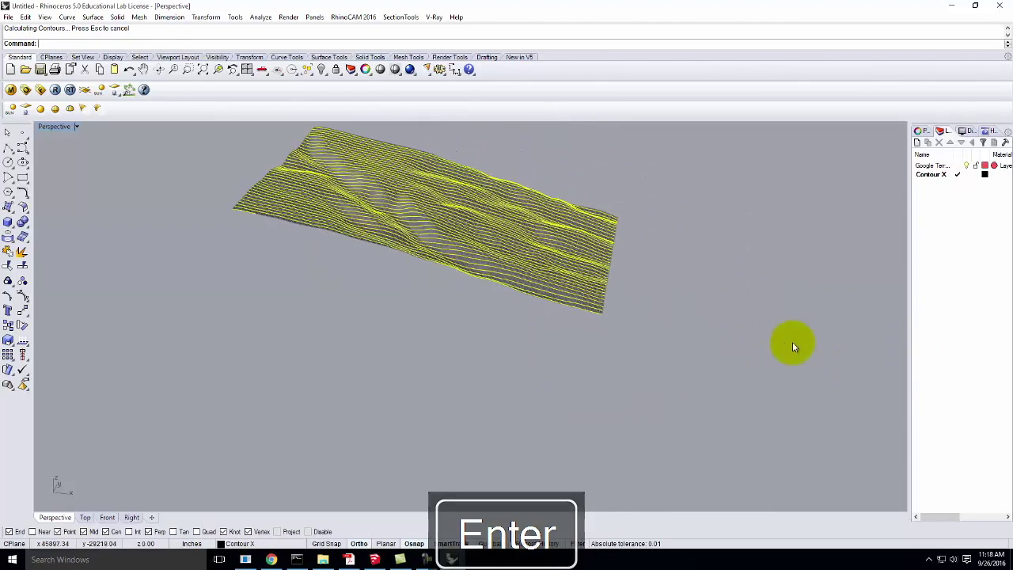
pyautogui.click(598, 345)
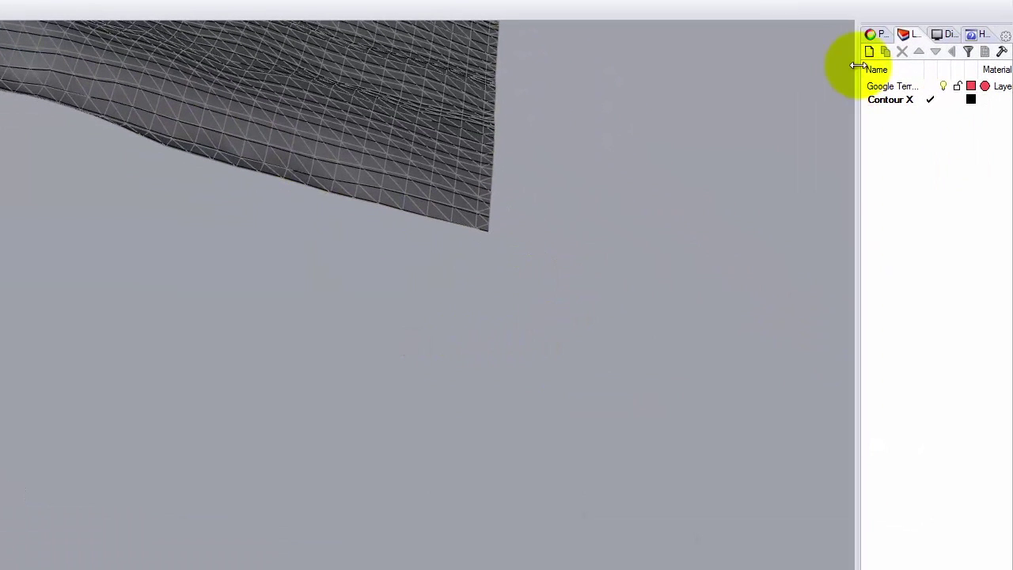
# Create a new layer named Contour Y and make it the current layer
pyautogui.click(869, 51)
pyautogui.write('Cont')
pyautogui.press('BackSpace')
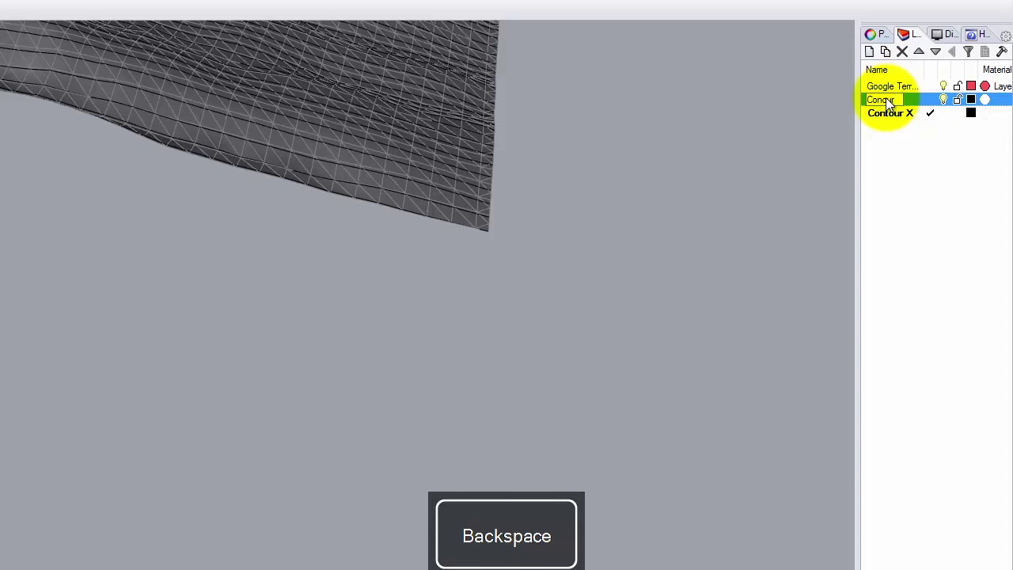
pyautogui.write('tour Y')
pyautogui.click(930, 99)
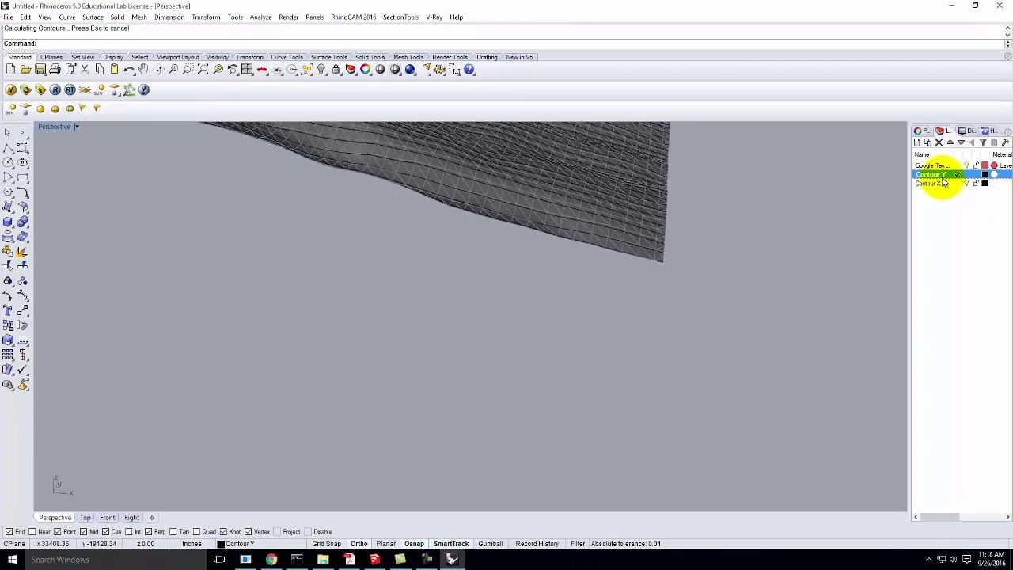
pyautogui.moveTo(690, 261); pyautogui.dragTo(650, 331, button='right')
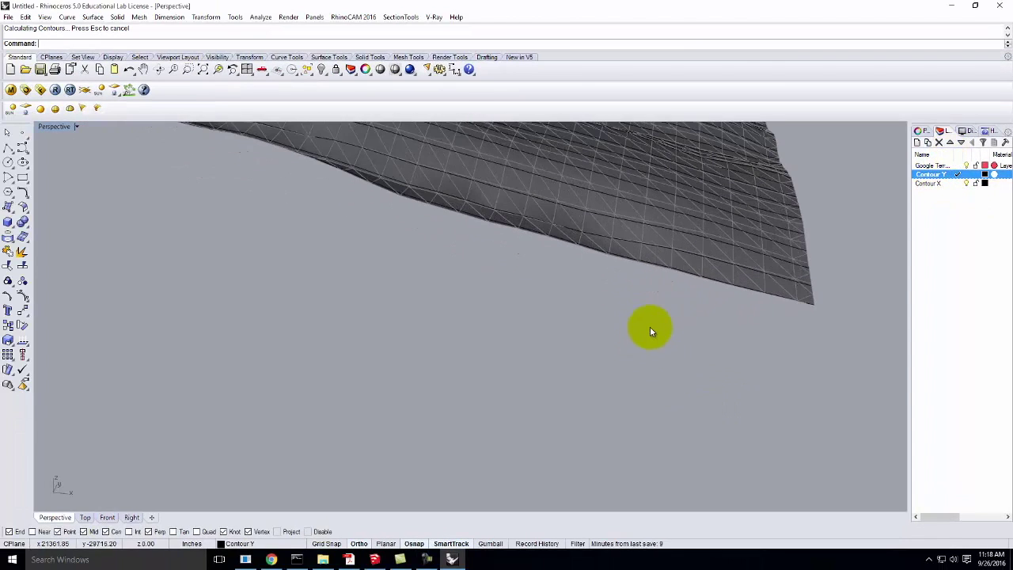
# Contour the terrain mesh on the Contour Y layer from its near corner along the long edge, keeping the preset contour spacing
pyautogui.click(672, 258)
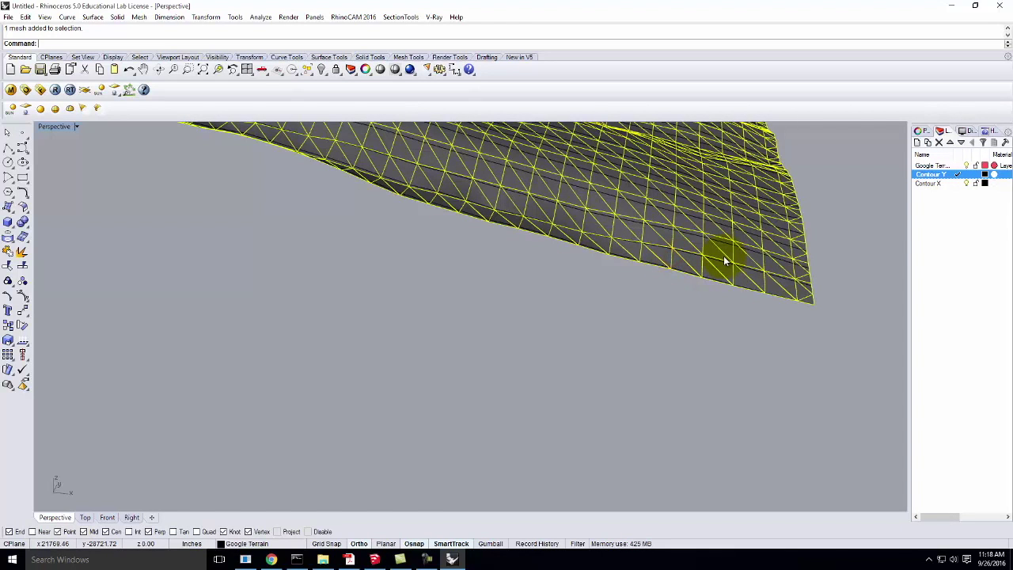
pyautogui.moveTo(723, 256); pyautogui.dragTo(762, 281, button='right')
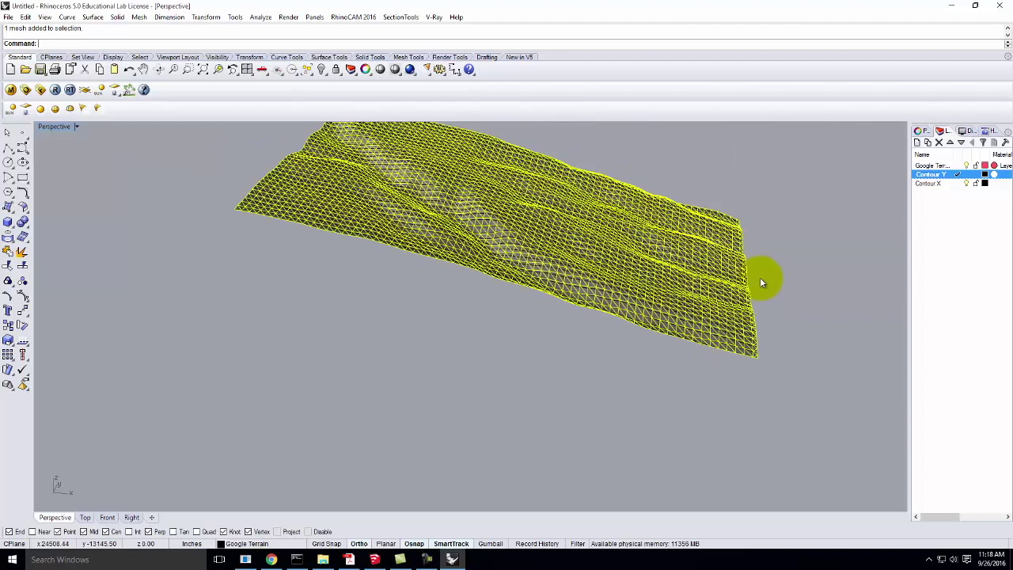
pyautogui.write('Contour')
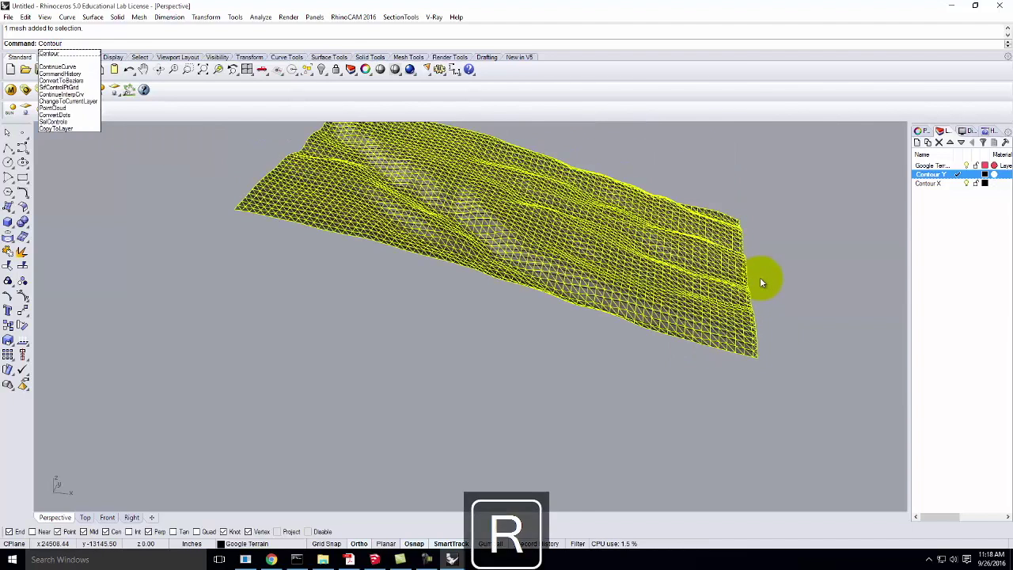
pyautogui.press('Return')
pyautogui.scroll(8, 739, 373)
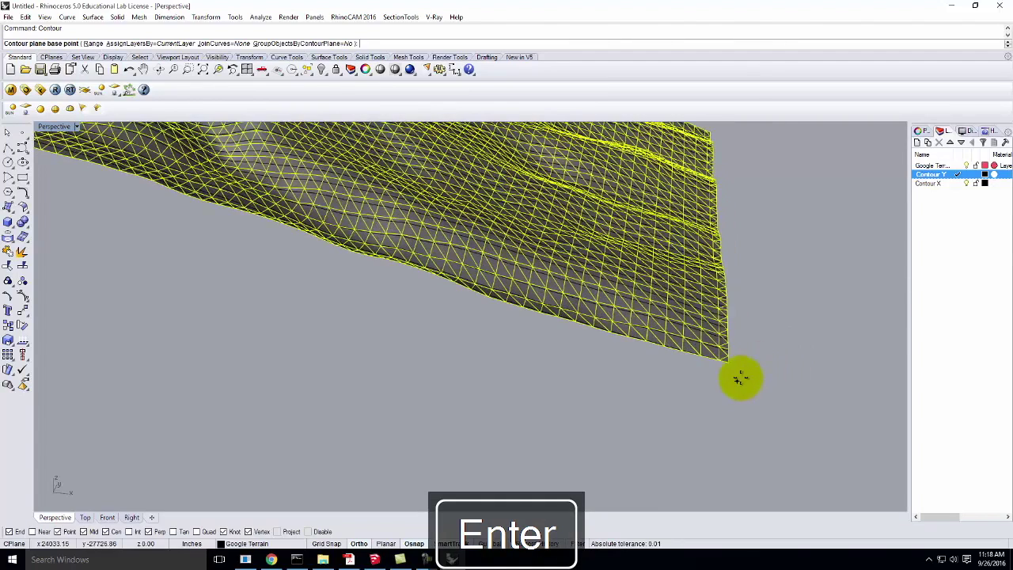
pyautogui.click(728, 366)
pyautogui.scroll(-8, 776, 380)
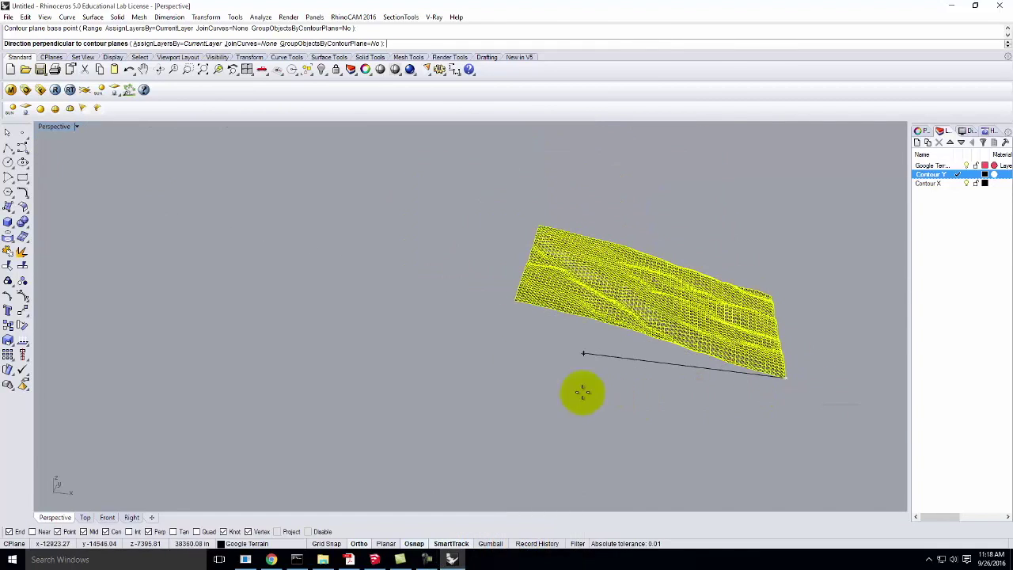
pyautogui.click(303, 459)
pyautogui.press('Return')
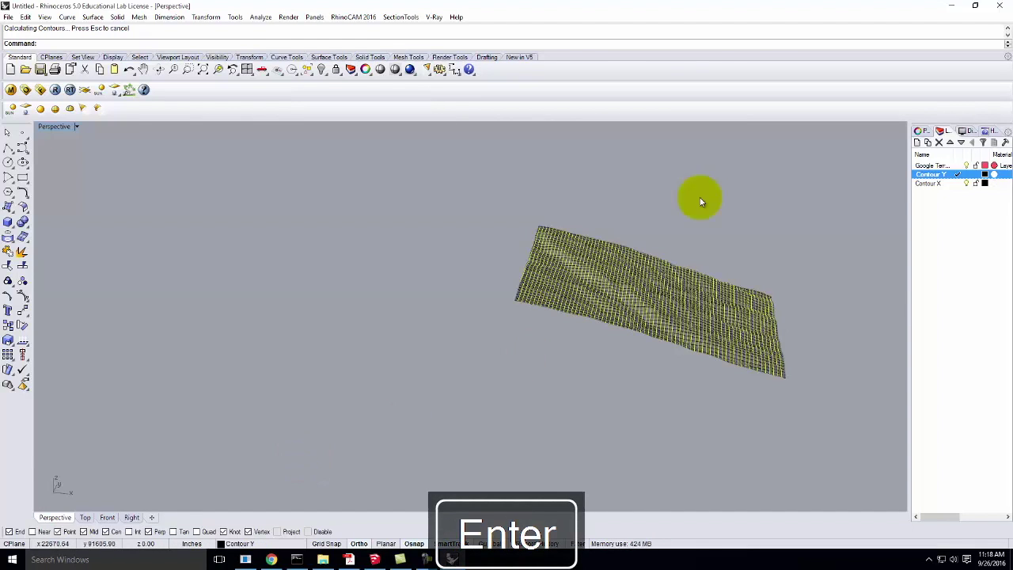
pyautogui.scroll(5, 728, 333)
pyautogui.scroll(2, 727, 329)
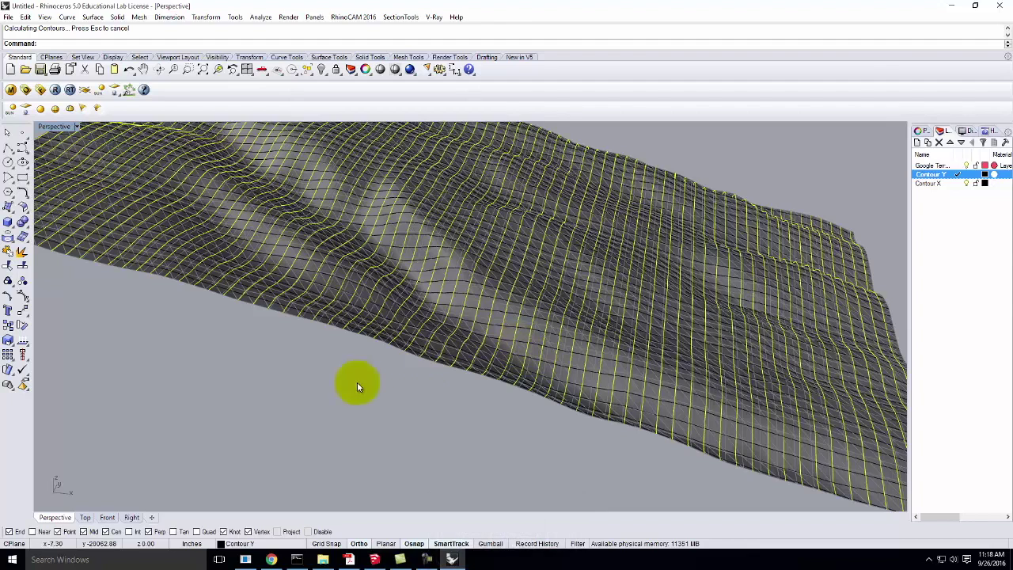
# Hide the Google Terrain layer, clear the selection, and display the contour grid in a maximized Top view
pyautogui.click(967, 173)
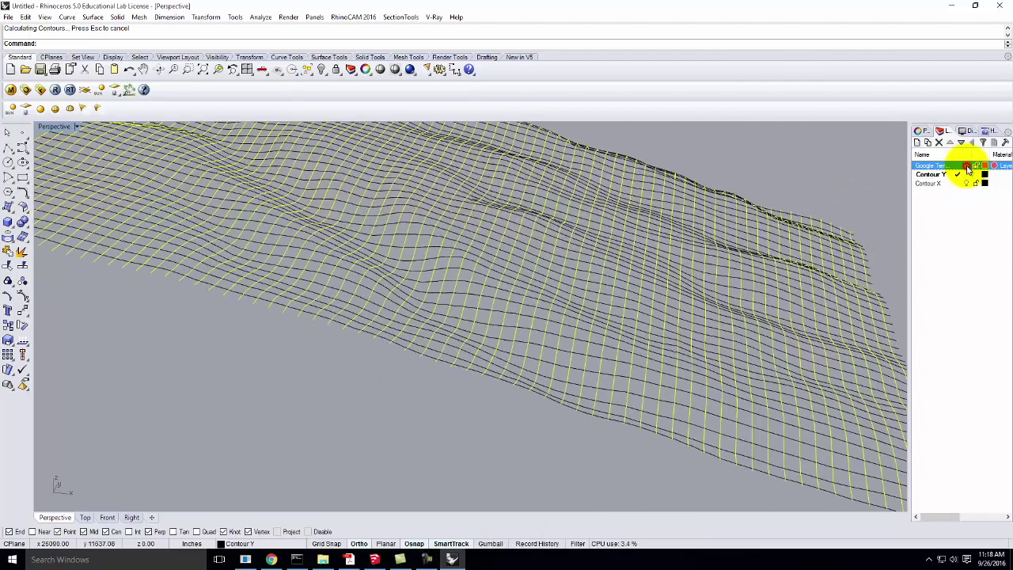
pyautogui.click(763, 181)
pyautogui.doubleClick(47, 127)
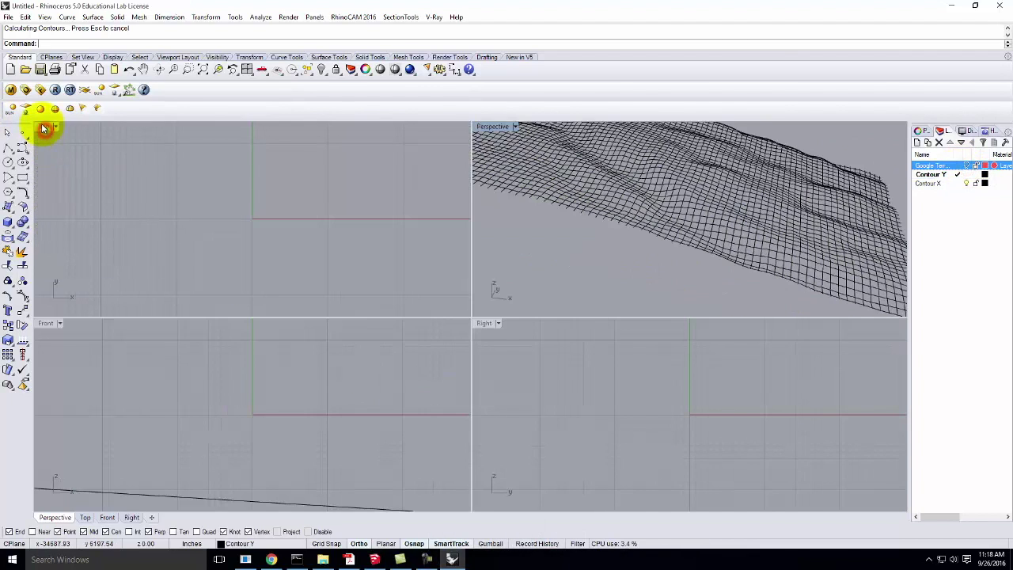
pyautogui.doubleClick(43, 126)
pyautogui.scroll(-10, 285, 247)
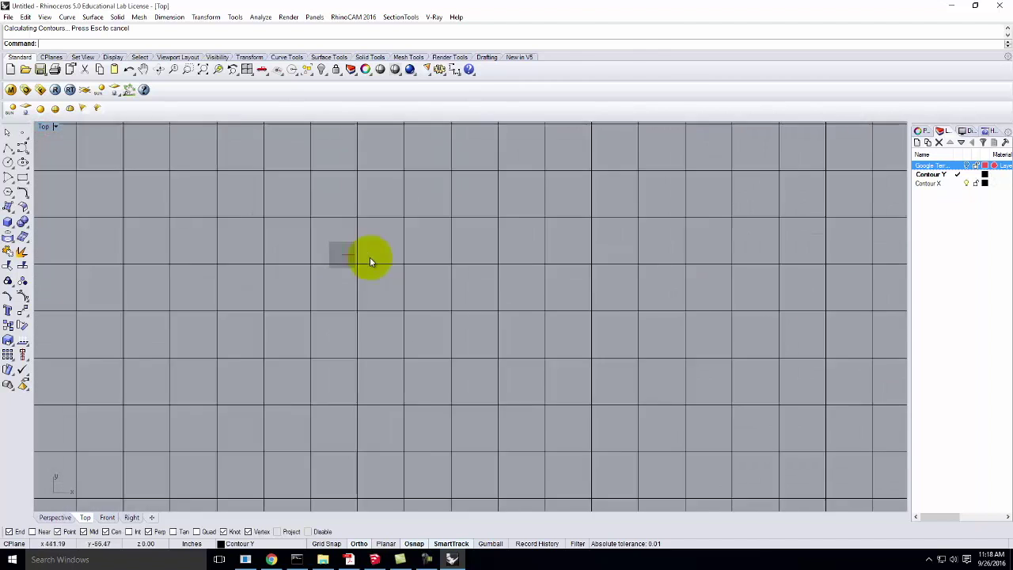
pyautogui.scroll(6, 398, 203)
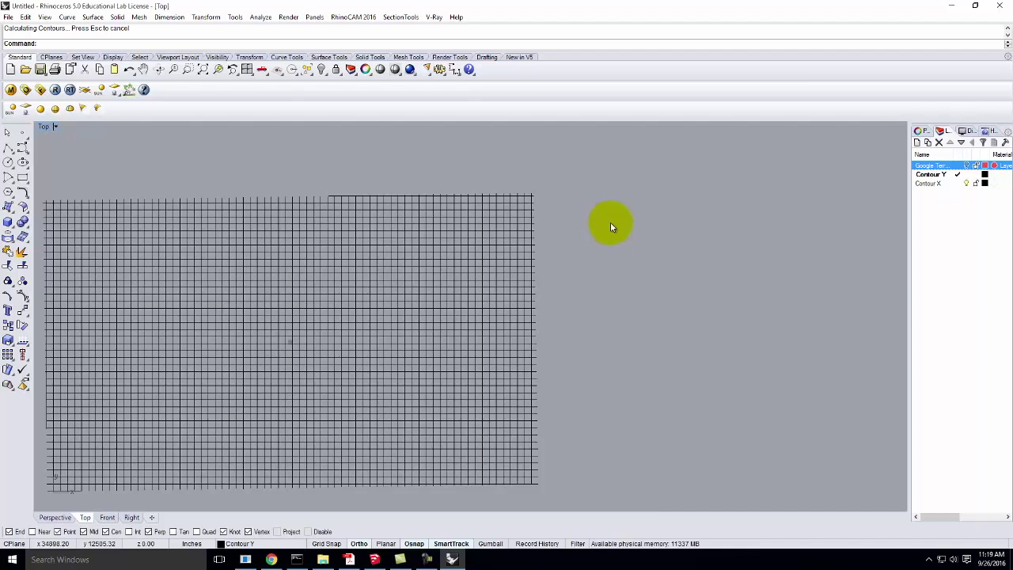
# Trim the contour ends overhanging the uppermost full-length horizontal contour in Top view, and delete the leftover partial curve above it
pyautogui.click(170, 204)
pyautogui.click(222, 228)
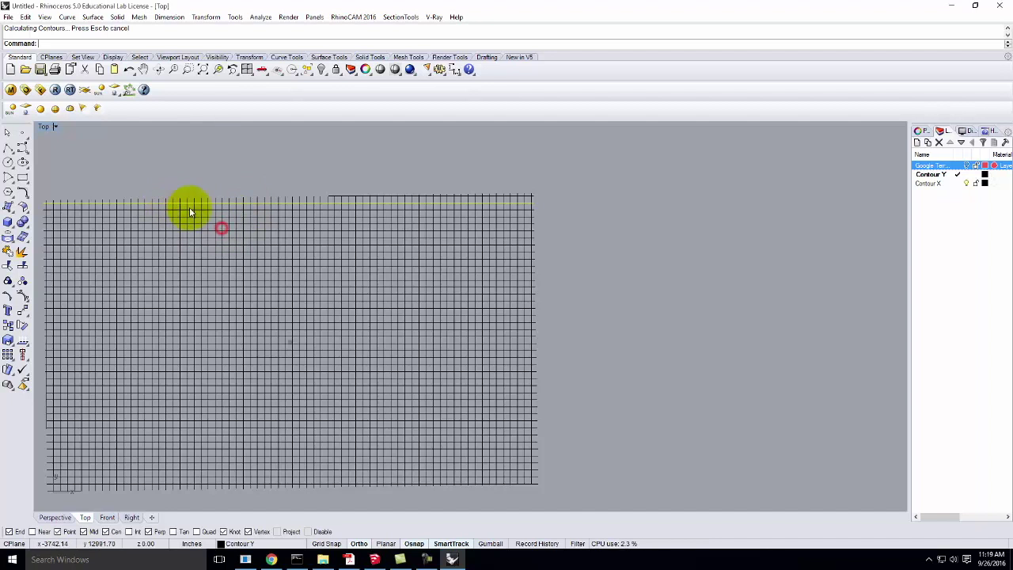
pyautogui.write('Trim')
pyautogui.press('Return')
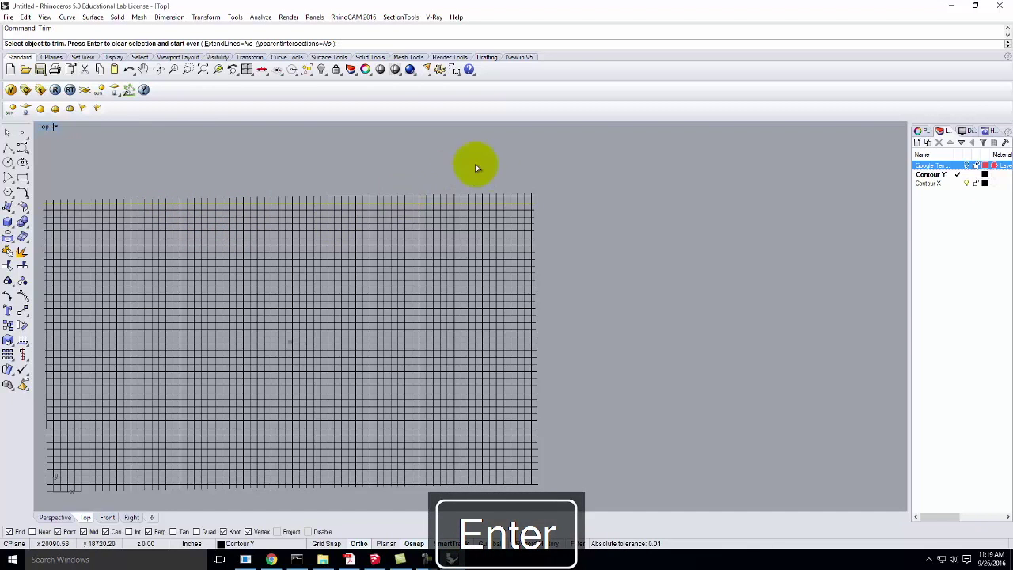
pyautogui.moveTo(561, 182); pyautogui.dragTo(38, 204)
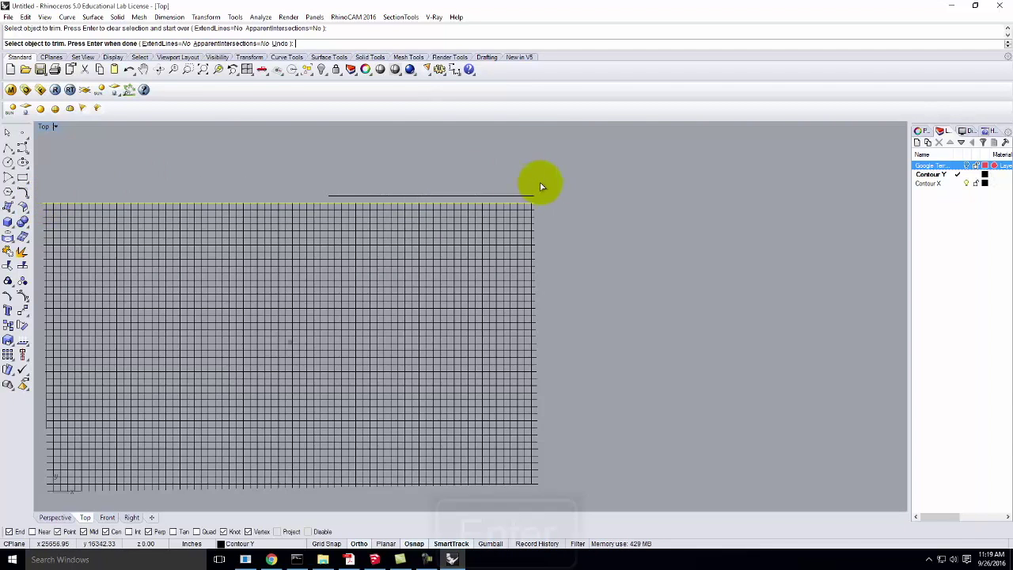
pyautogui.press('Return')
pyautogui.click(505, 196)
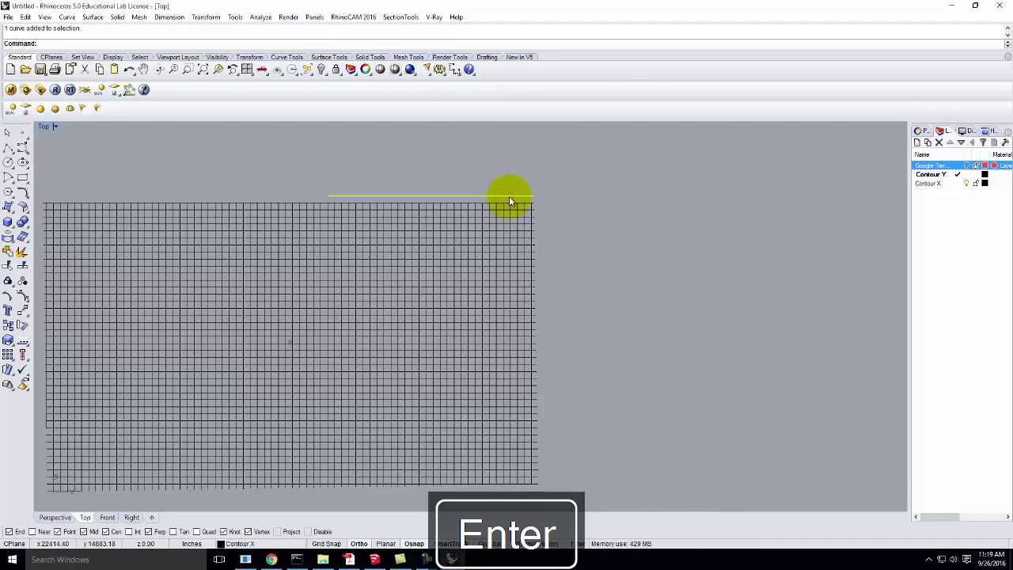
pyautogui.press('Delete')
# Trim the horizontal contour ends that extend past the rightmost vertical contour of the grid
pyautogui.click(530, 214)
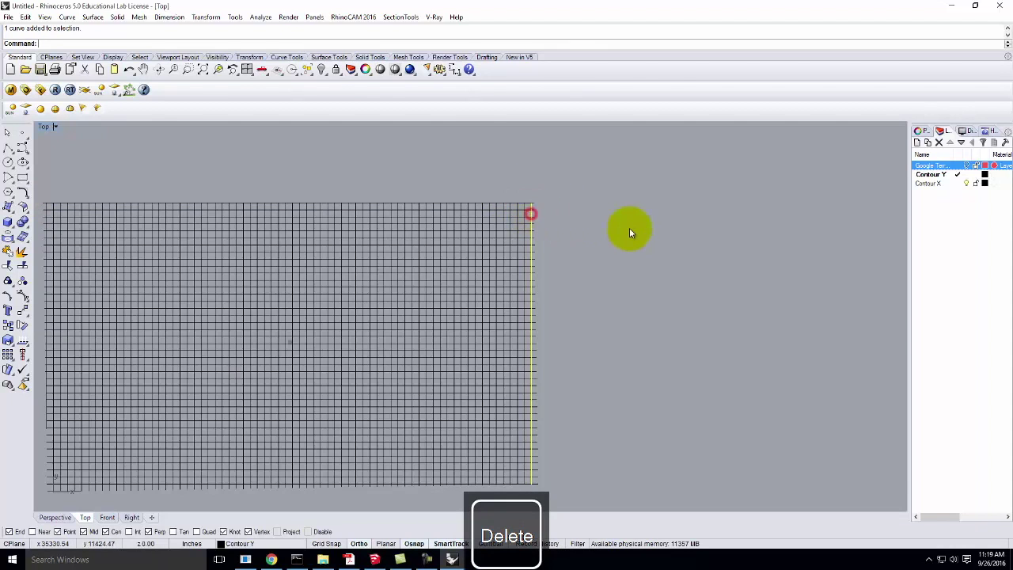
pyautogui.write('Tri')
pyautogui.press('Return')
pyautogui.moveTo(615, 180); pyautogui.dragTo(535, 507)
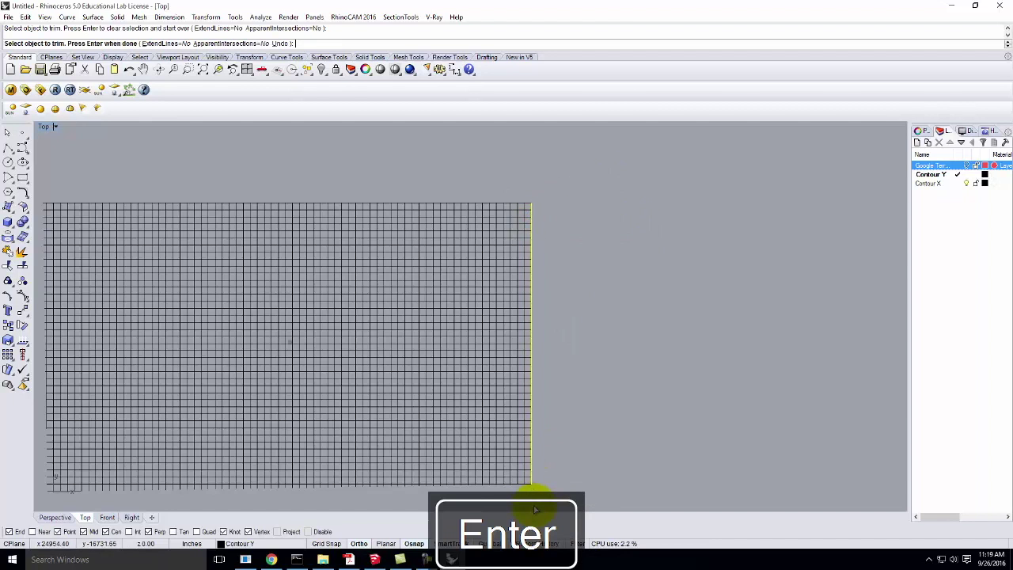
pyautogui.scroll(-3, 684, 357)
pyautogui.scroll(3, 543, 423)
pyautogui.press('Escape')
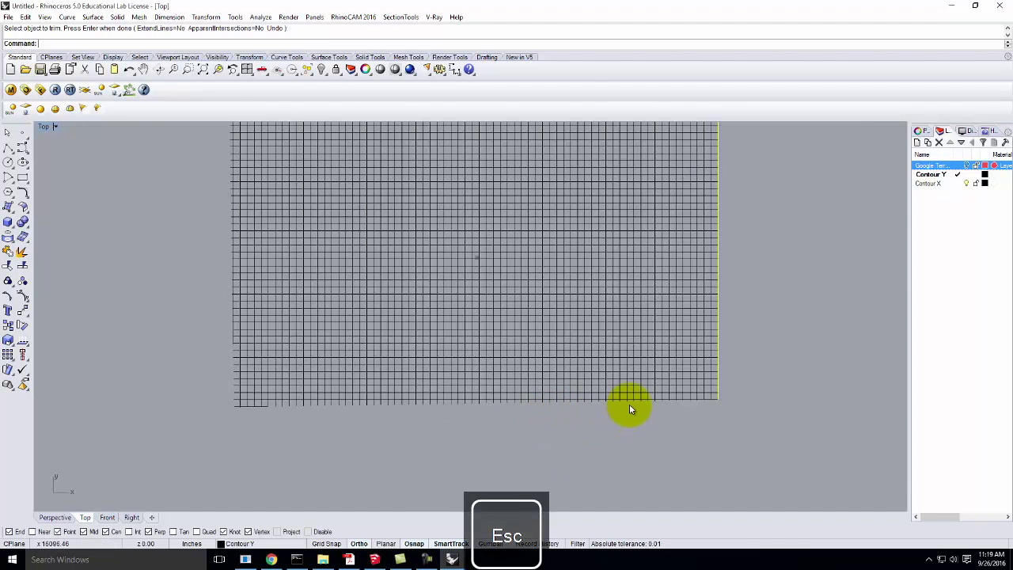
# Trim the vertical contours below the second full-length horizontal contour from the grid's lower edge, and delete the two leftover curves beneath it
pyautogui.click(646, 395)
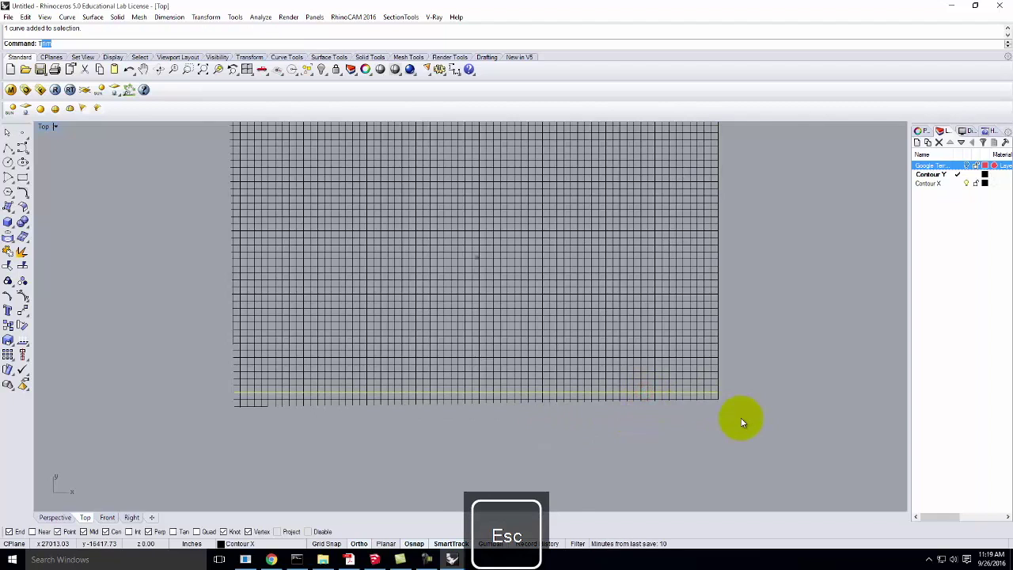
pyautogui.press('Return')
pyautogui.moveTo(754, 447); pyautogui.dragTo(217, 397)
pyautogui.press('Escape')
pyautogui.click(245, 402)
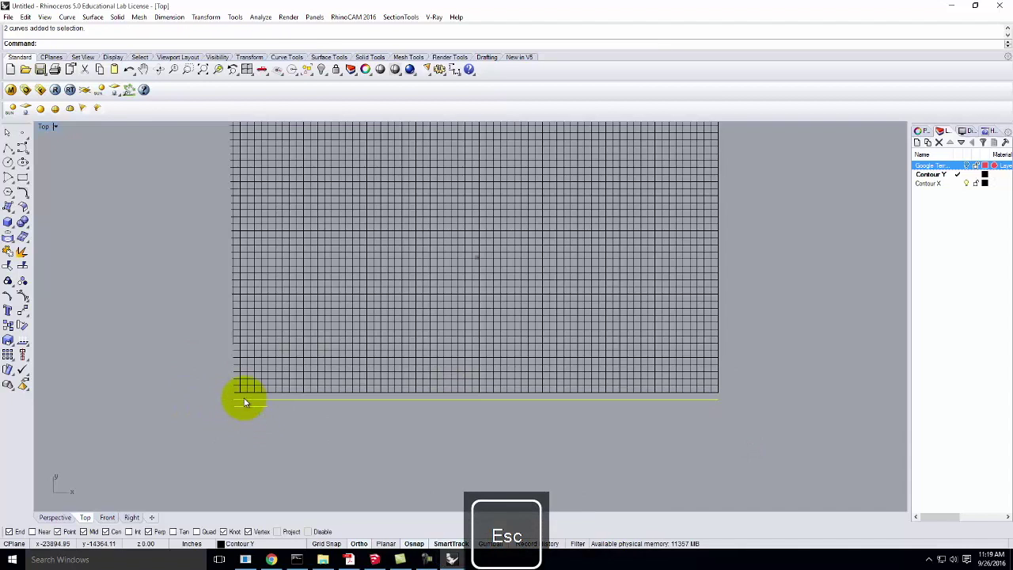
pyautogui.press('Delete')
# Trim the horizontal contours left of the first full-length vertical contour, and delete the leftover partial curve outside the grid
pyautogui.click(240, 374)
pyautogui.press('Return')
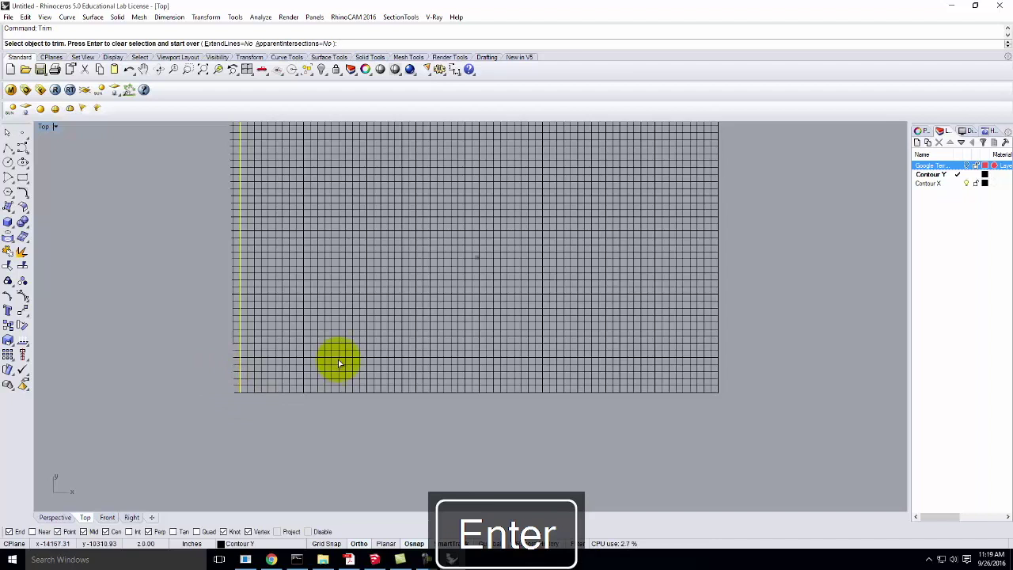
pyautogui.scroll(-2, 329, 388)
pyautogui.click(268, 218)
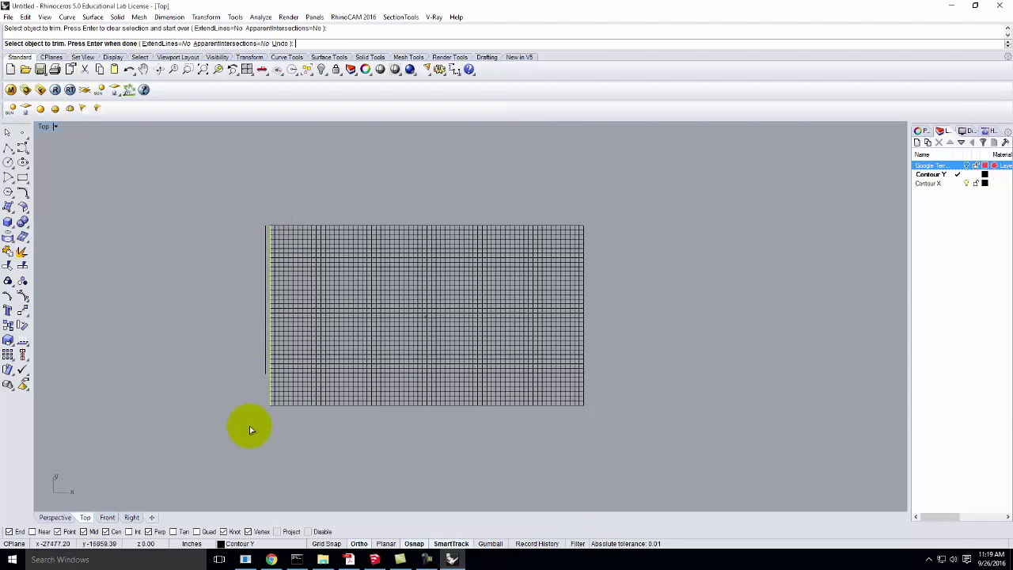
pyautogui.press('Return')
pyautogui.press('Escape')
pyautogui.click(265, 267)
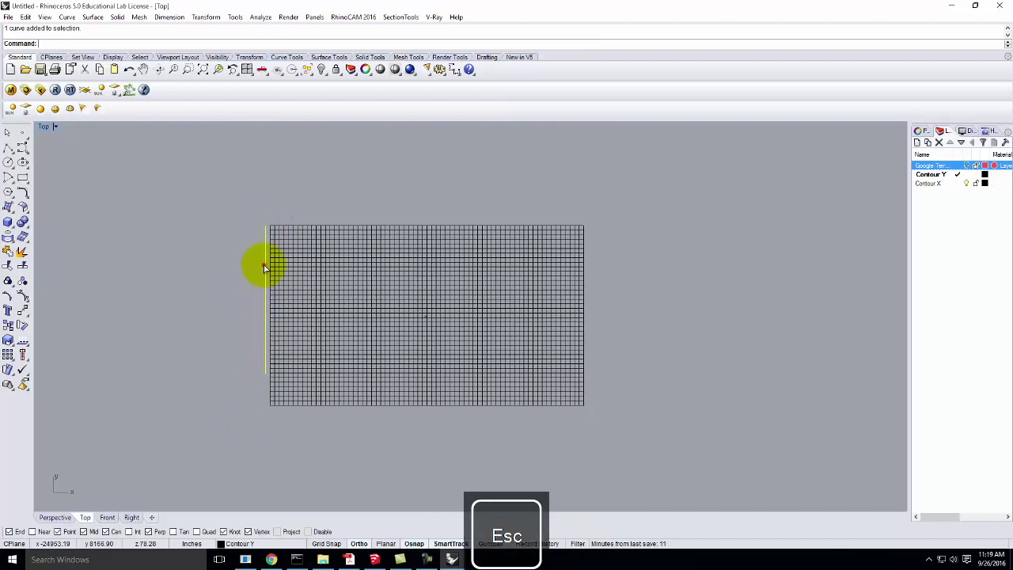
pyautogui.press('Delete')
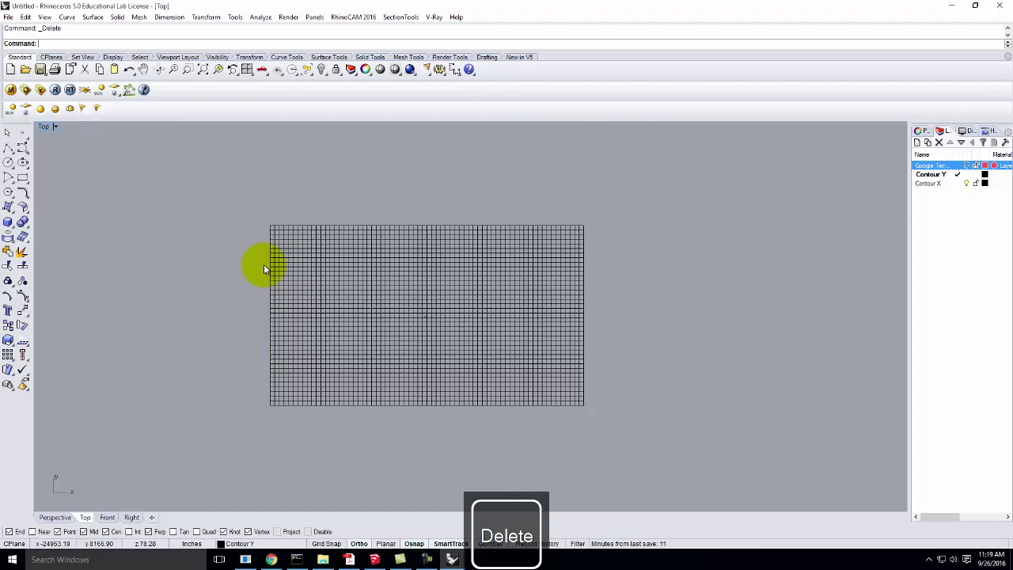
# Display the trimmed grid in a maximized Perspective view and select all of its contour curves
pyautogui.doubleClick(48, 127)
pyautogui.scroll(-3, 649, 222)
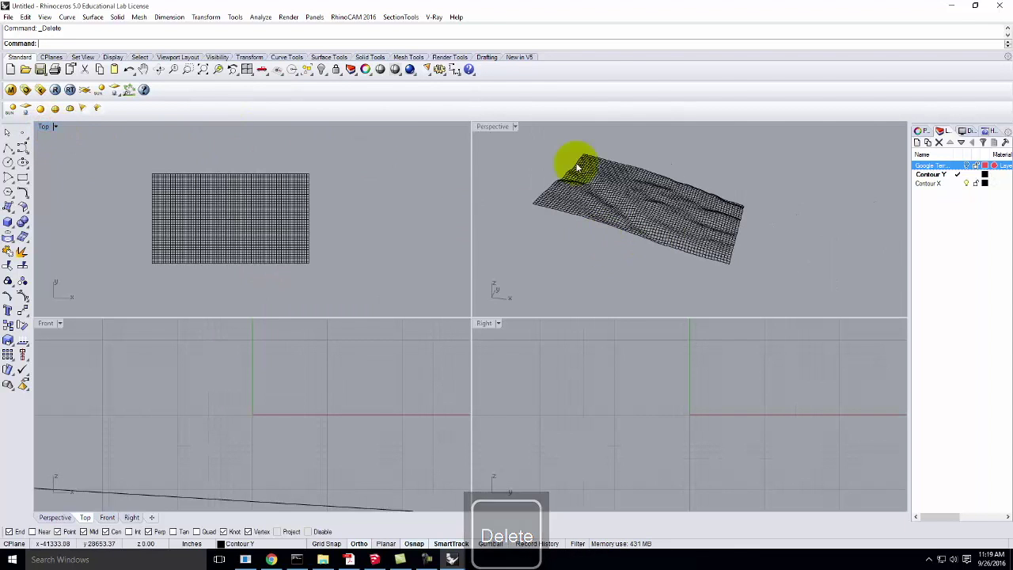
pyautogui.doubleClick(484, 129)
pyautogui.moveTo(663, 245); pyautogui.dragTo(581, 324, button='right')
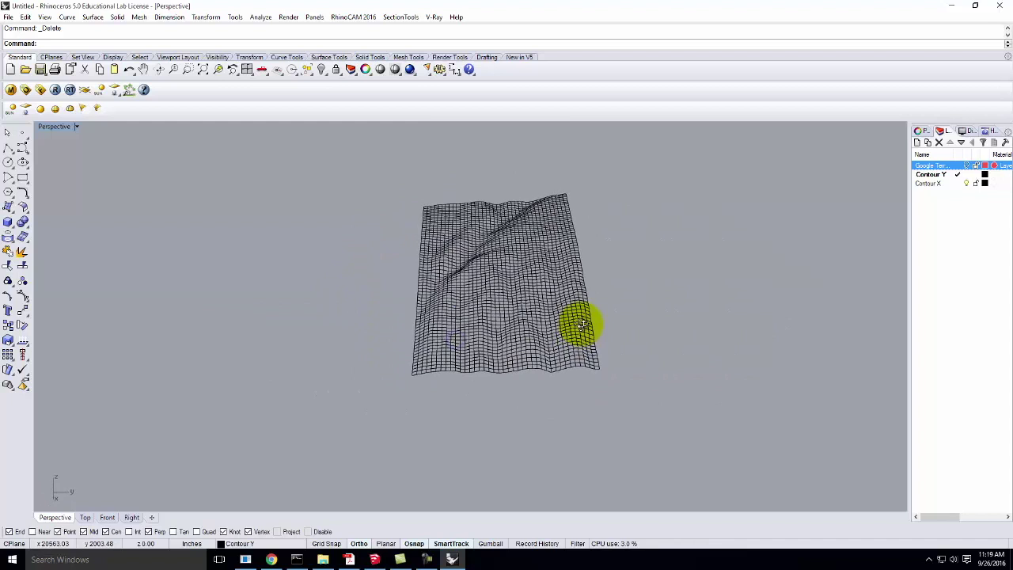
pyautogui.moveTo(368, 172); pyautogui.dragTo(669, 470)
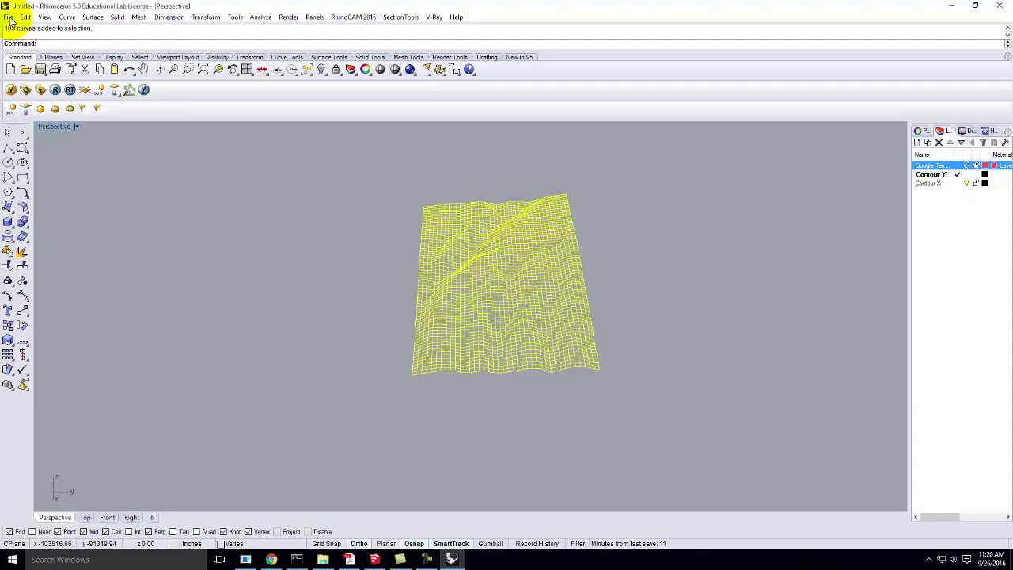
# Save the model as a Rhino 5 file named Hawaii Terrain in the semester subfolder of the Ex212 exercise folder
pyautogui.click(10, 18)
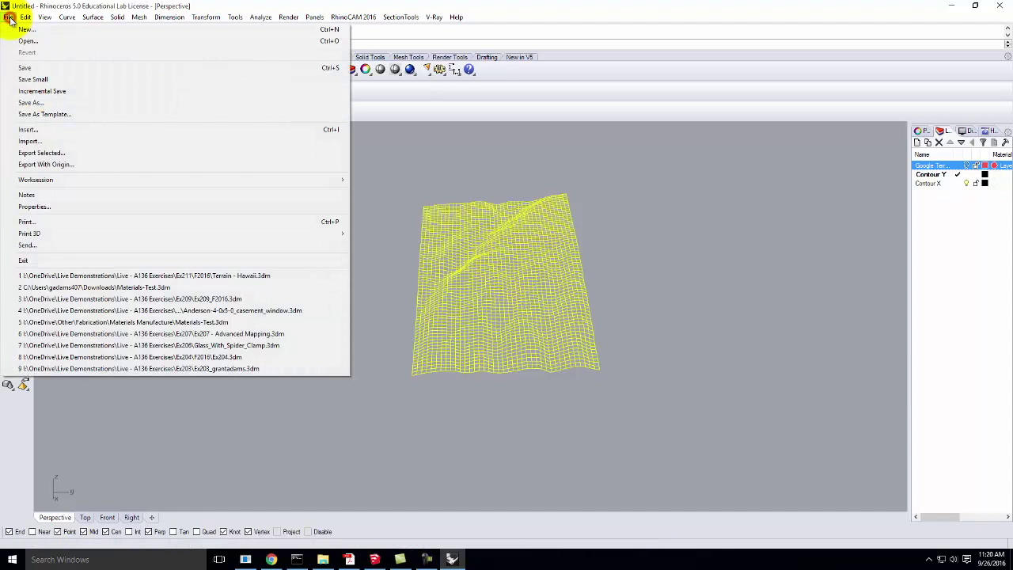
pyautogui.click(22, 68)
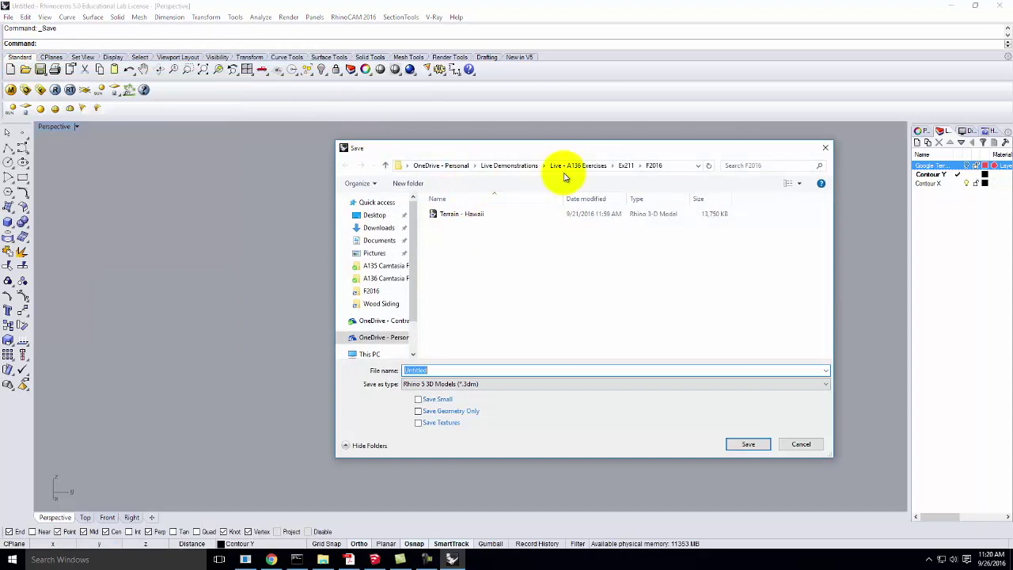
pyautogui.click(582, 167)
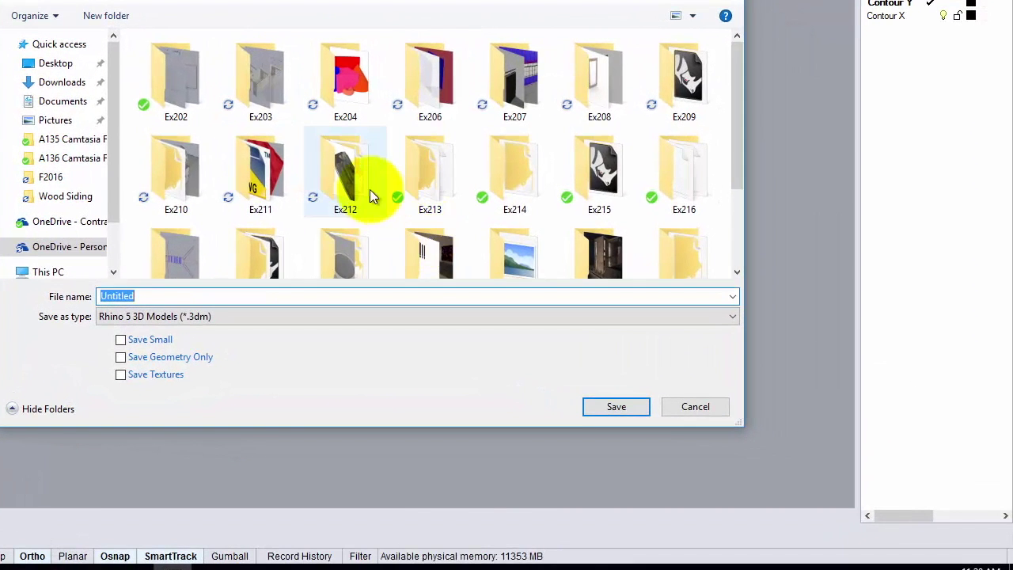
pyautogui.doubleClick(526, 271)
pyautogui.doubleClick(143, 61)
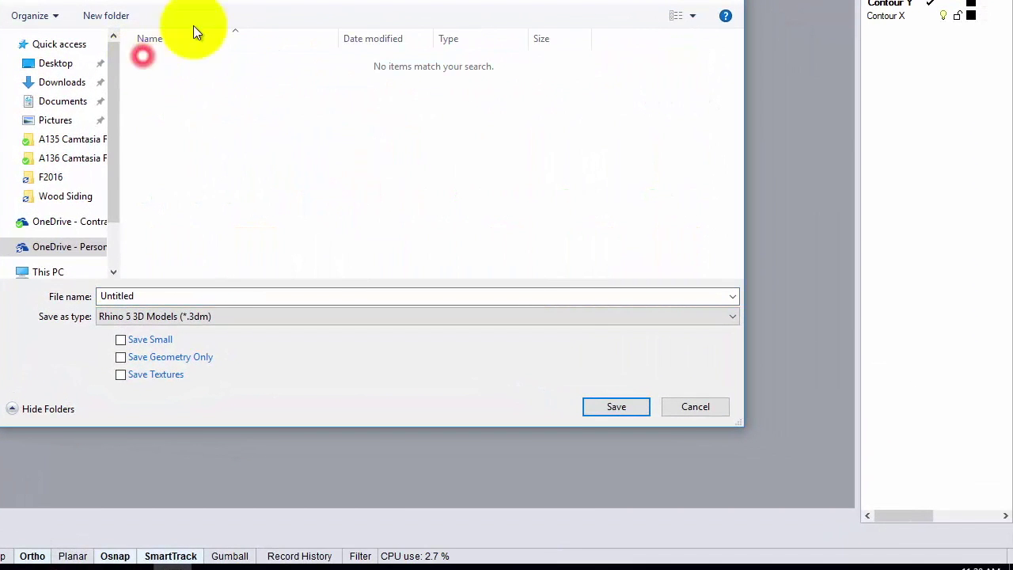
pyautogui.doubleClick(163, 295)
pyautogui.write('Hawaii Terrain')
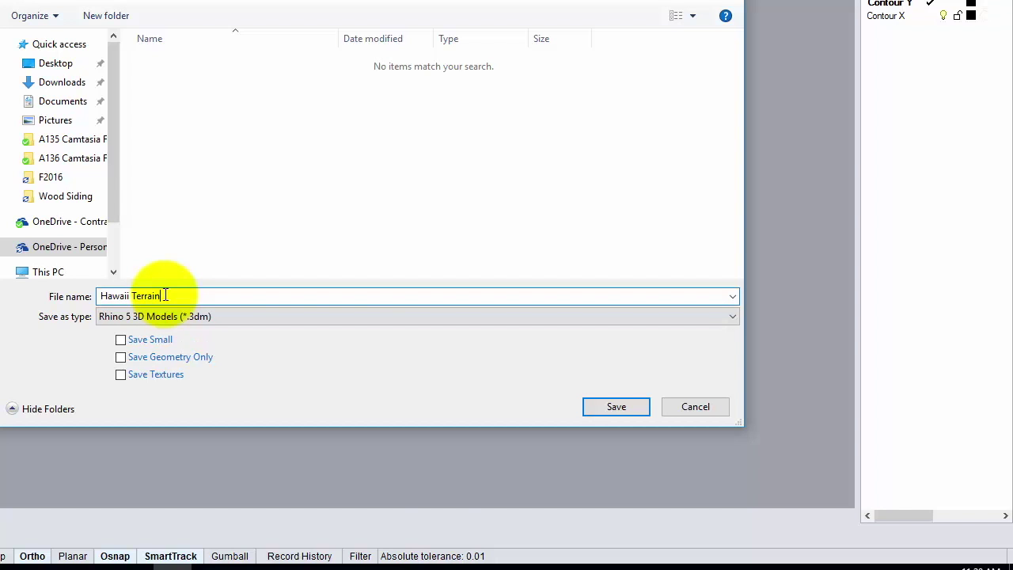
pyautogui.click(633, 407)
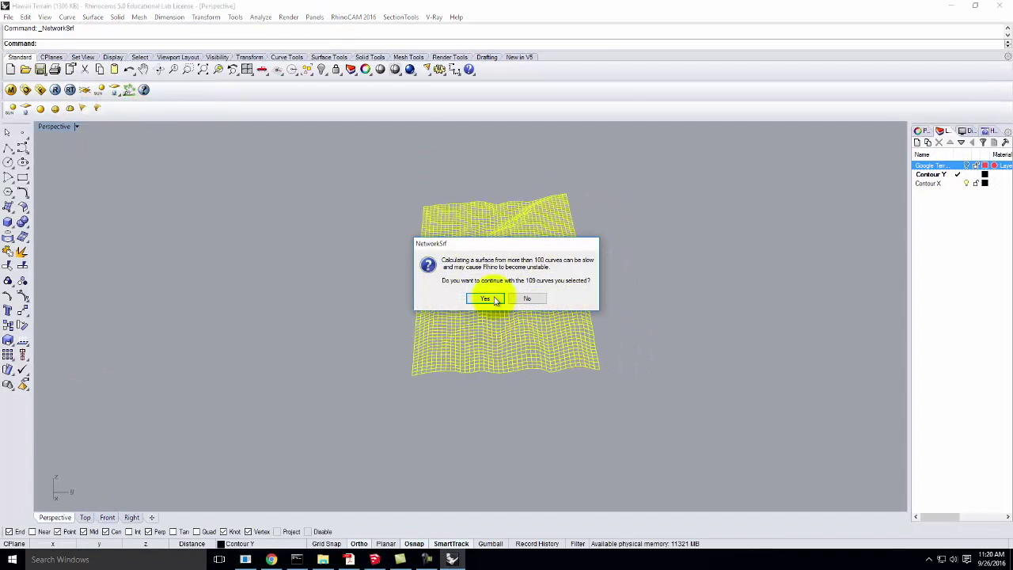
# Create a network surface from all selected contour curves, with tolerances 0.01 for edge and 0.1 for interior curves and Position edge matching
pyautogui.click(496, 299)
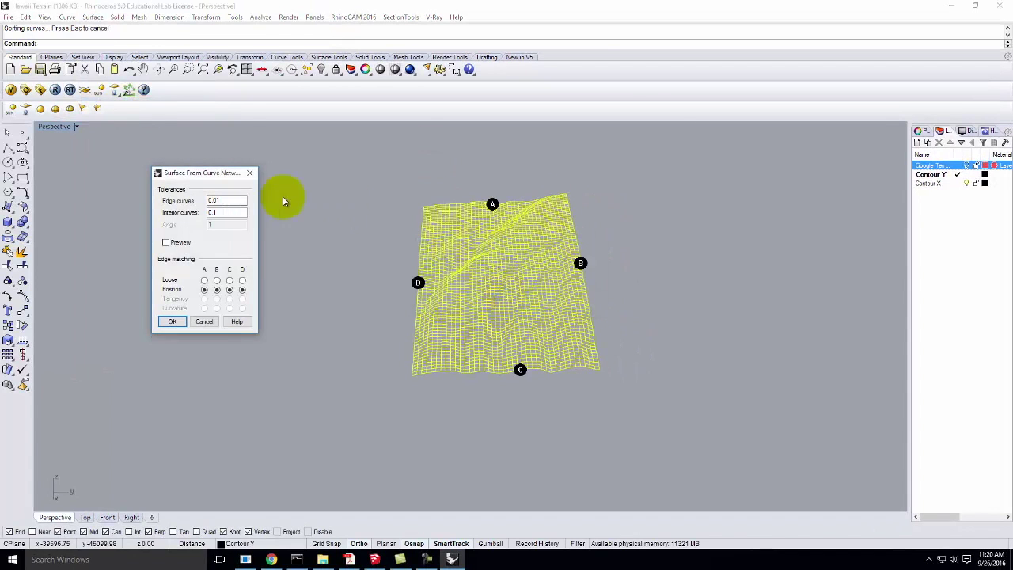
pyautogui.click(174, 321)
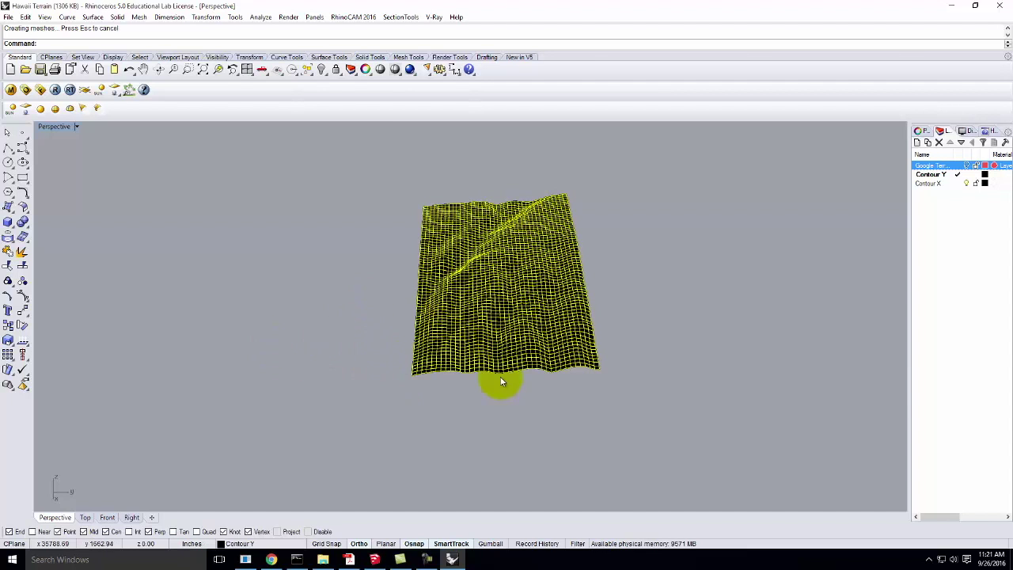
# Rebuild the network terrain surface with a point count of 100 in U and 100 in V, degree 3, deleting the input
pyautogui.moveTo(526, 364); pyautogui.dragTo(562, 389, button='right')
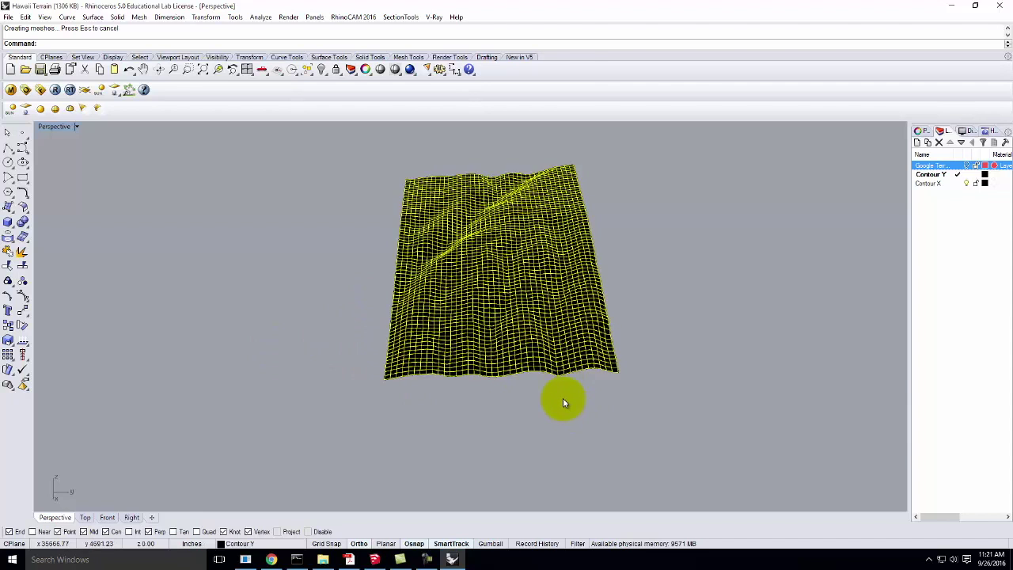
pyautogui.moveTo(555, 393); pyautogui.dragTo(538, 350, button='right')
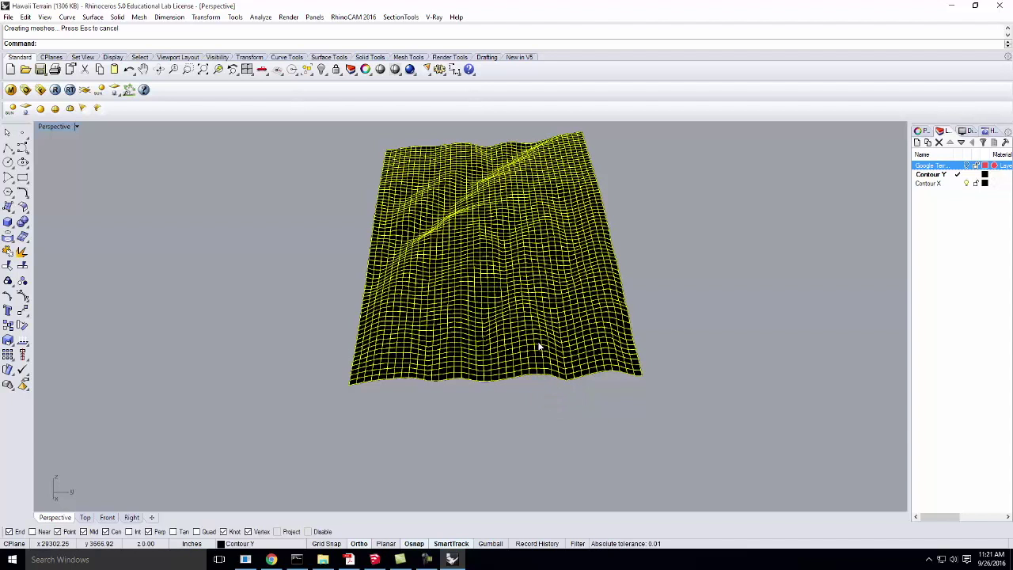
pyautogui.click(538, 345)
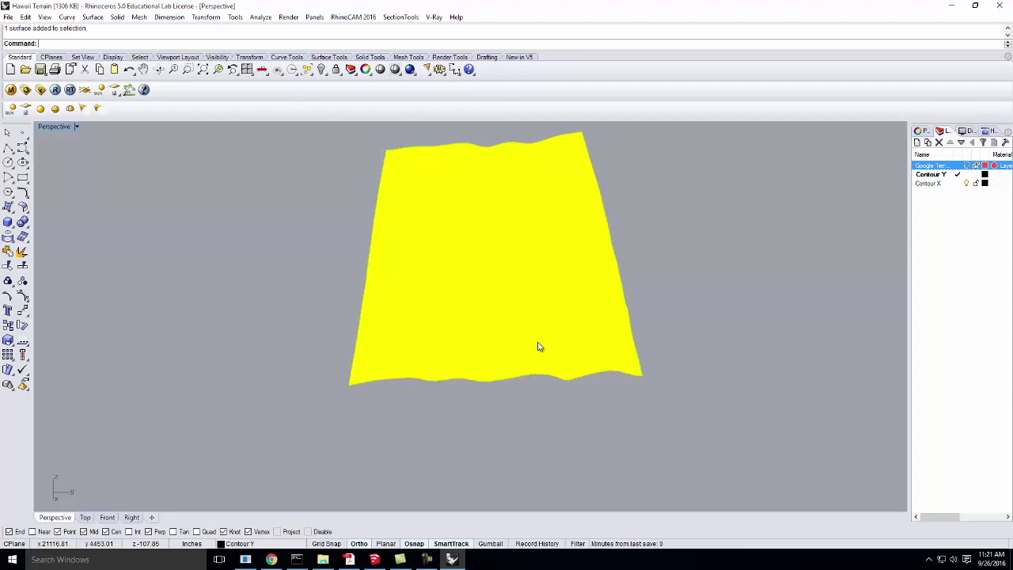
pyautogui.write('Rebuild')
pyautogui.press('Return')
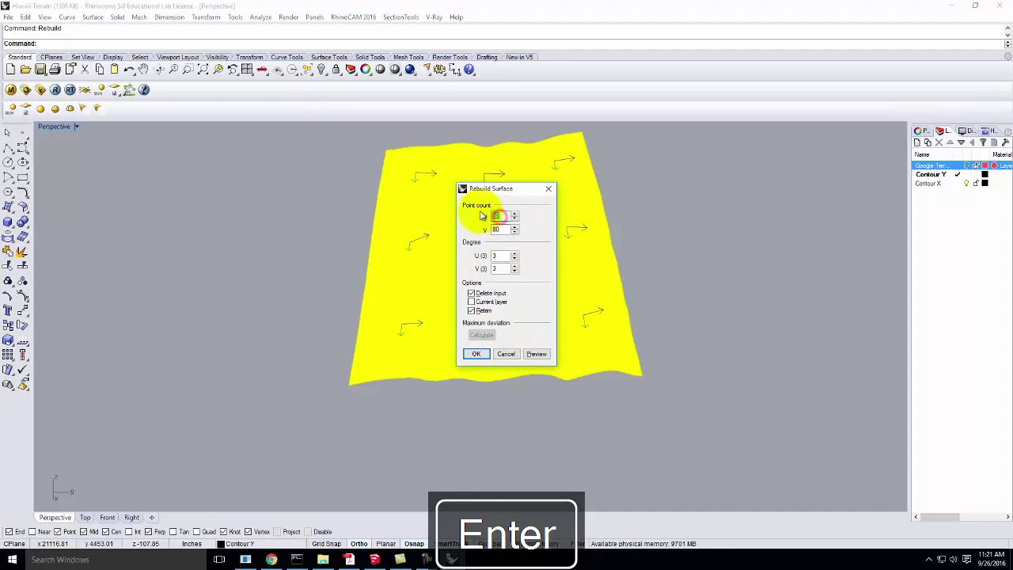
pyautogui.write('100')
pyautogui.press('Tab')
pyautogui.write('100')
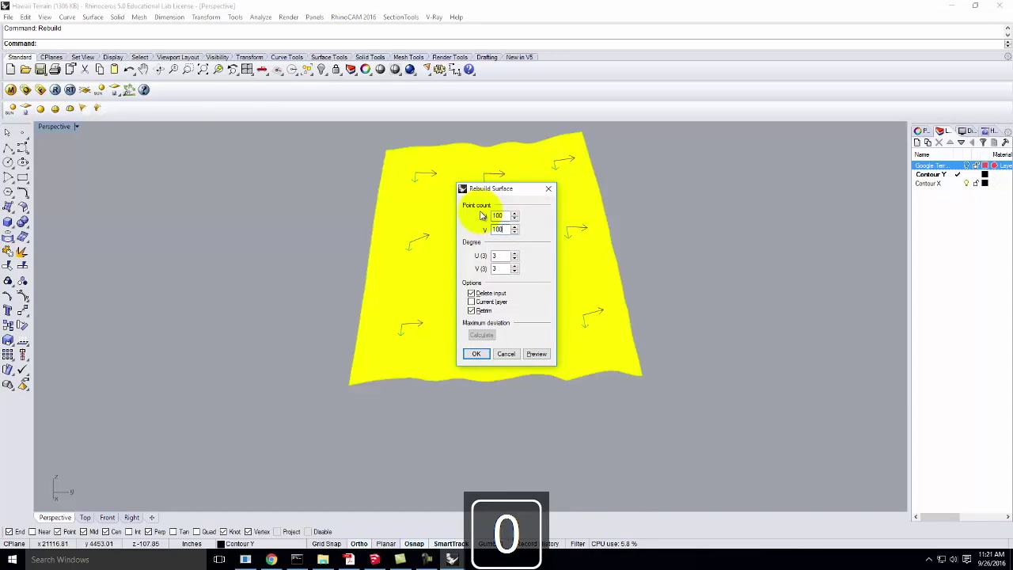
pyautogui.click(476, 354)
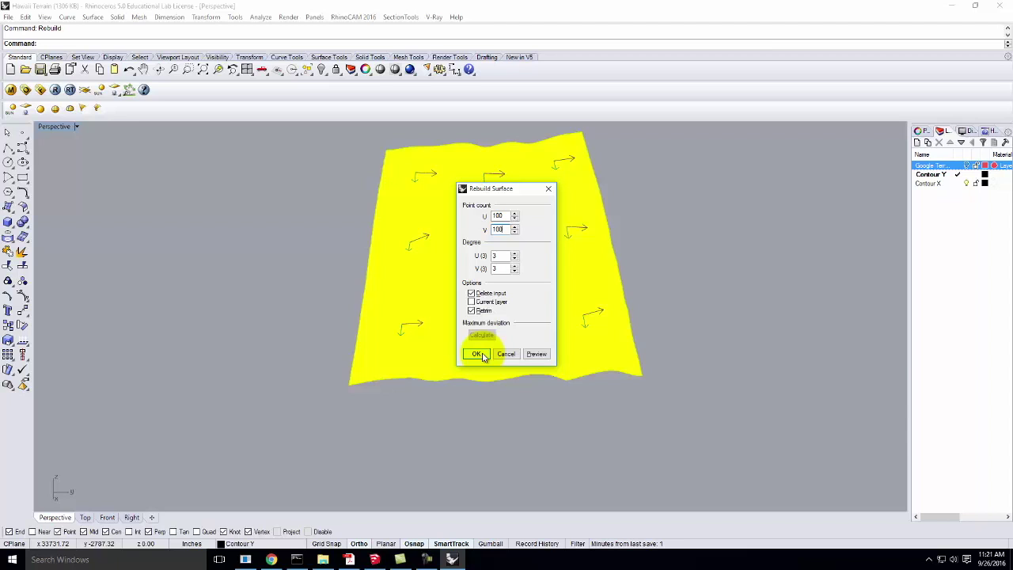
pyautogui.click(476, 354)
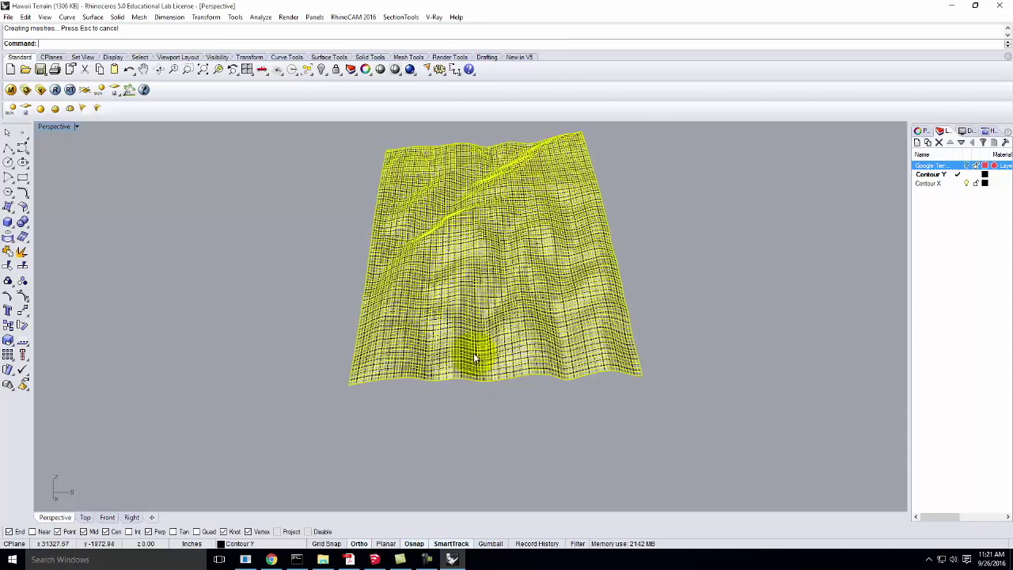
# Create a new layer named Topo Surface
pyautogui.scroll(5, 545, 342)
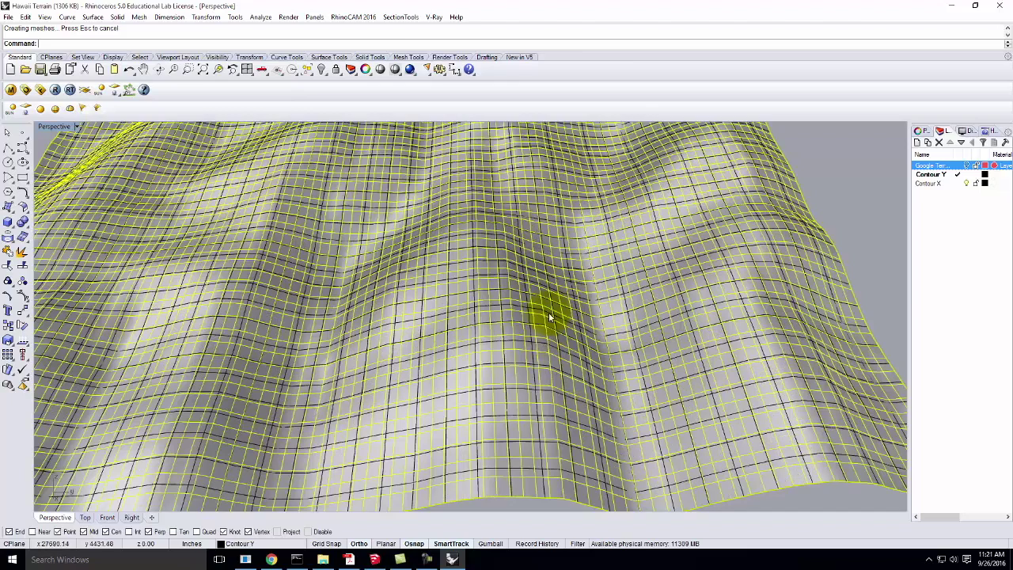
pyautogui.scroll(-5, 491, 347)
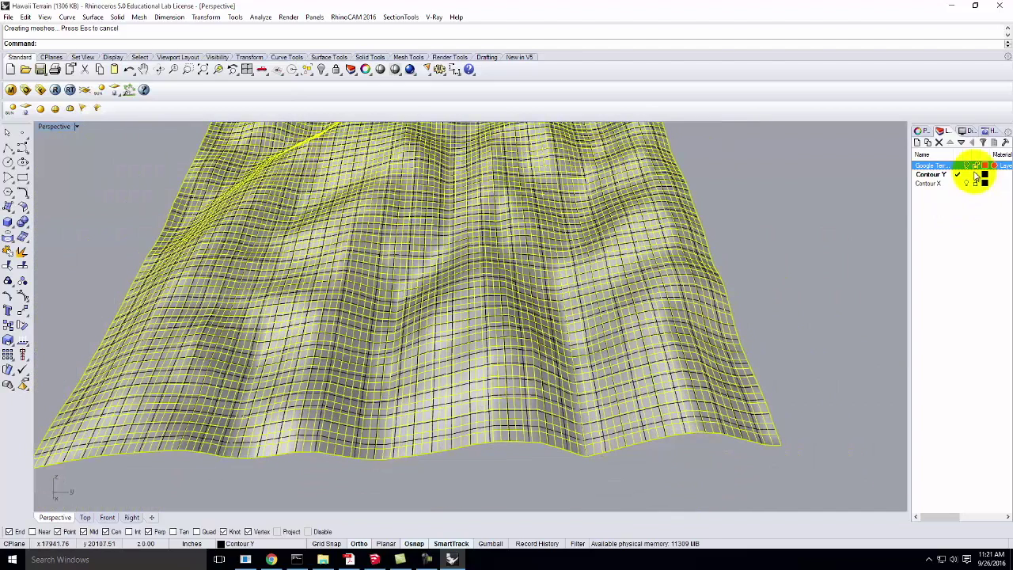
pyautogui.click(918, 143)
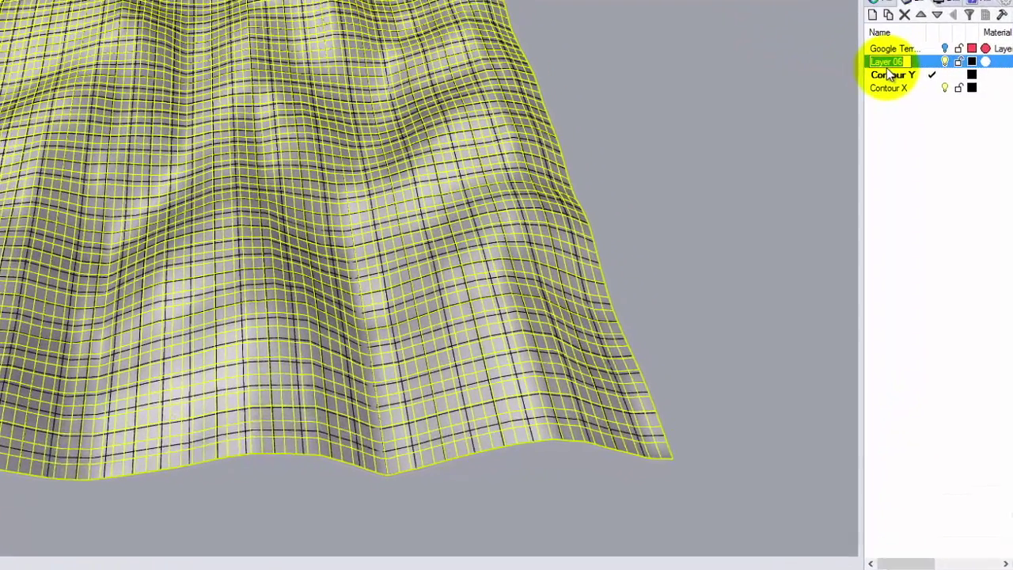
pyautogui.write('Topography Su')
pyautogui.press('BackSpace')
pyautogui.press('BackSpace')
pyautogui.press('BackSpace')
pyautogui.press('BackSpace')
pyautogui.press('BackSpace')
pyautogui.press('BackSpace')
pyautogui.press('BackSpace')
pyautogui.press('BackSpace')
pyautogui.press('BackSpace')
pyautogui.press('BackSpace')
pyautogui.press('BackSpace')
pyautogui.write('po ')
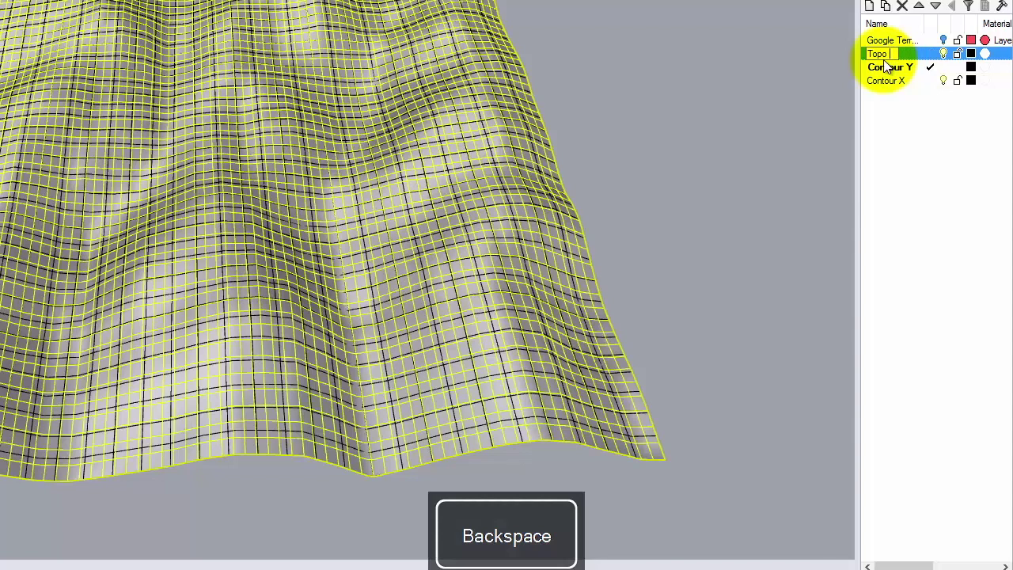
pyautogui.write('Surface')
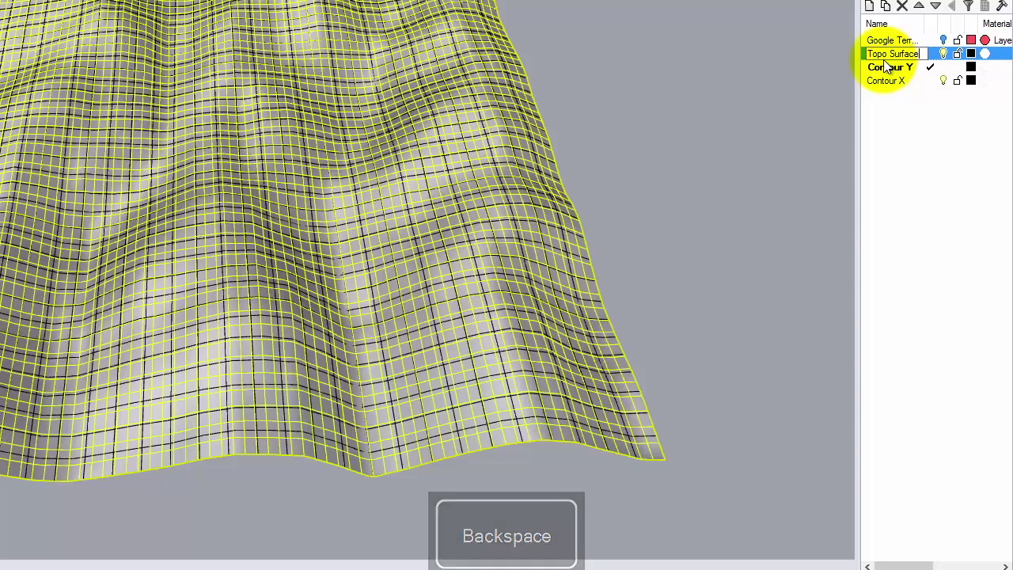
# Assign the selected rebuilt terrain surface to the Topo Surface layer
pyautogui.click(908, 96)
pyautogui.click(903, 53)
pyautogui.rightClick(903, 53)
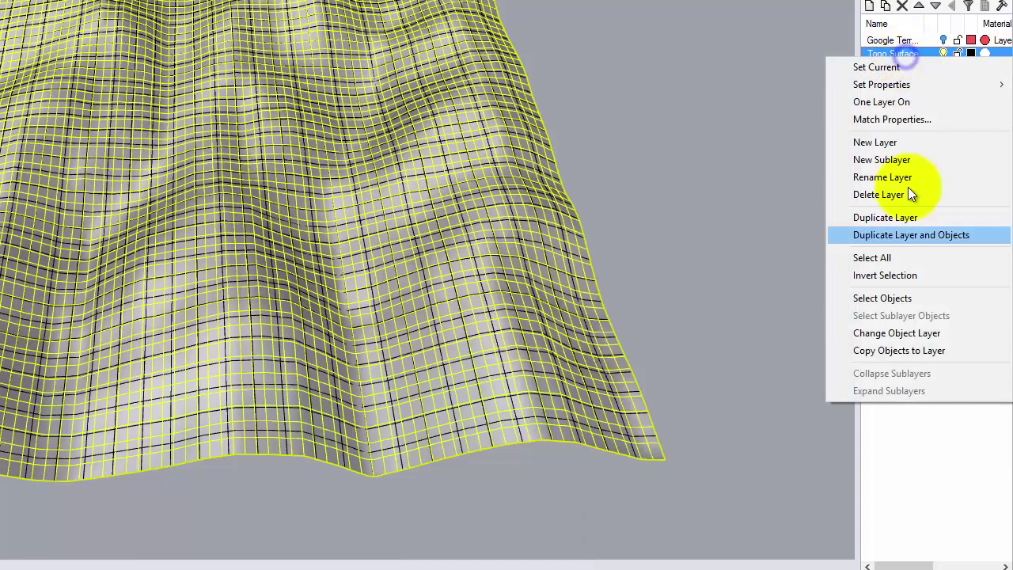
pyautogui.click(897, 334)
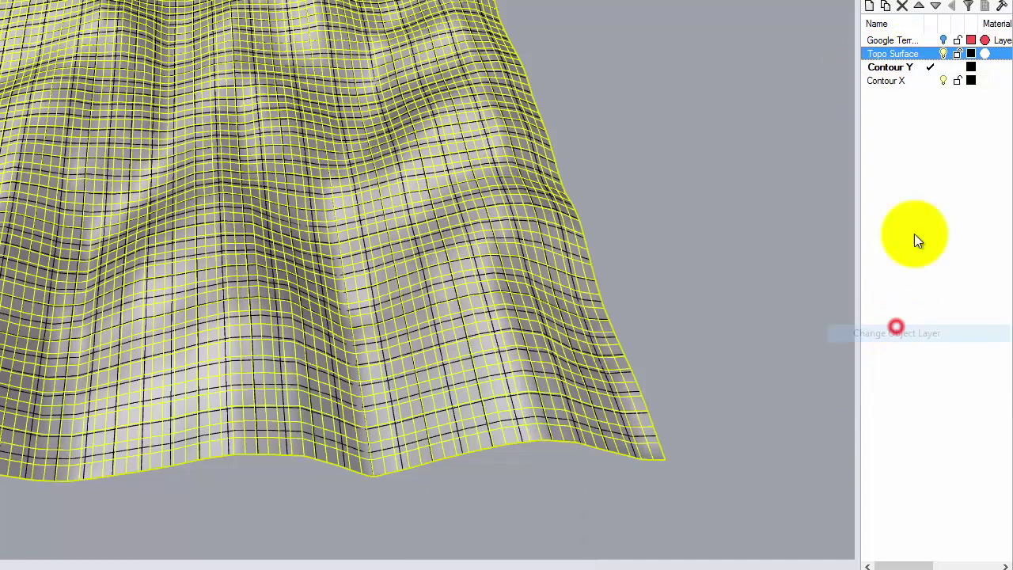
# Make Topo Surface the current layer, hide the Contour Y and Contour X layers, and clear the selection
pyautogui.click(931, 54)
pyautogui.click(942, 69)
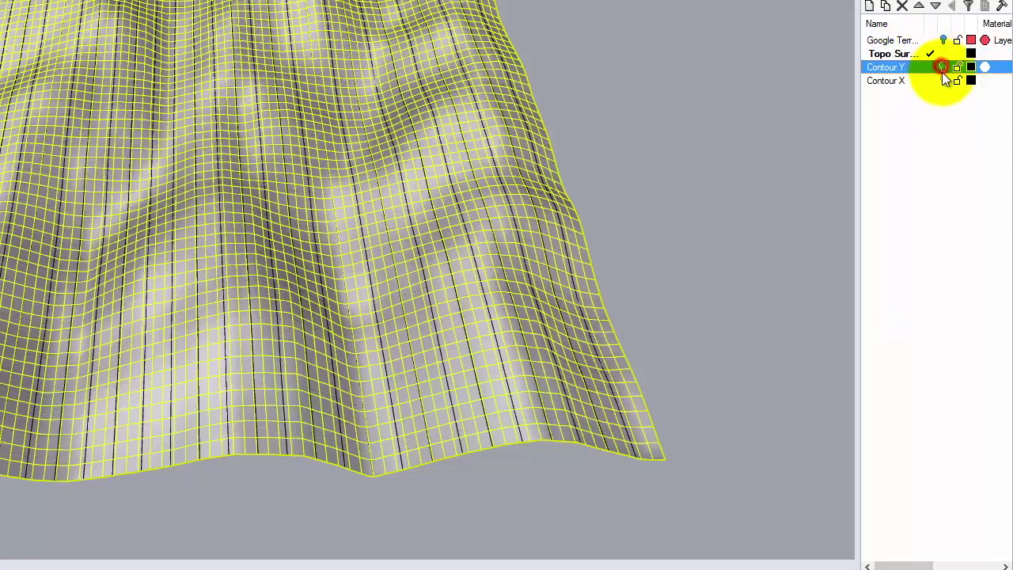
pyautogui.click(942, 80)
pyautogui.click(750, 170)
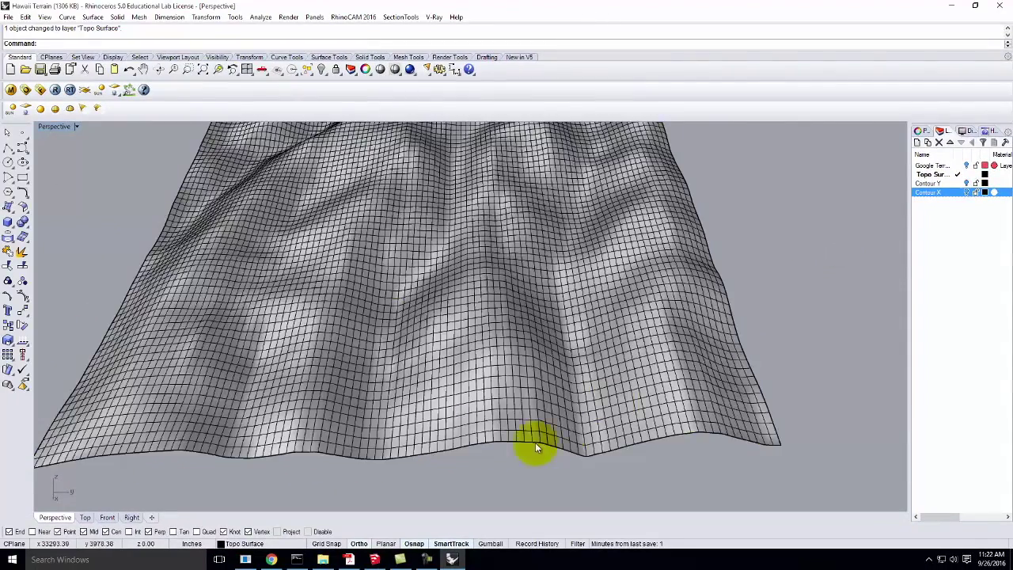
# Examine the smoothness and relief of the rebuilt terrain surface from several angles
pyautogui.scroll(-5, 535, 442)
pyautogui.moveTo(498, 418); pyautogui.dragTo(490, 368, button='right')
pyautogui.click(490, 368)
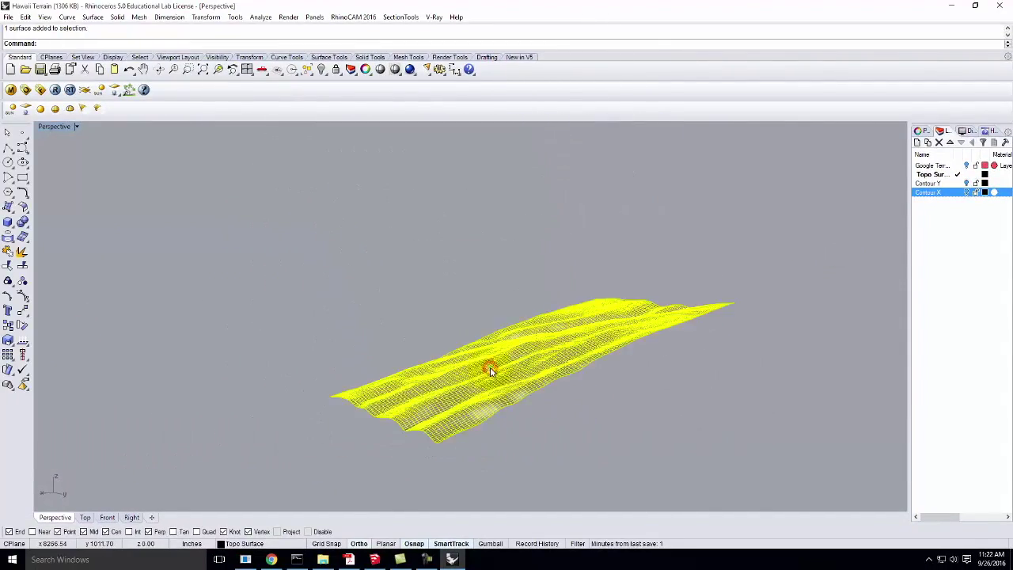
pyautogui.scroll(5, 490, 367)
pyautogui.scroll(-2, 516, 362)
pyautogui.moveTo(485, 378); pyautogui.dragTo(576, 366, button='right')
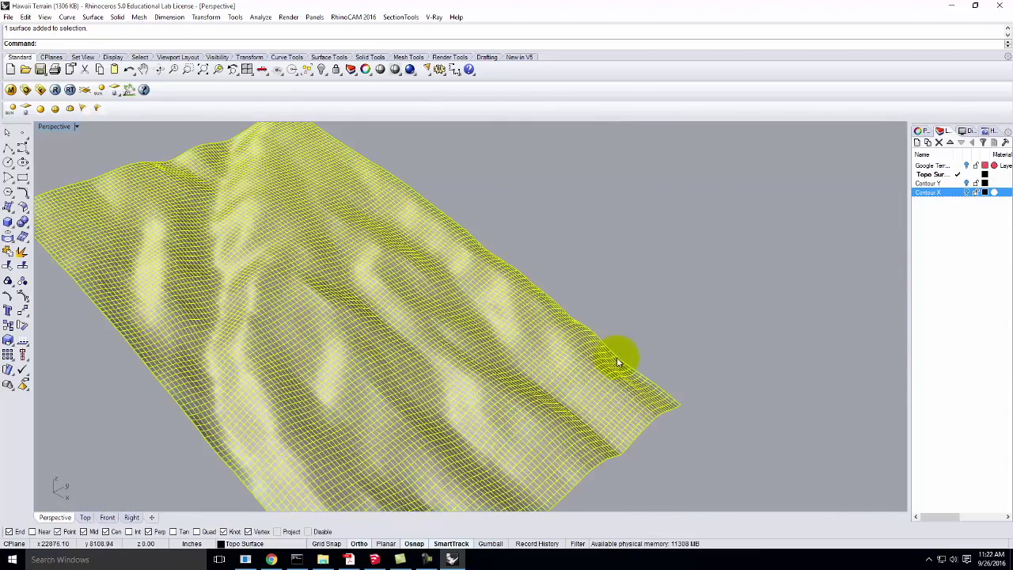
pyautogui.click(622, 320)
pyautogui.click(566, 342)
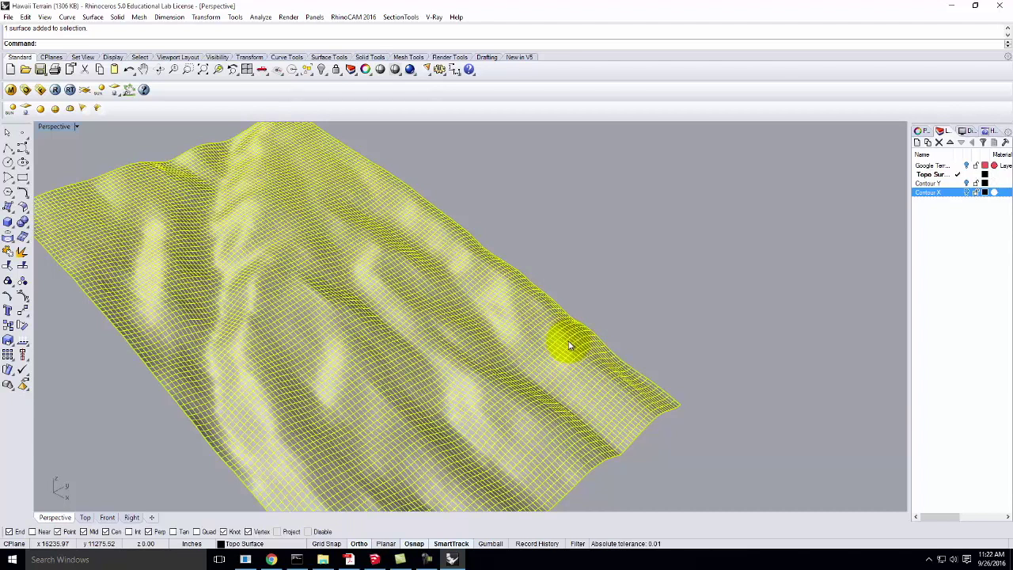
pyautogui.moveTo(674, 258); pyautogui.dragTo(550, 278, button='right')
pyautogui.click(553, 229)
pyautogui.click(552, 342)
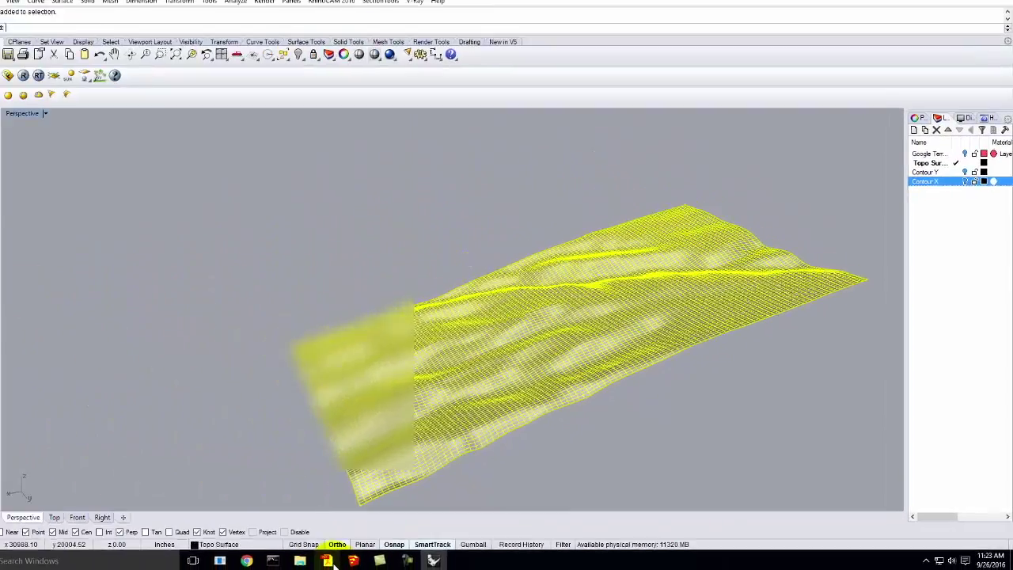
# Switch to Chrome and open the topography cheat sheet image from the Exercise 212 page to read scales and paper sizes
pyautogui.click(329, 560)
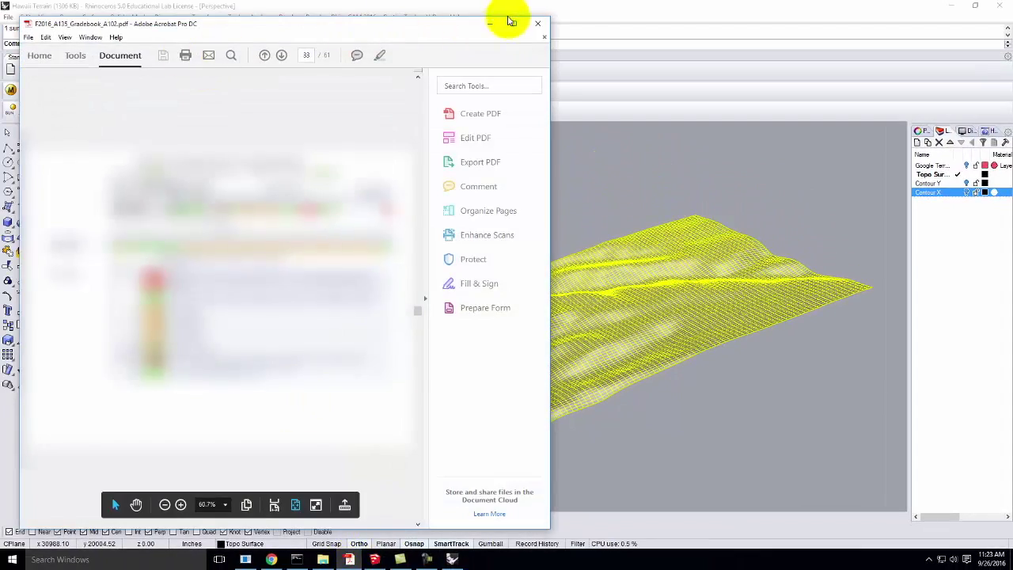
pyautogui.click(491, 23)
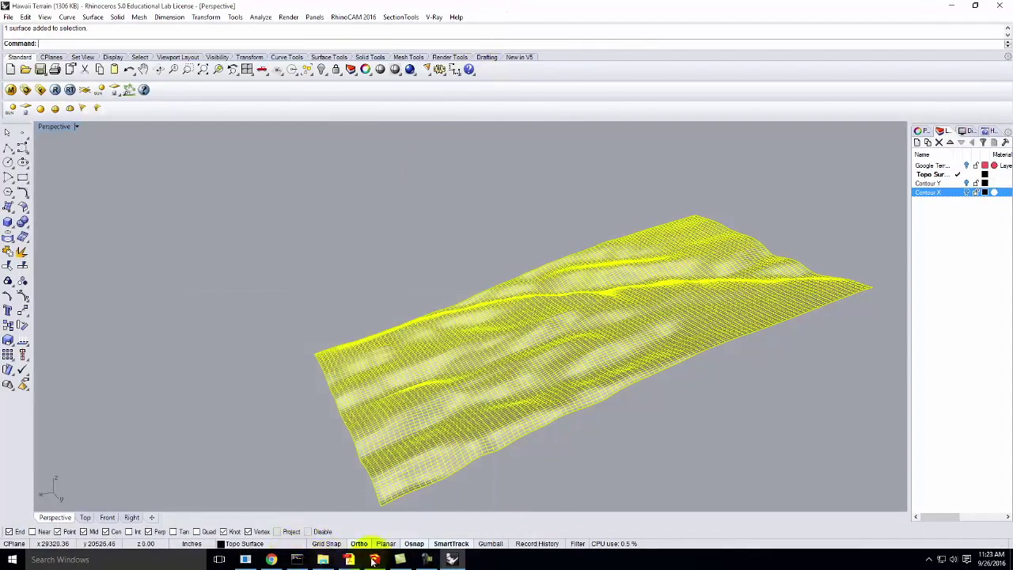
pyautogui.click(272, 559)
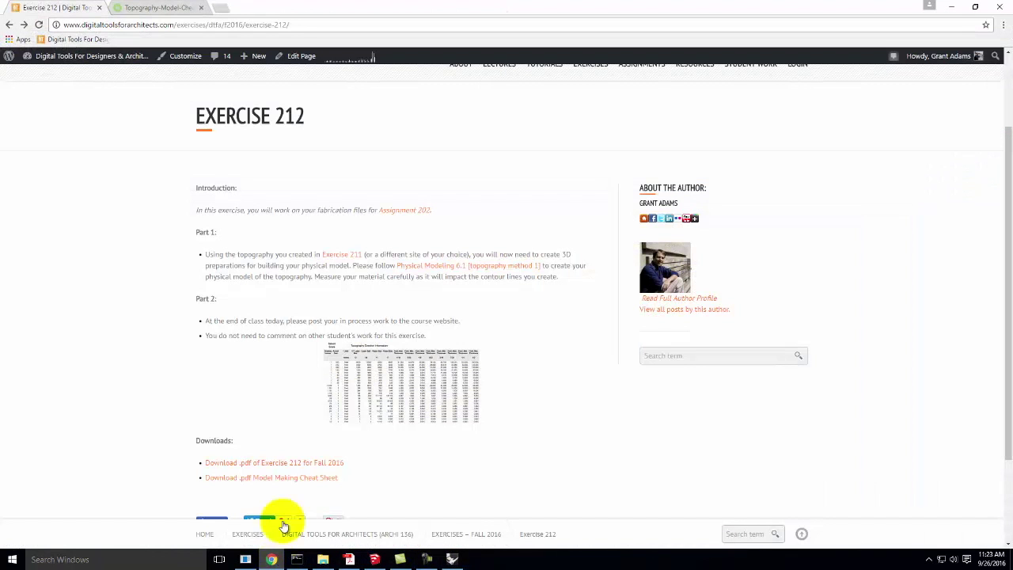
pyautogui.click(395, 368)
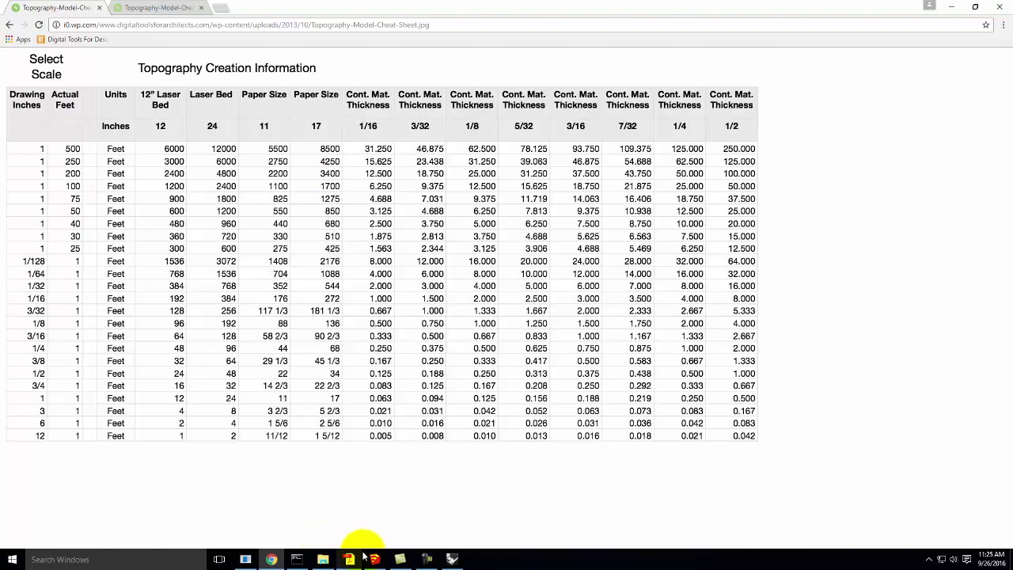
# Switch back to Rhino, restore the four-viewport layout, and draw a 3400' by 2200' rectangle in the Top view beginning beside the terrain
pyautogui.moveTo(453, 559)
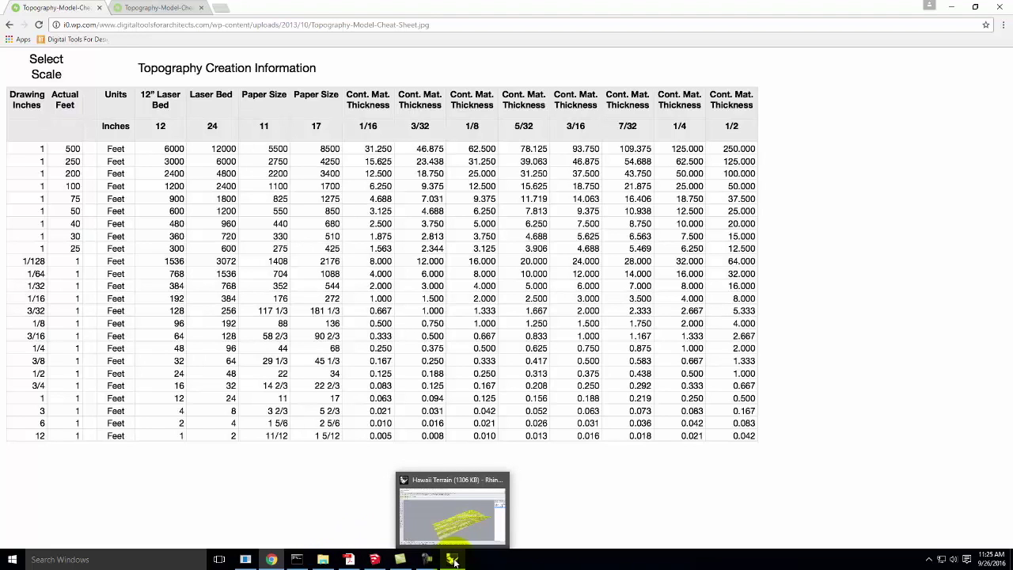
pyautogui.click(453, 559)
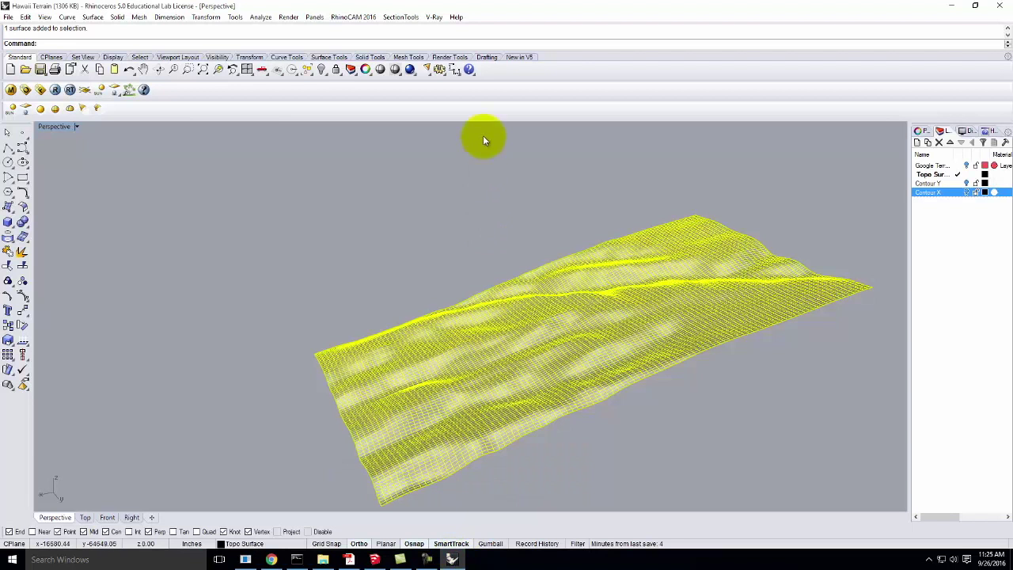
pyautogui.doubleClick(52, 127)
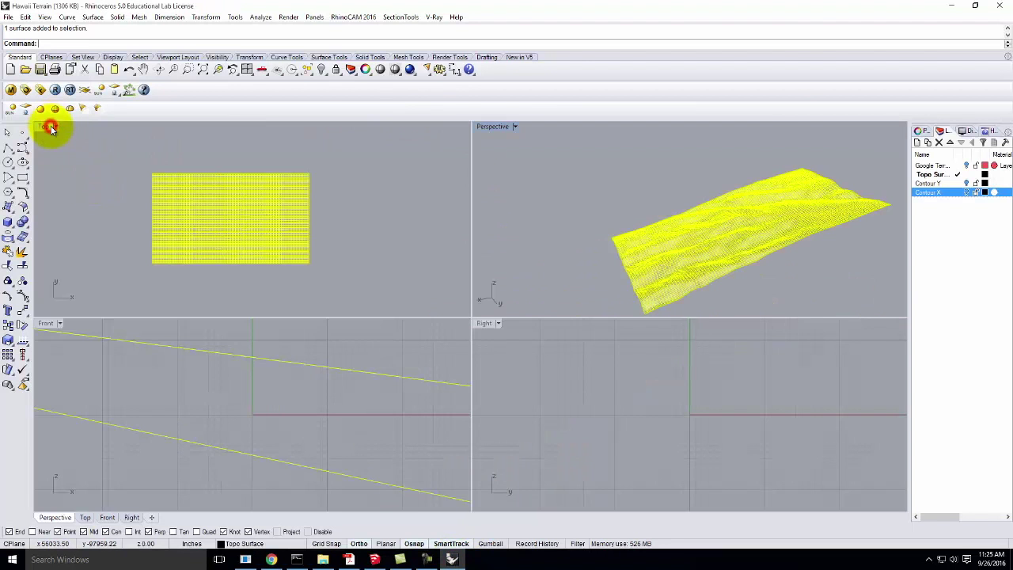
pyautogui.click(97, 175)
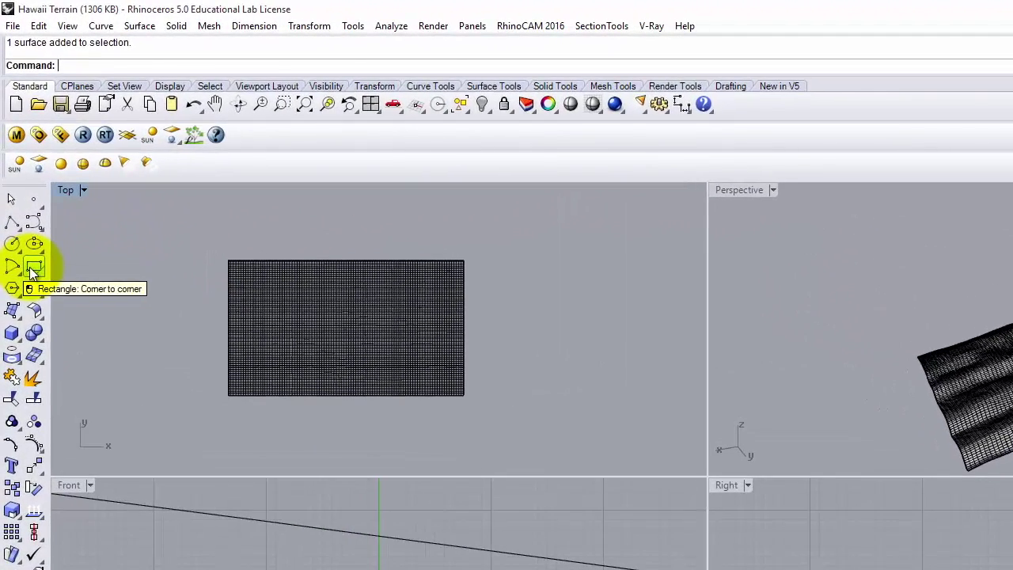
pyautogui.click(33, 268)
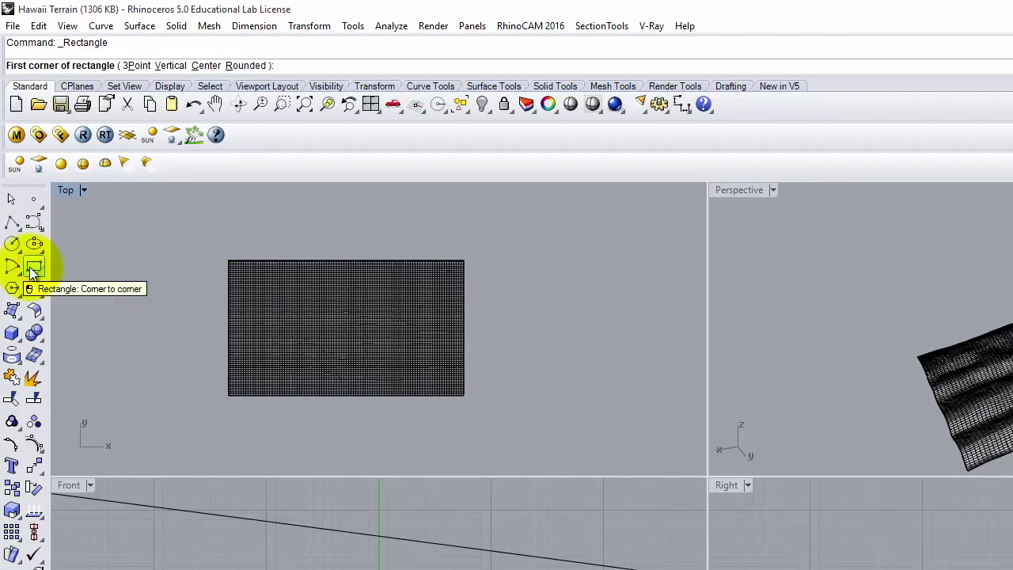
pyautogui.click(151, 366)
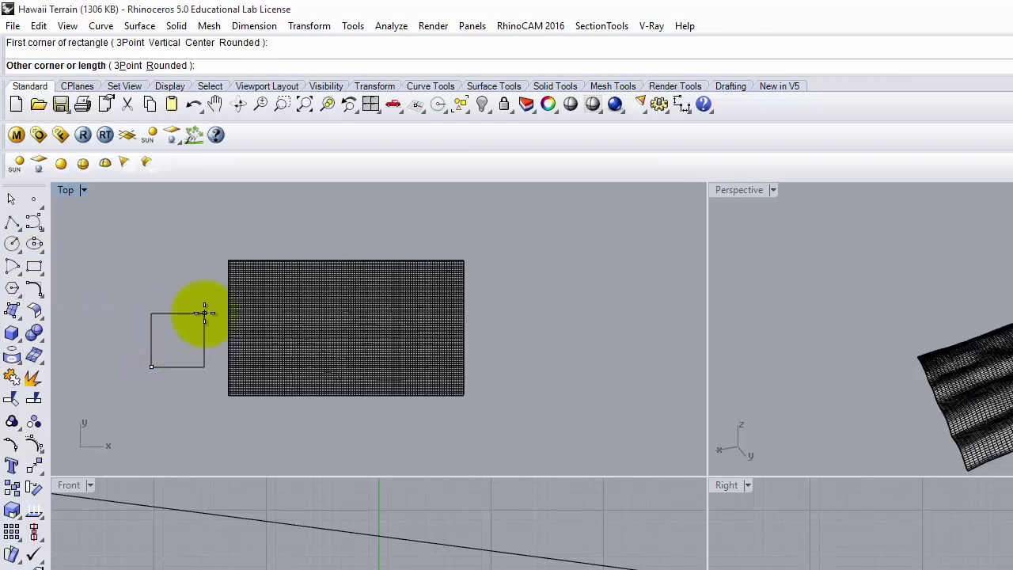
pyautogui.write("@3400',2200'")
pyautogui.press('Return')
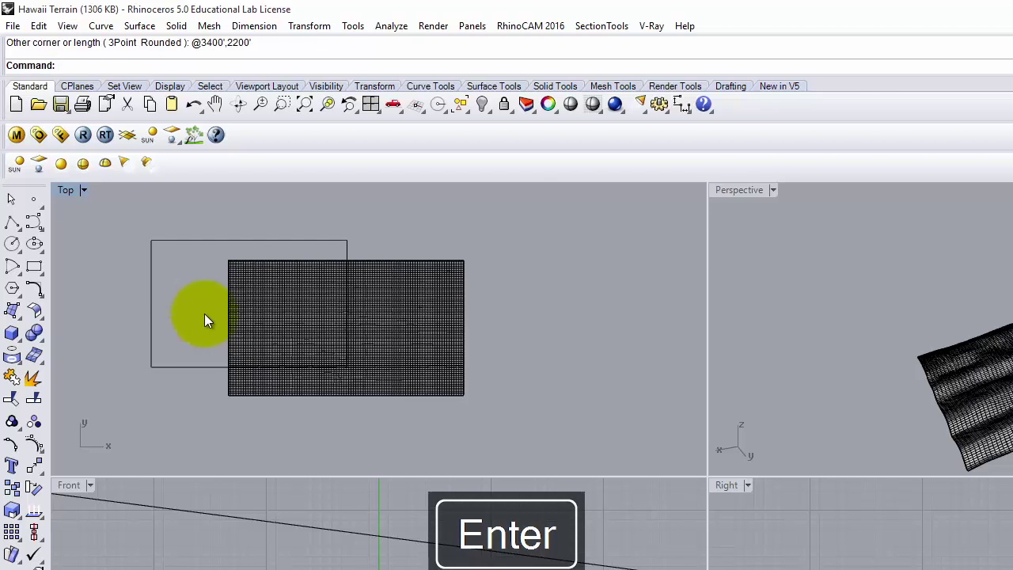
# Move the 3400' by 2200' rectangle in the Top view so it lies within the terrain surface's outline
pyautogui.click(190, 368)
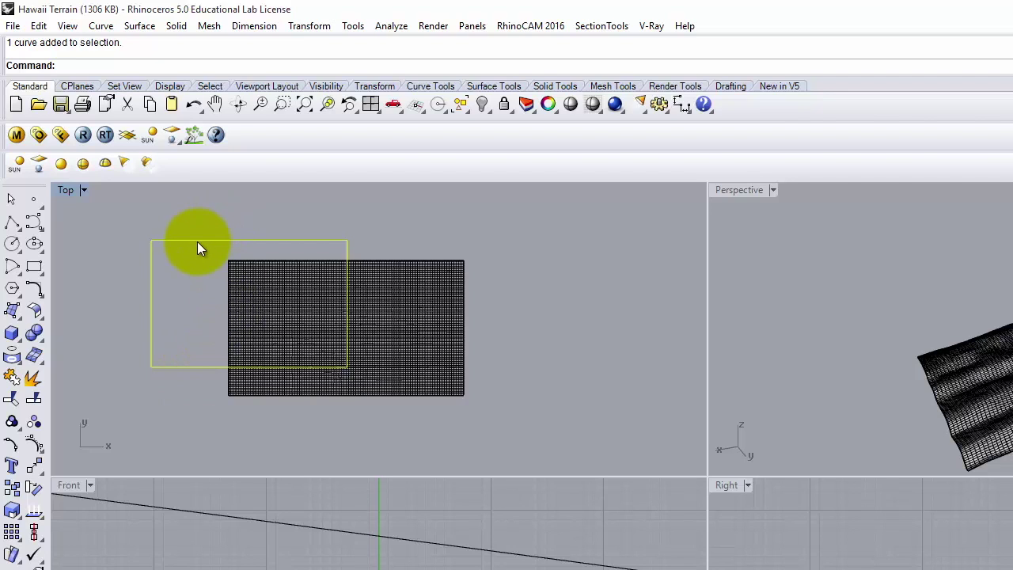
pyautogui.moveTo(198, 248); pyautogui.dragTo(187, 385)
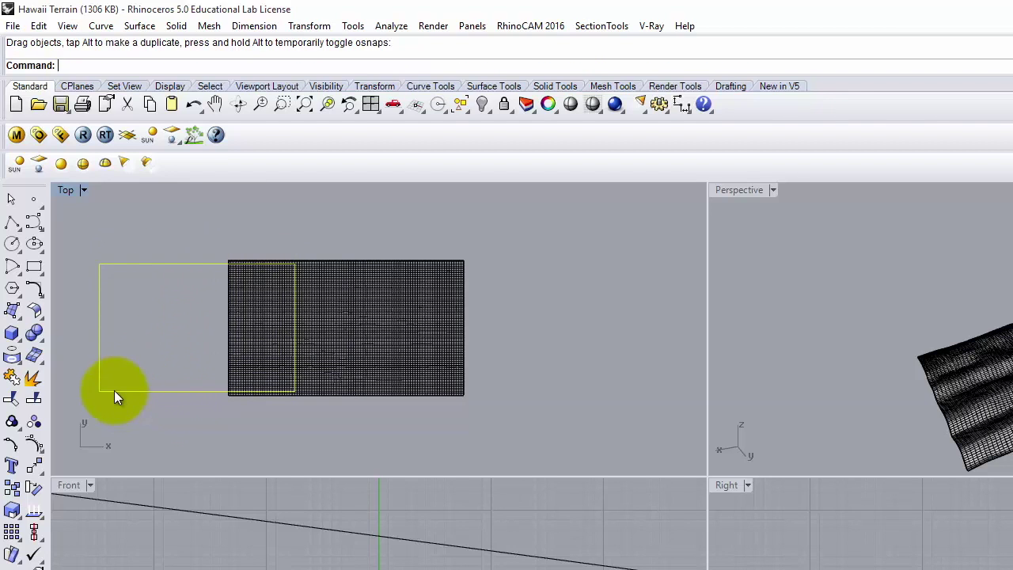
pyautogui.press('Return')
pyautogui.write('Mo')
pyautogui.press('Return')
pyautogui.click(147, 434)
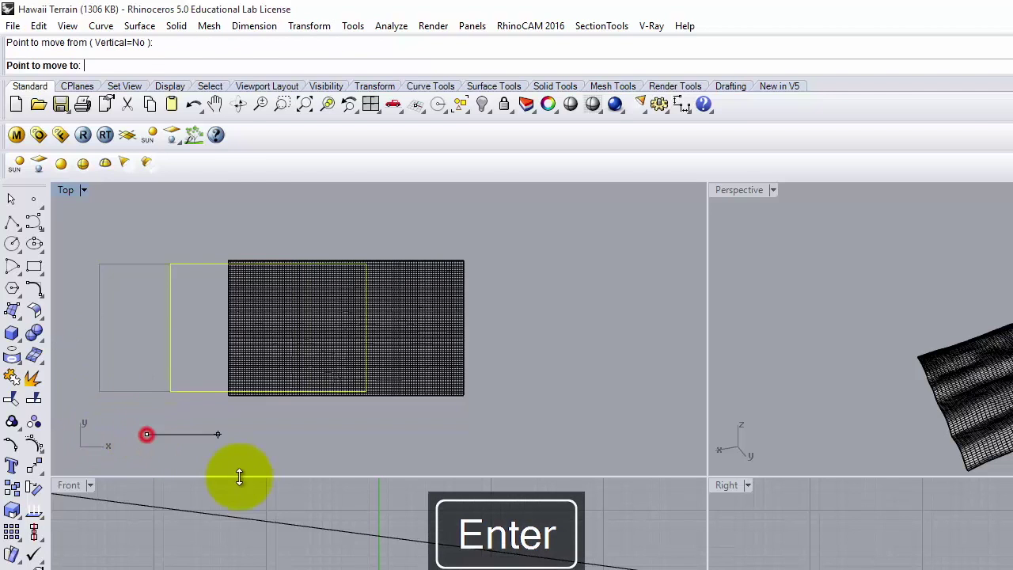
pyautogui.click(306, 453)
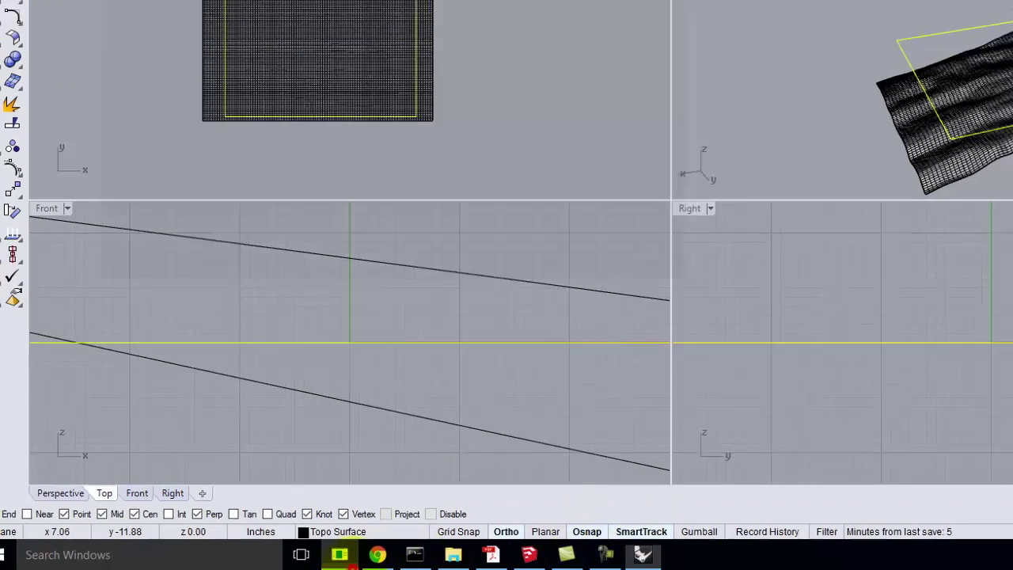
# Switch to Chrome to check the cheat sheet's scale and paper sizes again, and switch back to Rhino to view the rectangle and terrain
pyautogui.click(384, 554)
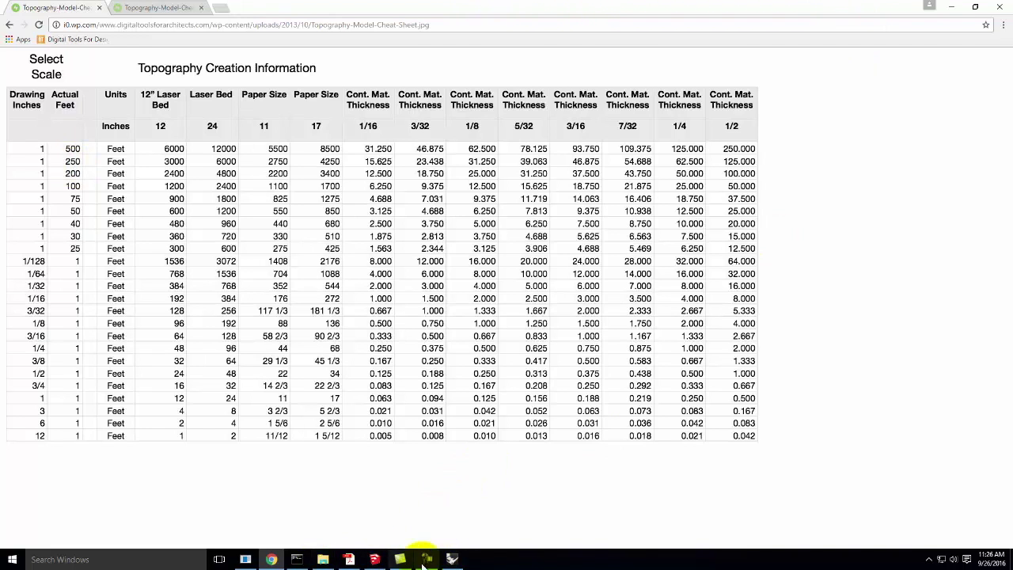
pyautogui.click(451, 559)
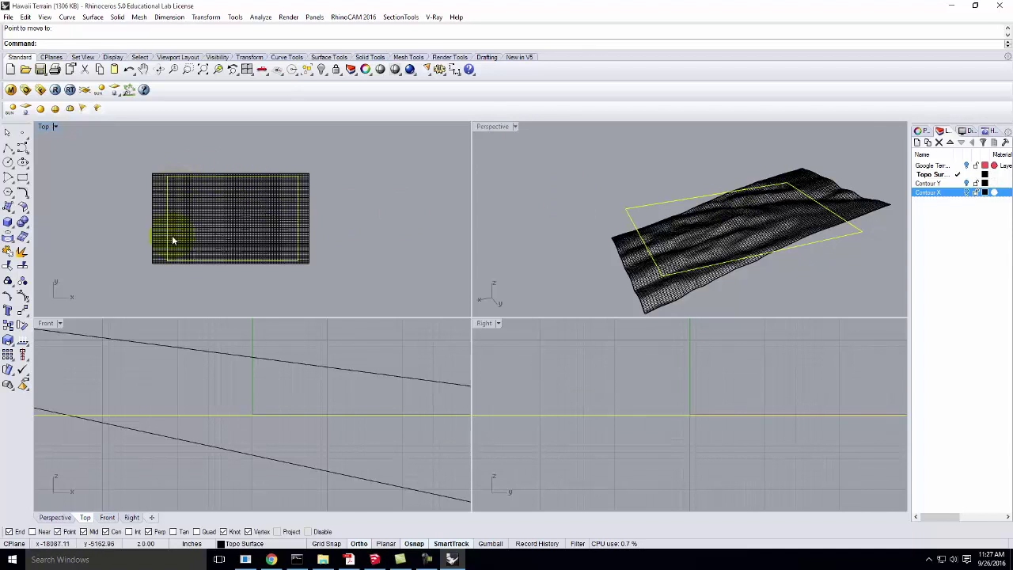
pyautogui.moveTo(846, 251); pyautogui.dragTo(805, 243, button='right')
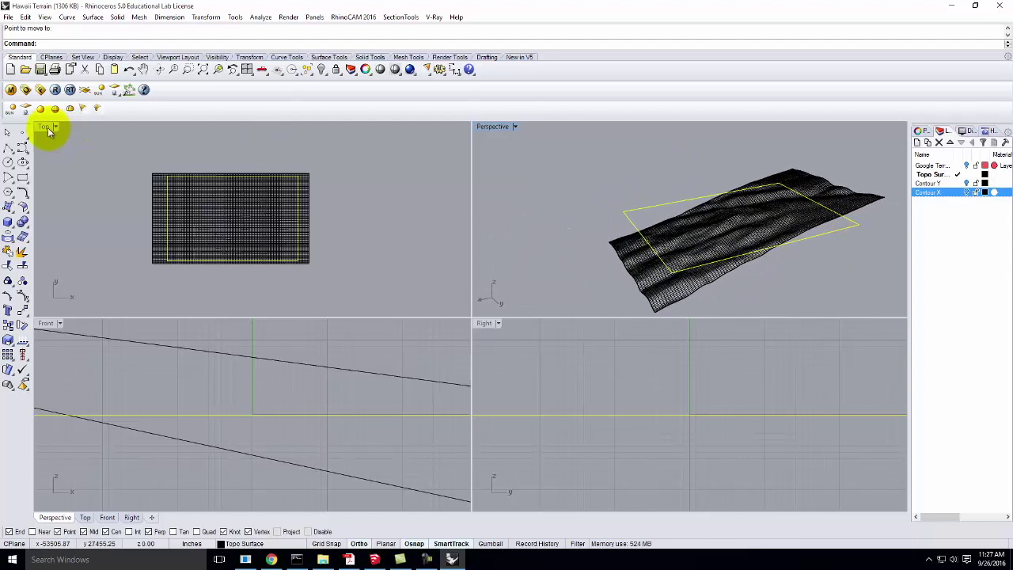
# Project the 3400' by 2200' rectangle onto the terrain surface from the Top view
pyautogui.click(44, 129)
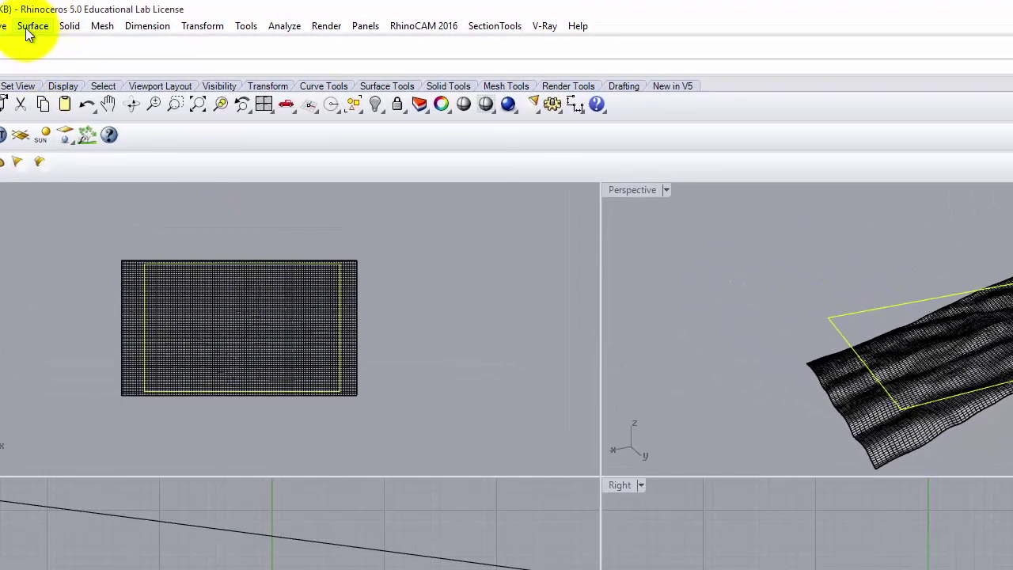
pyautogui.click(3, 25)
pyautogui.moveTo(38, 529)
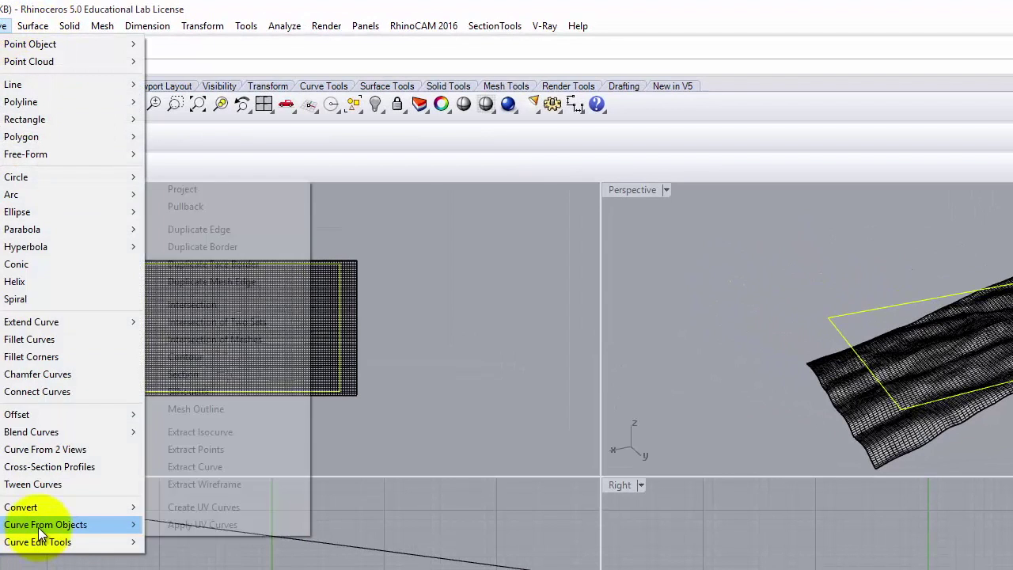
pyautogui.click(200, 188)
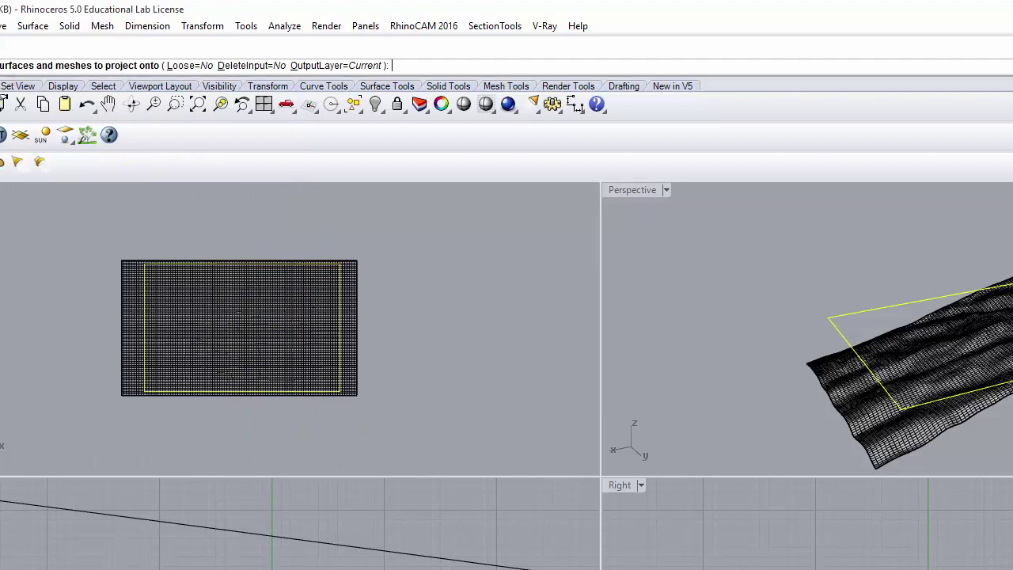
pyautogui.click(280, 324)
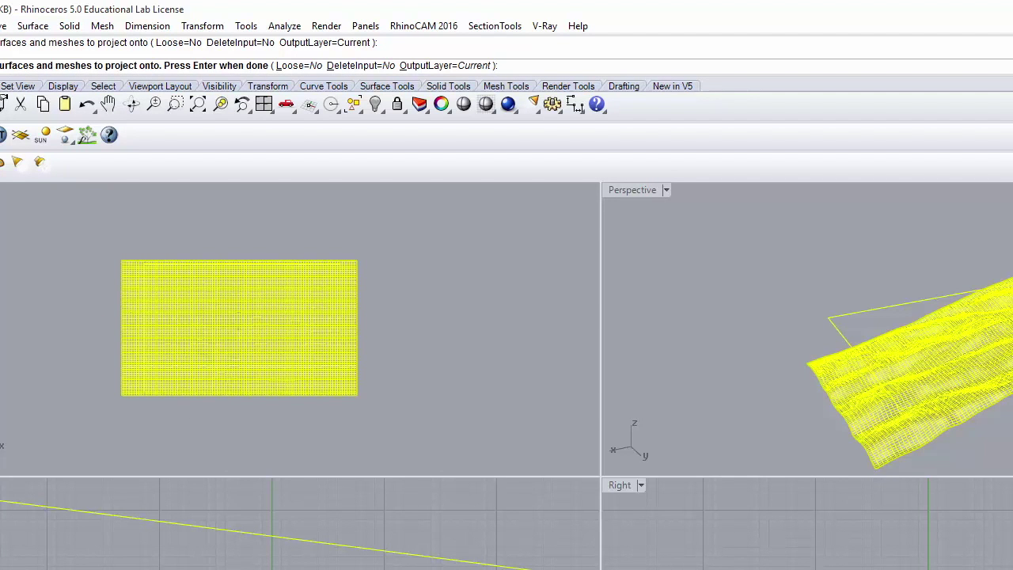
pyautogui.press('Return')
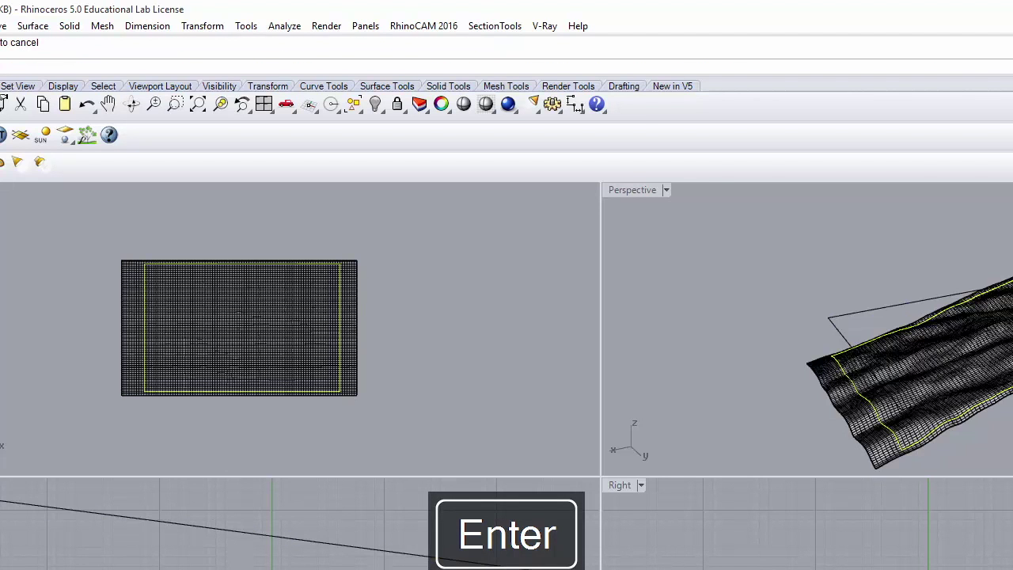
# Trim away the terrain outside the projected outline in the maximized Perspective view and delete the original flat rectangle
pyautogui.click(627, 189)
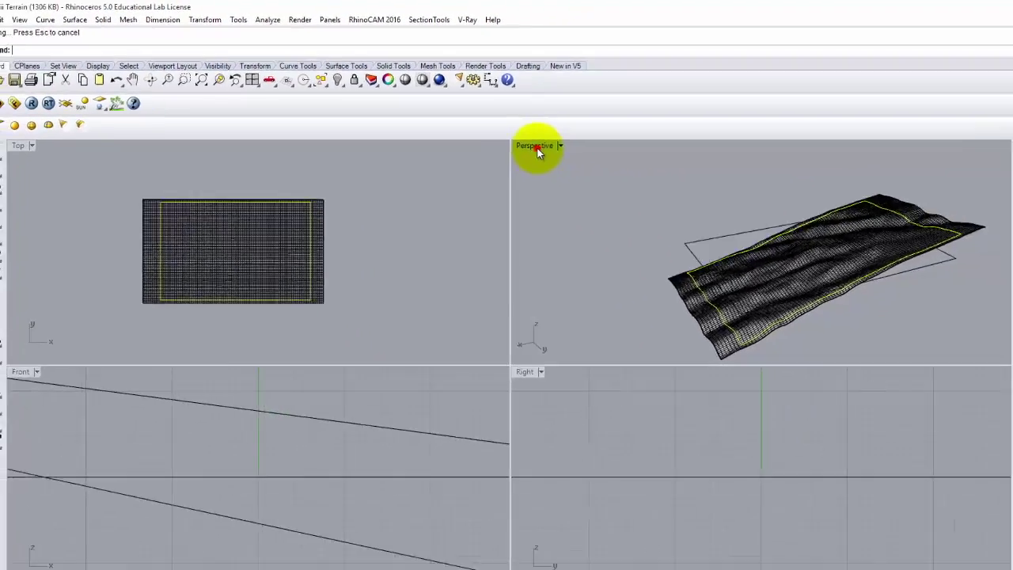
pyautogui.doubleClick(609, 181)
pyautogui.moveTo(593, 520); pyautogui.dragTo(822, 458, button='right')
pyautogui.moveTo(645, 324); pyautogui.dragTo(678, 389, button='right')
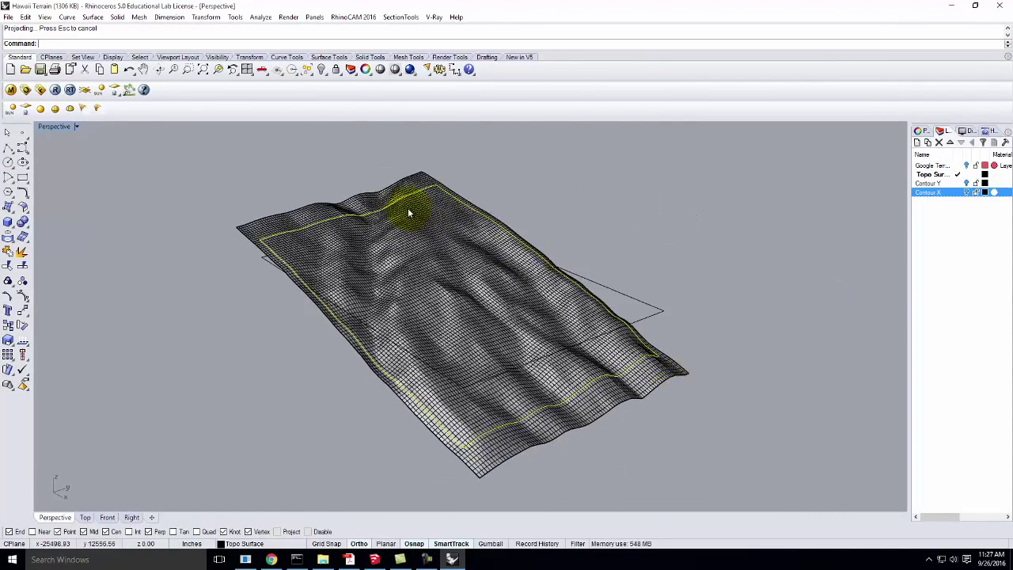
pyautogui.press('Return')
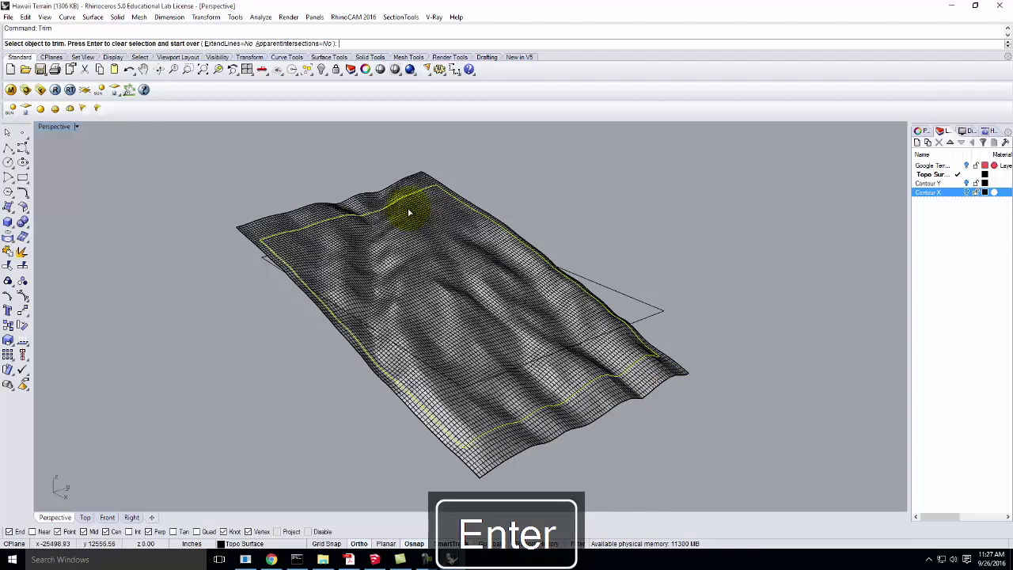
pyautogui.click(359, 204)
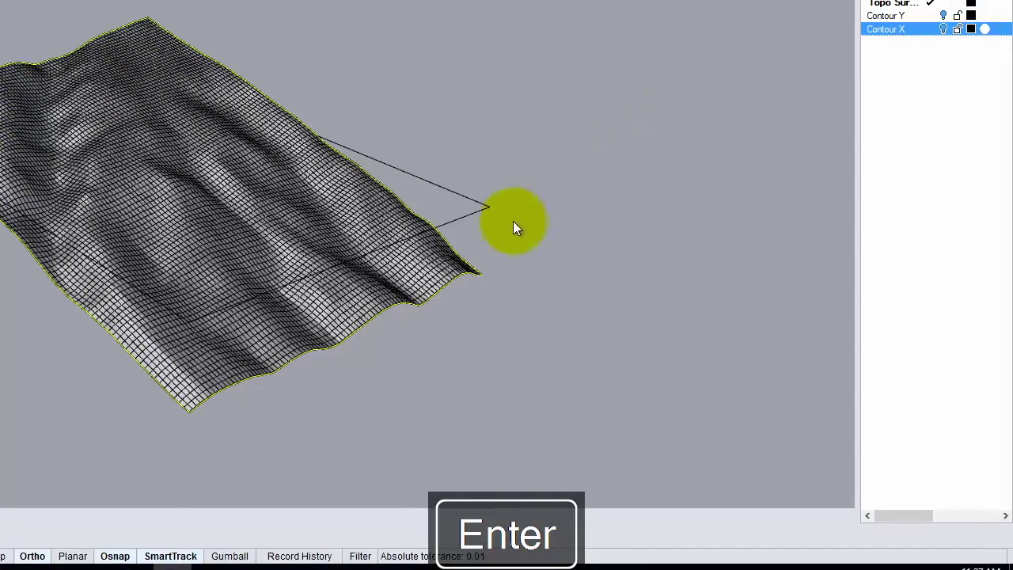
pyautogui.click(491, 213)
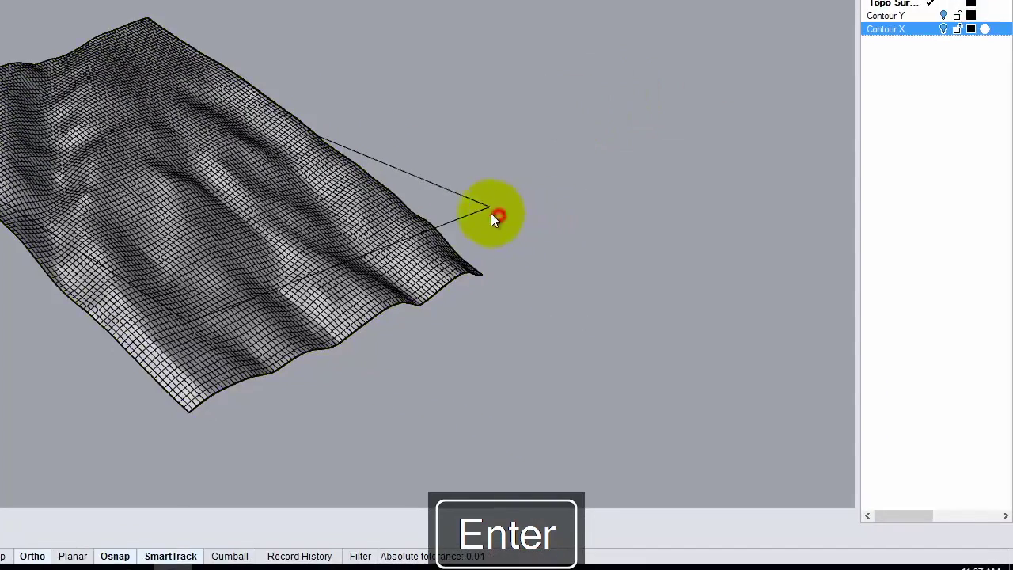
pyautogui.press('Delete')
# Switch to Chrome to look up the contour spacing for 5/32 inch material at 1 inch to 200 feet, and return to Rhino
pyautogui.moveTo(488, 211); pyautogui.dragTo(582, 281, button='right')
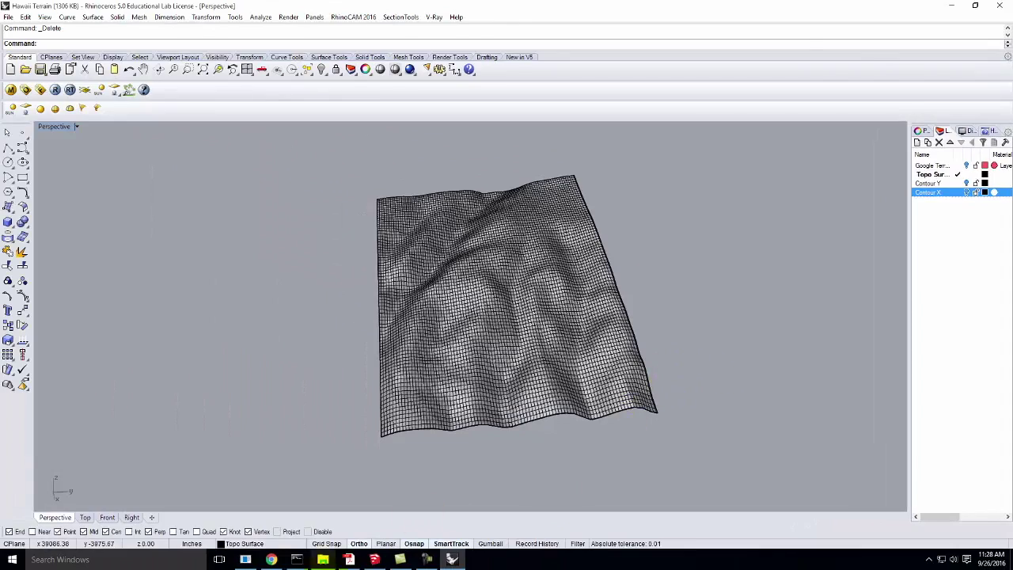
pyautogui.click(272, 560)
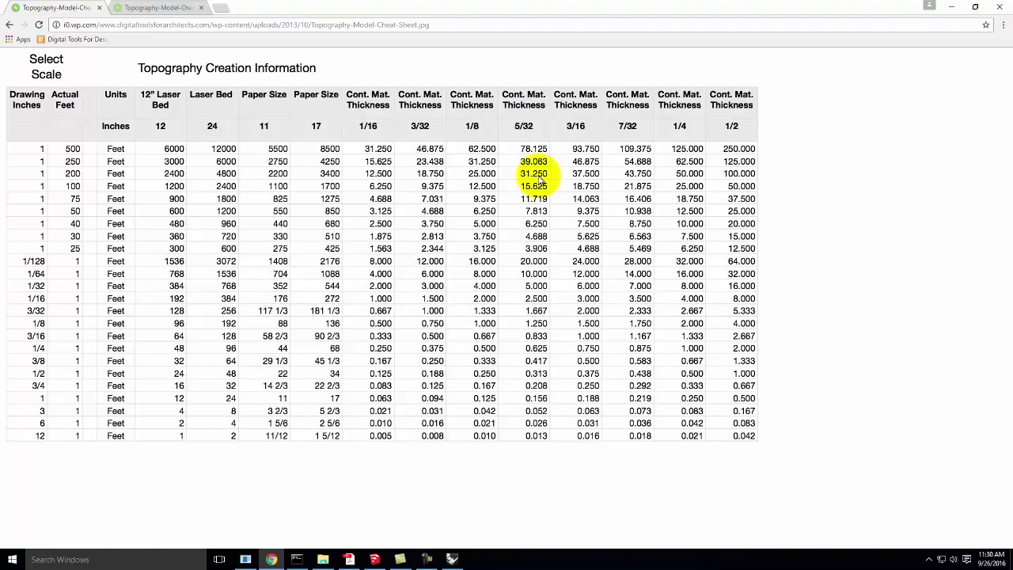
pyautogui.click(951, 7)
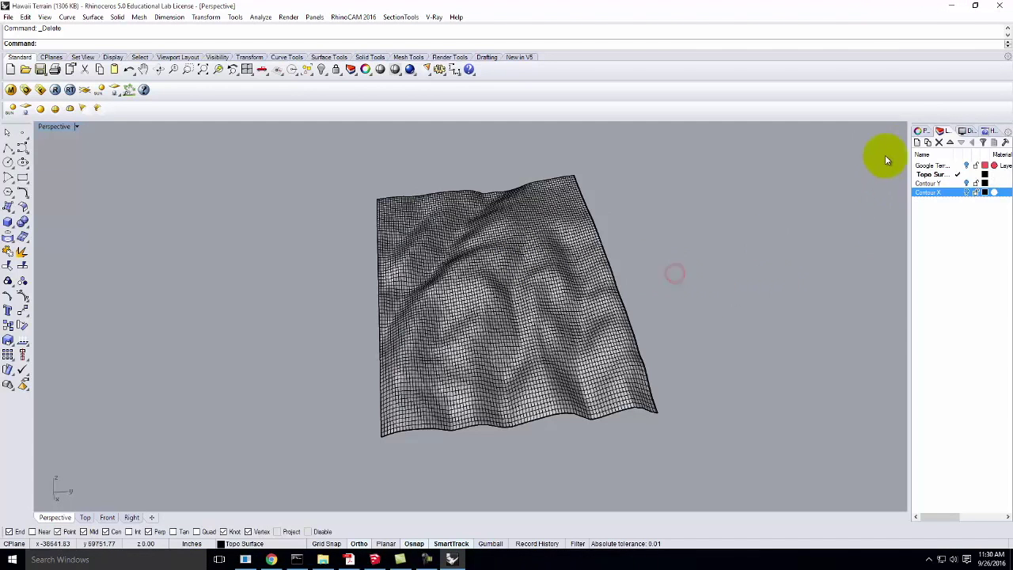
# Create a layer named Contours and make it the current layer
pyautogui.click(917, 142)
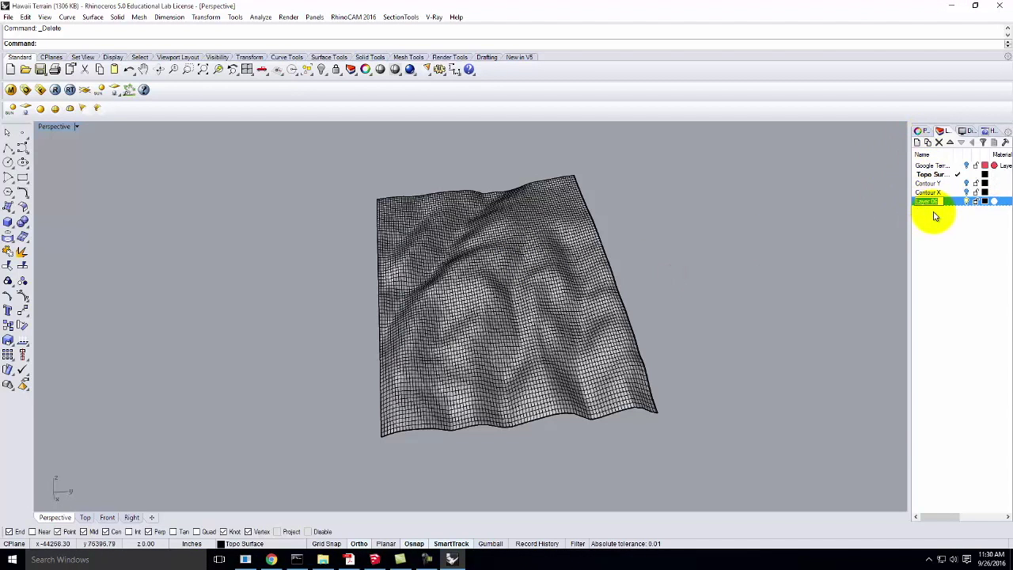
pyautogui.write('Contours')
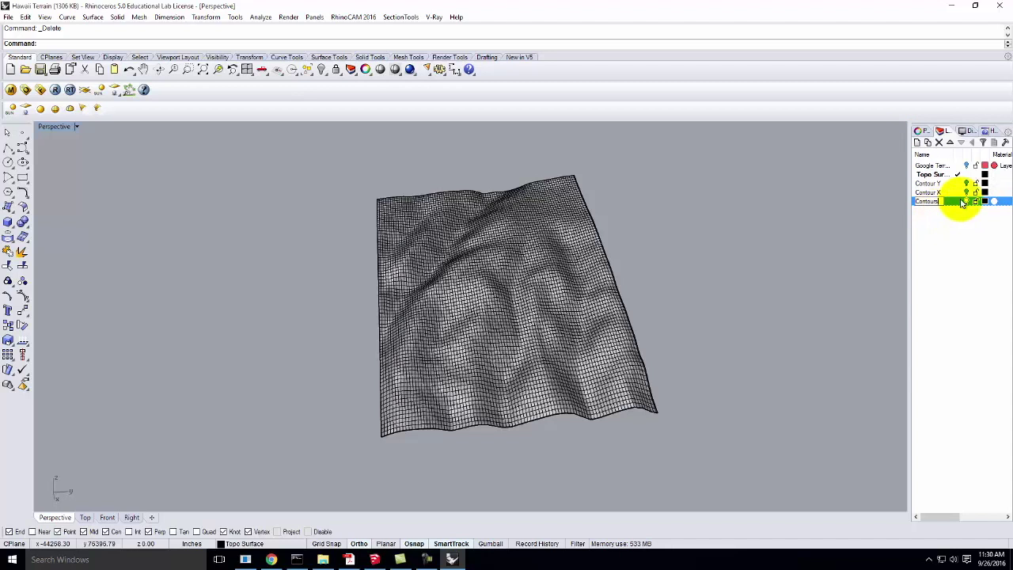
pyautogui.click(957, 201)
# Contour the trimmed terrain surface vertically from its lowest near corner at a spacing of 31.250 feet, setting the direction in the Front view
pyautogui.click(490, 372)
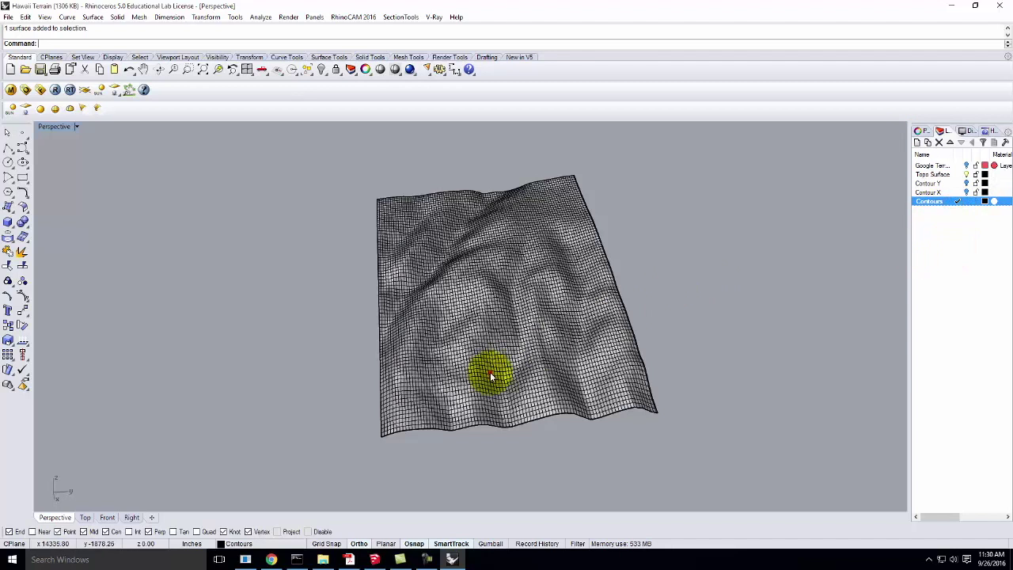
pyautogui.write('Contour')
pyautogui.press('Return')
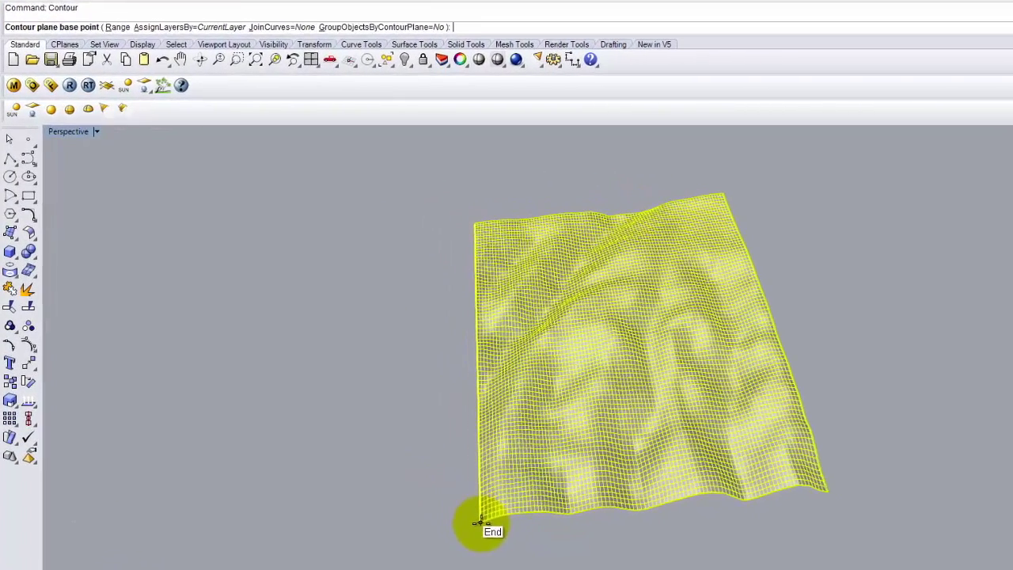
pyautogui.click(383, 435)
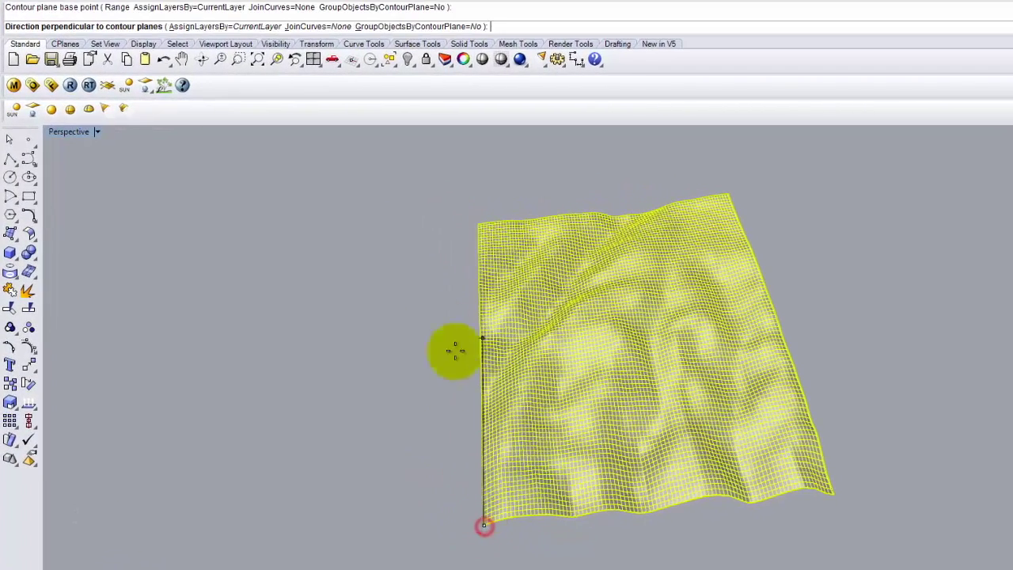
pyautogui.doubleClick(69, 132)
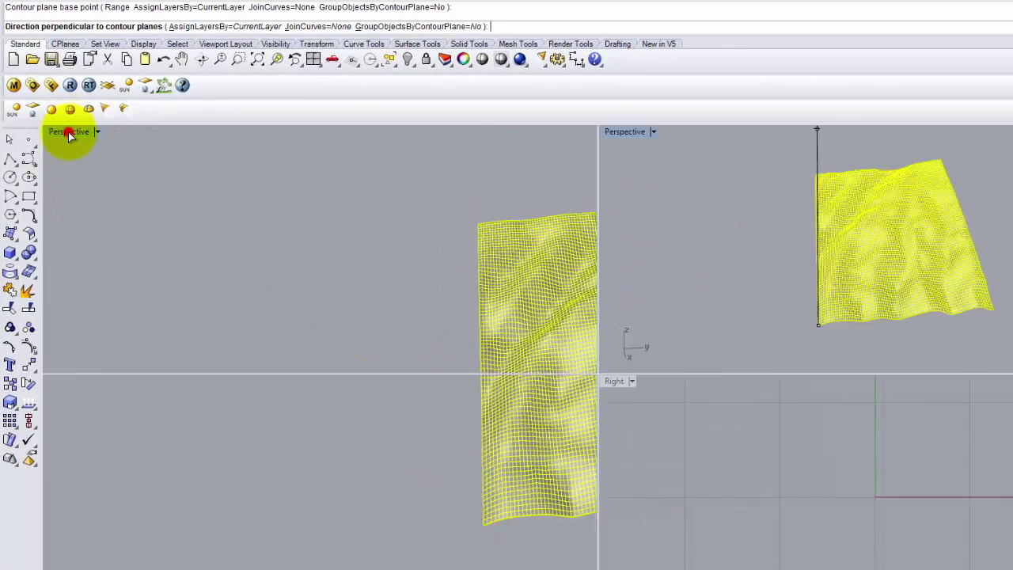
pyautogui.scroll(-10, 455, 541)
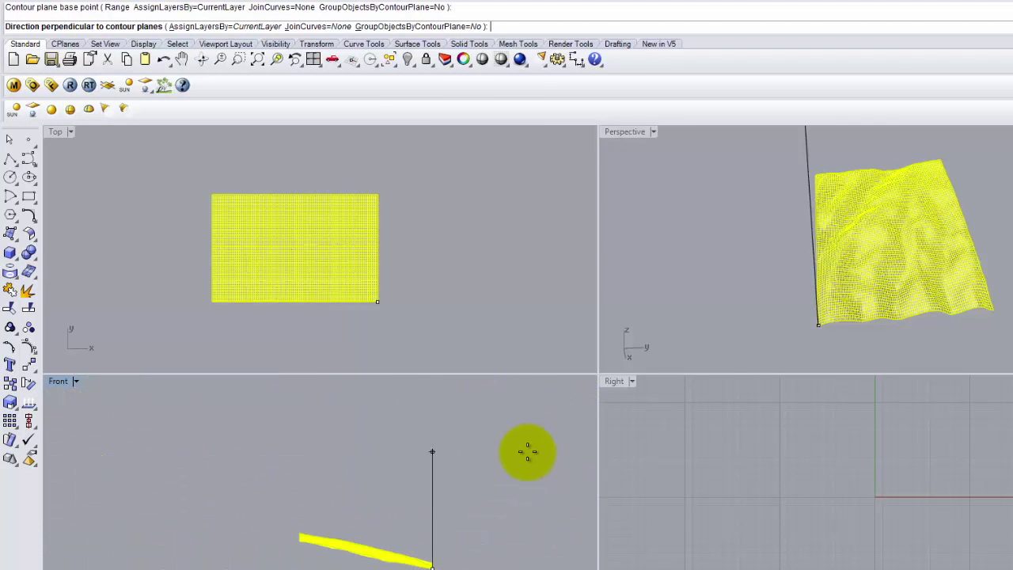
pyautogui.click(517, 464)
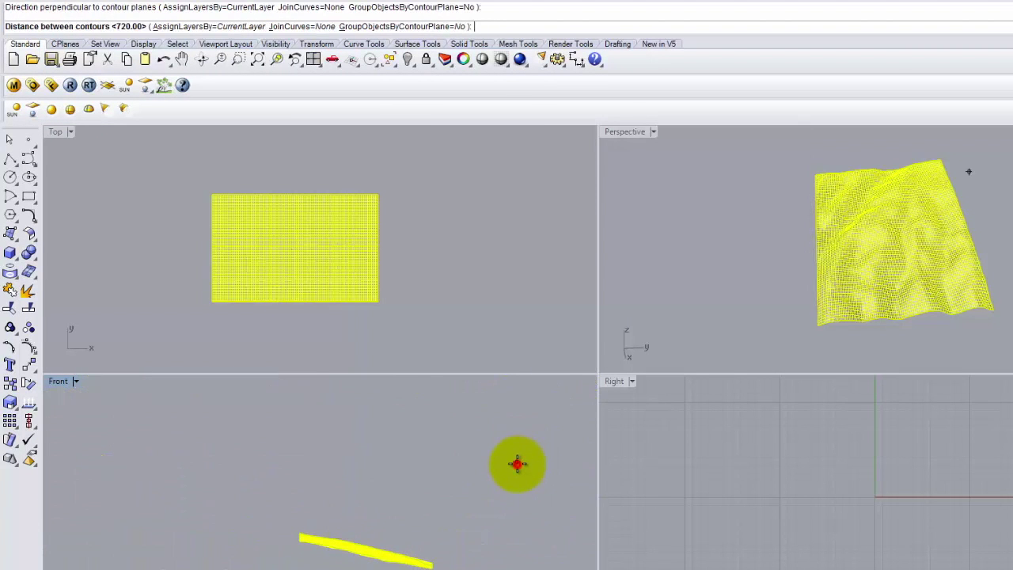
pyautogui.write('31.250')
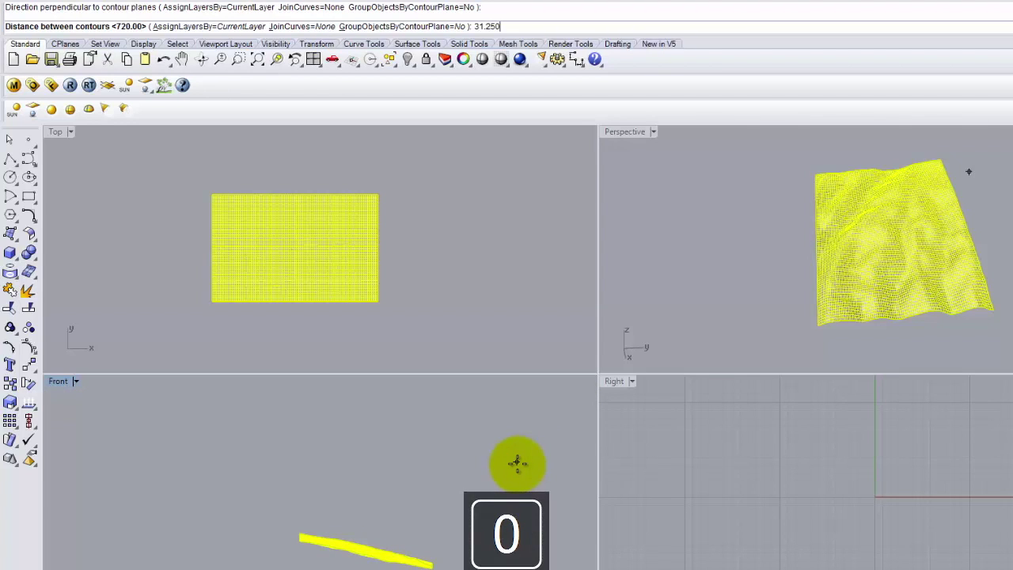
pyautogui.press('Return')
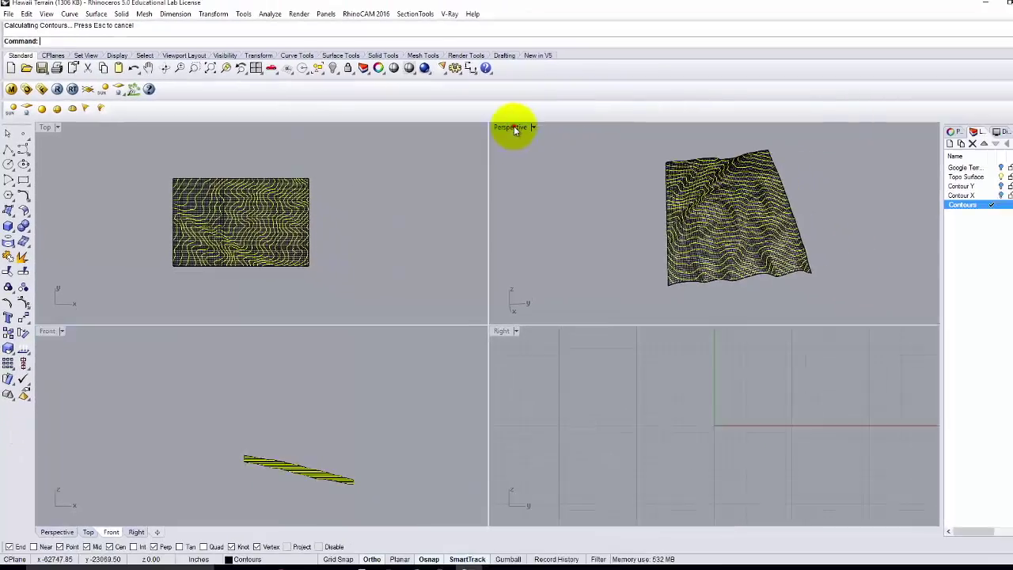
# Examine the contour lines on the terrain surface from several angles in the maximized Perspective view
pyautogui.doubleClick(515, 130)
pyautogui.moveTo(617, 265); pyautogui.dragTo(470, 346, button='right')
pyautogui.scroll(5, 460, 365)
pyautogui.moveTo(452, 389); pyautogui.dragTo(417, 375, button='right')
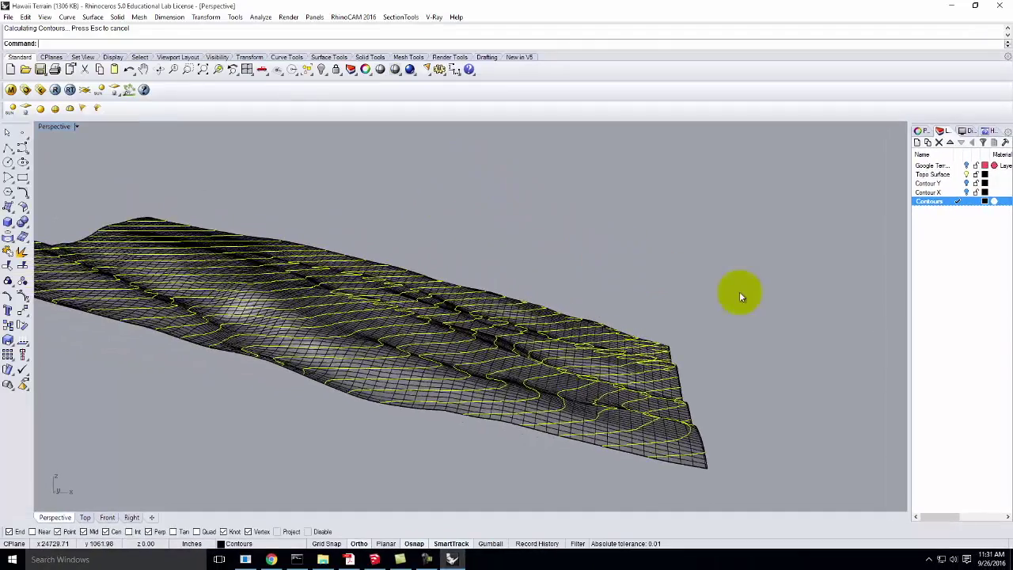
pyautogui.moveTo(602, 179); pyautogui.dragTo(512, 171, button='right')
pyautogui.moveTo(678, 287); pyautogui.dragTo(655, 340, button='right')
pyautogui.moveTo(523, 296); pyautogui.dragTo(475, 285, button='right')
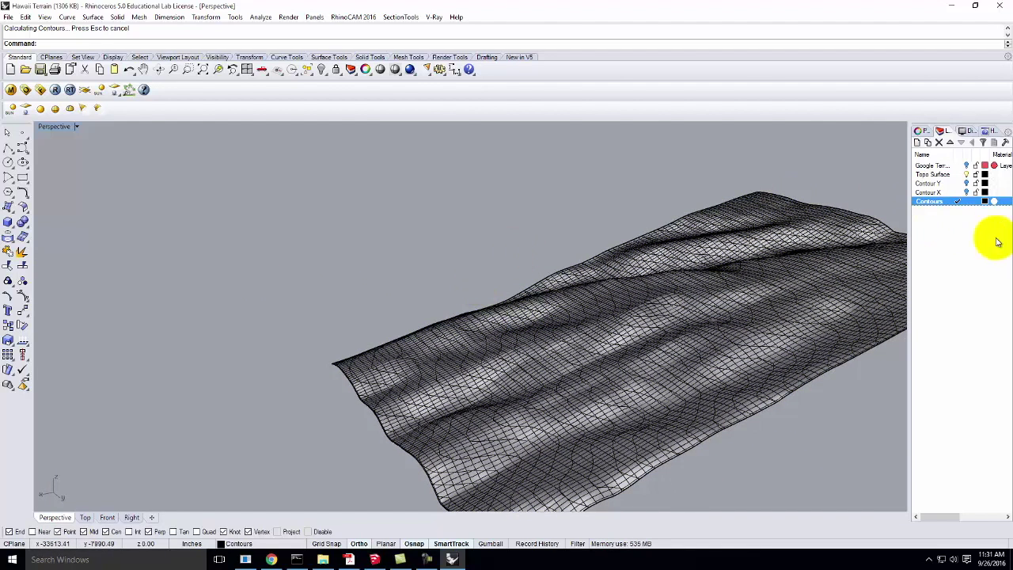
# Hide the Topo Surface layer and inspect the bare contour lines from several angles
pyautogui.click(966, 175)
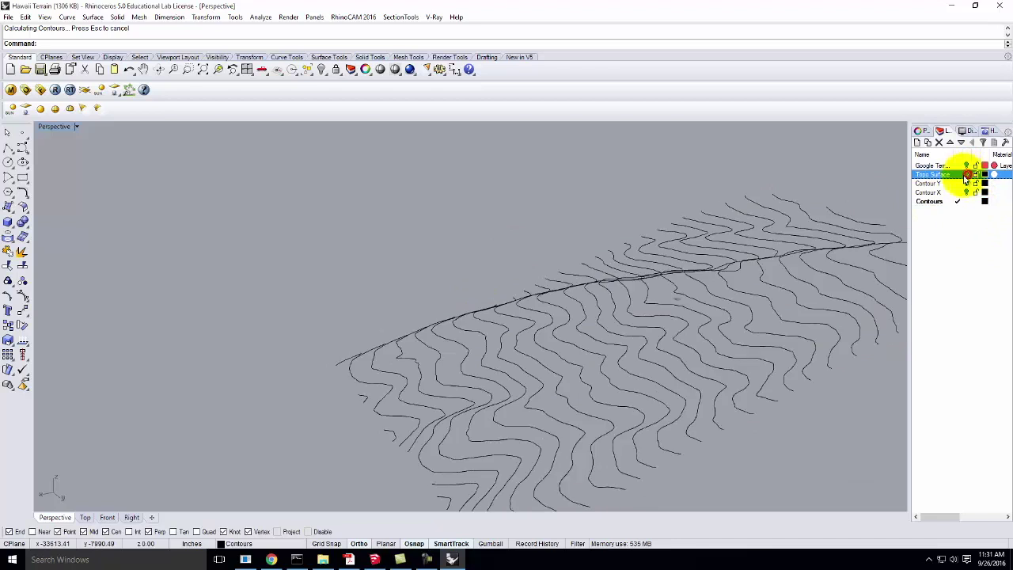
pyautogui.moveTo(407, 287); pyautogui.dragTo(414, 317, button='right')
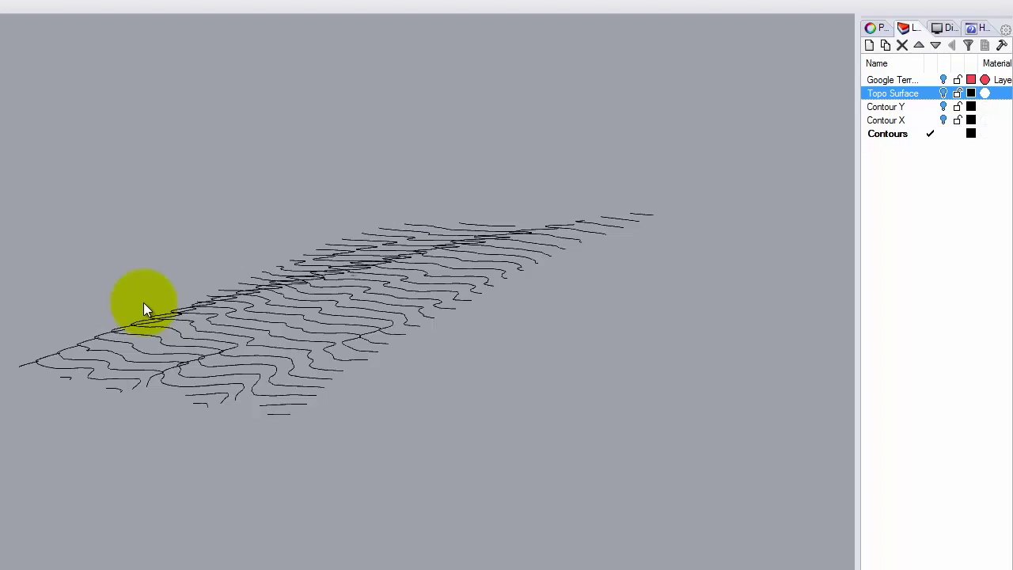
pyautogui.moveTo(303, 282); pyautogui.dragTo(83, 304, button='right')
pyautogui.moveTo(15, 476); pyautogui.dragTo(446, 503, button='right')
pyautogui.keyDown('shift'); pyautogui.moveTo(221, 495); pyautogui.dragTo(266, 478, button='right'); pyautogui.keyUp('shift')
pyautogui.moveTo(156, 502); pyautogui.dragTo(168, 506, button='right')
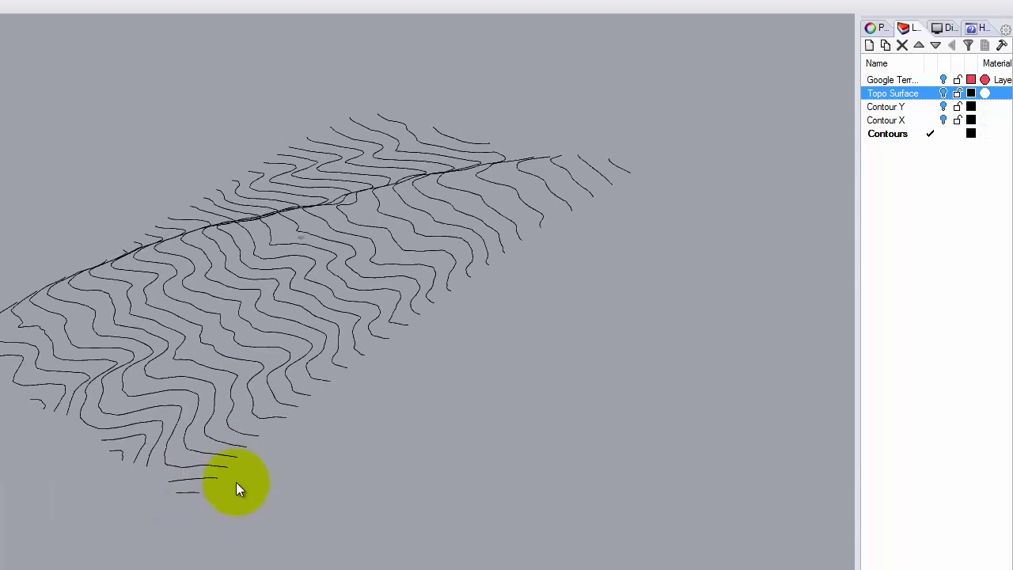
# Create a layer named Side 1 and make it the current layer
pyautogui.click(870, 46)
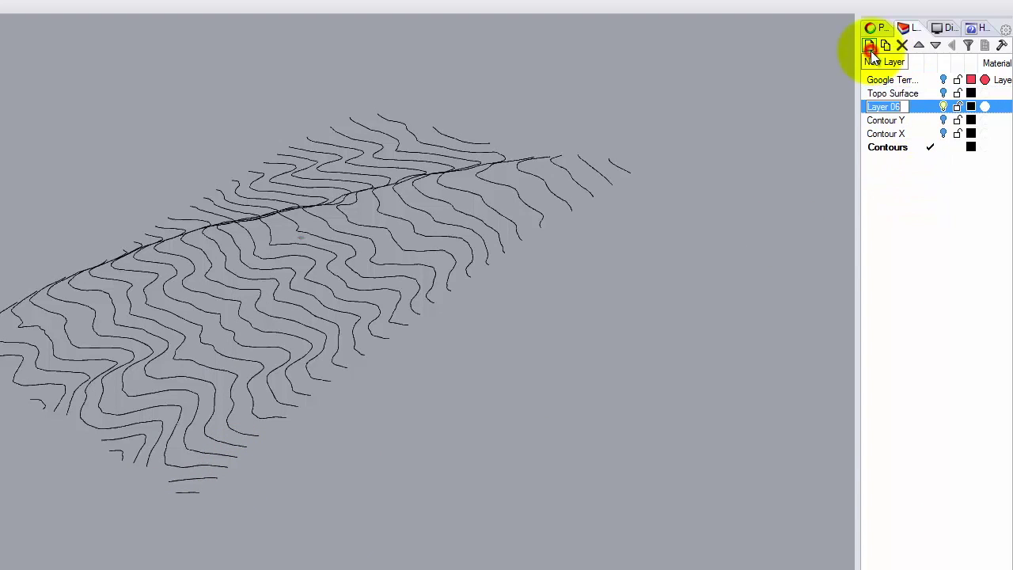
pyautogui.write('Side 1')
pyautogui.press('Return')
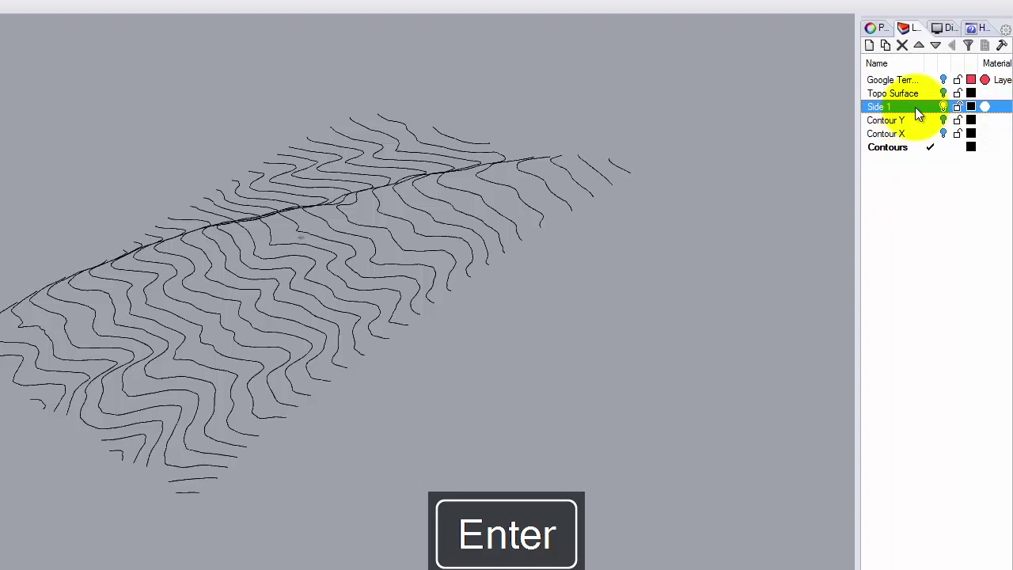
pyautogui.doubleClick(907, 107)
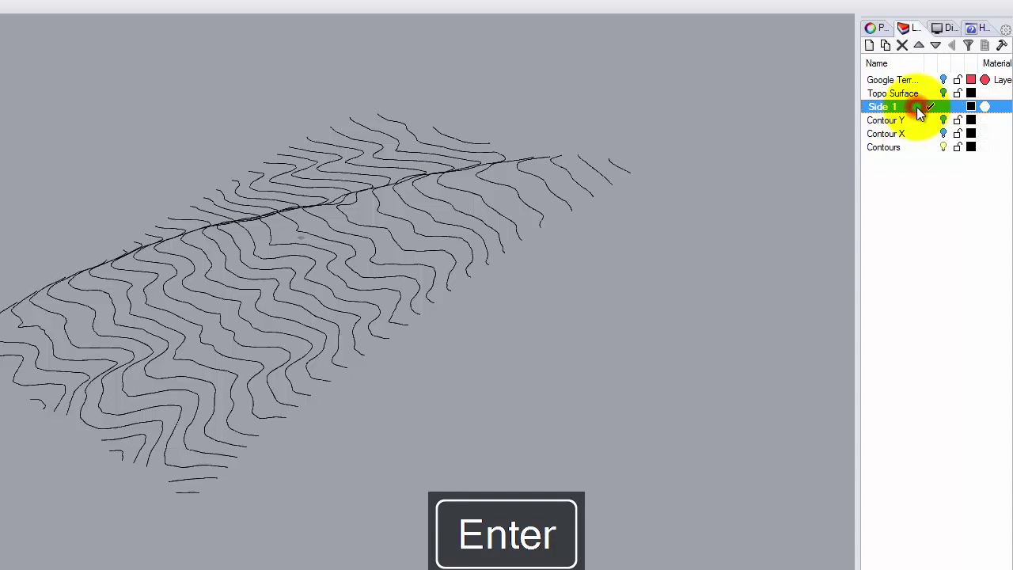
# Set the Side 1 layer's color to red
pyautogui.click(971, 107)
pyautogui.click(119, 178)
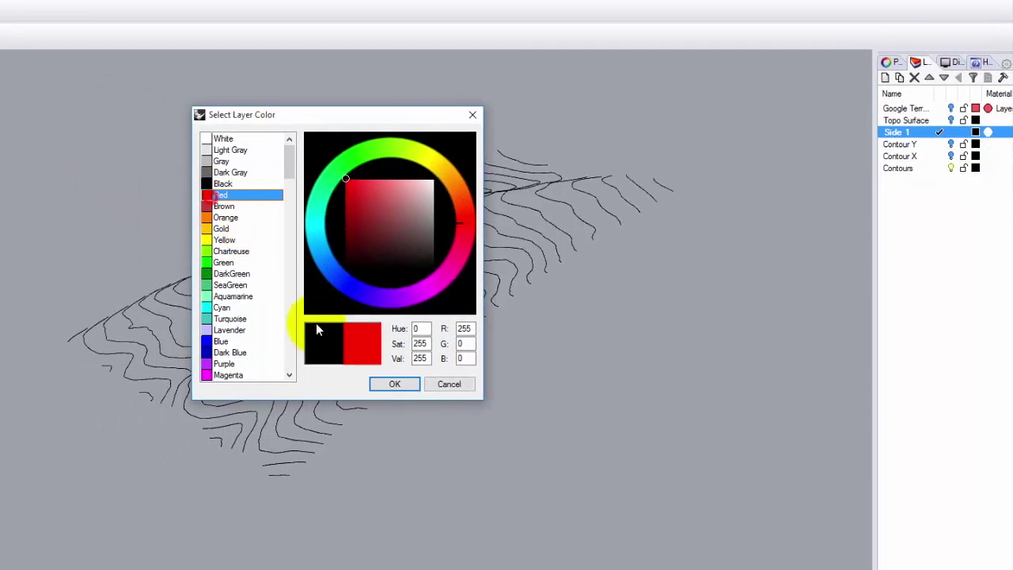
pyautogui.click(394, 384)
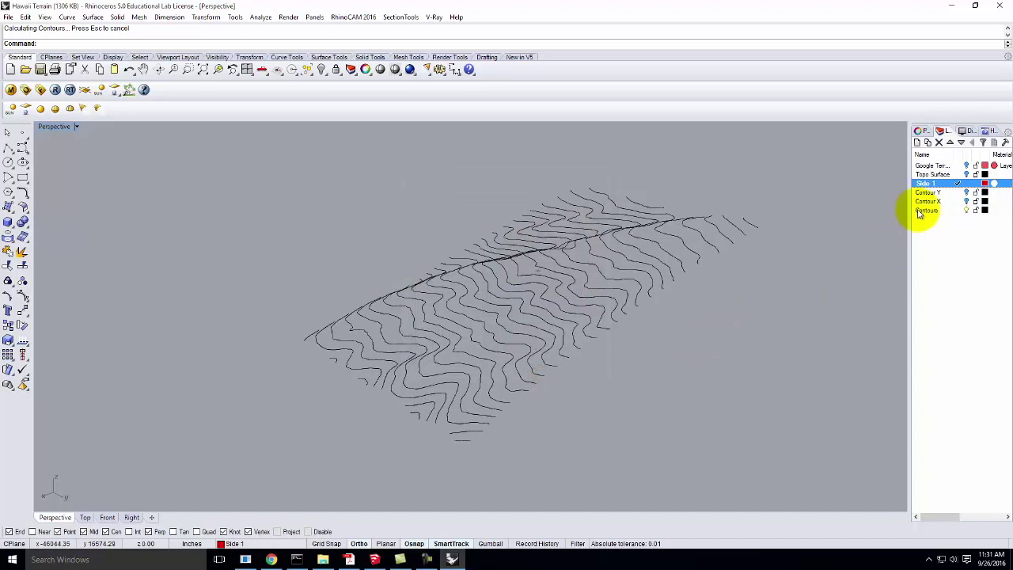
# Place single points on the ends of the first ten contour lines along the terrain's long near edge, starting at the lowest corner
pyautogui.moveTo(776, 283); pyautogui.dragTo(567, 373, button='right')
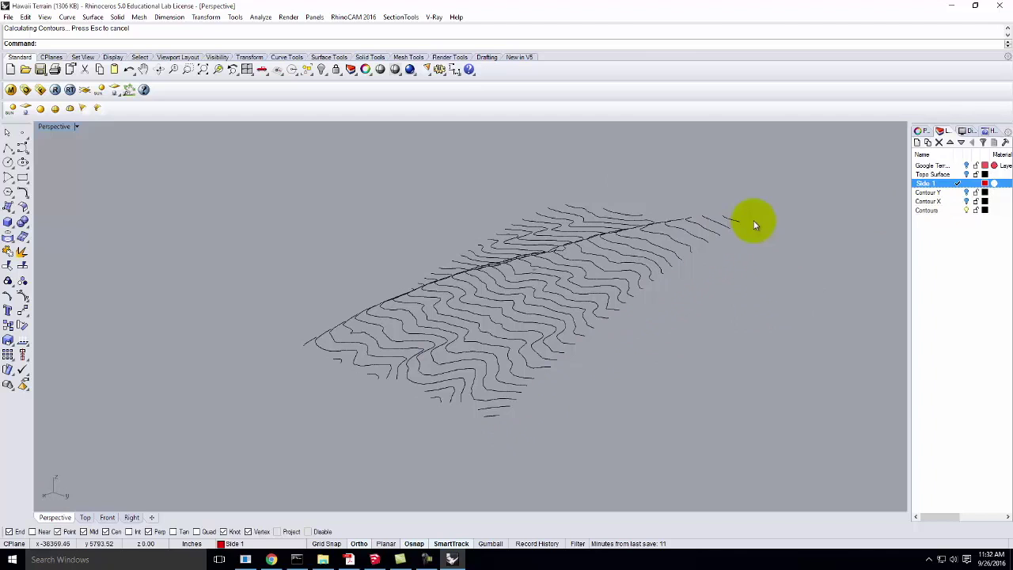
pyautogui.click(23, 135)
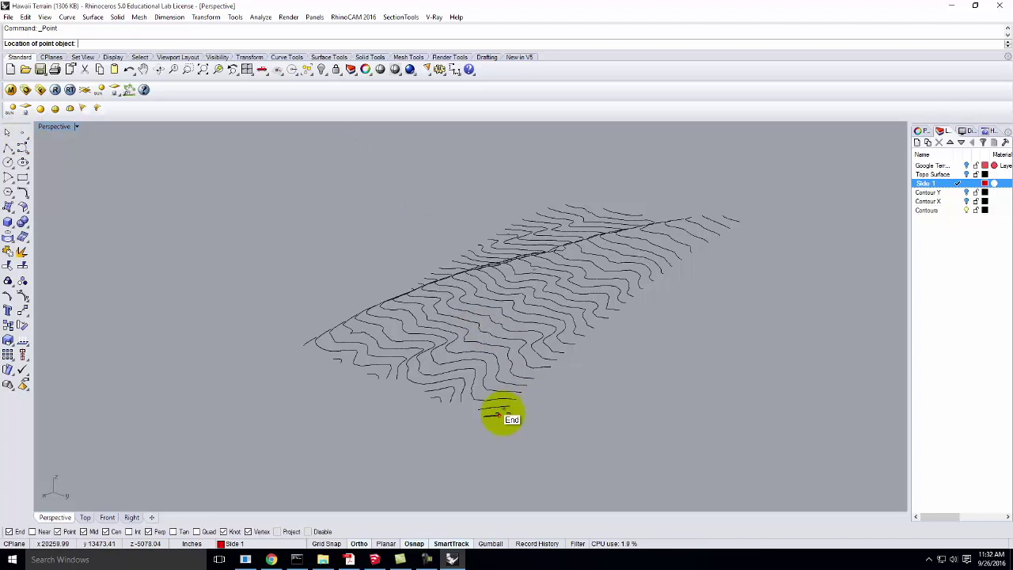
pyautogui.click(505, 414)
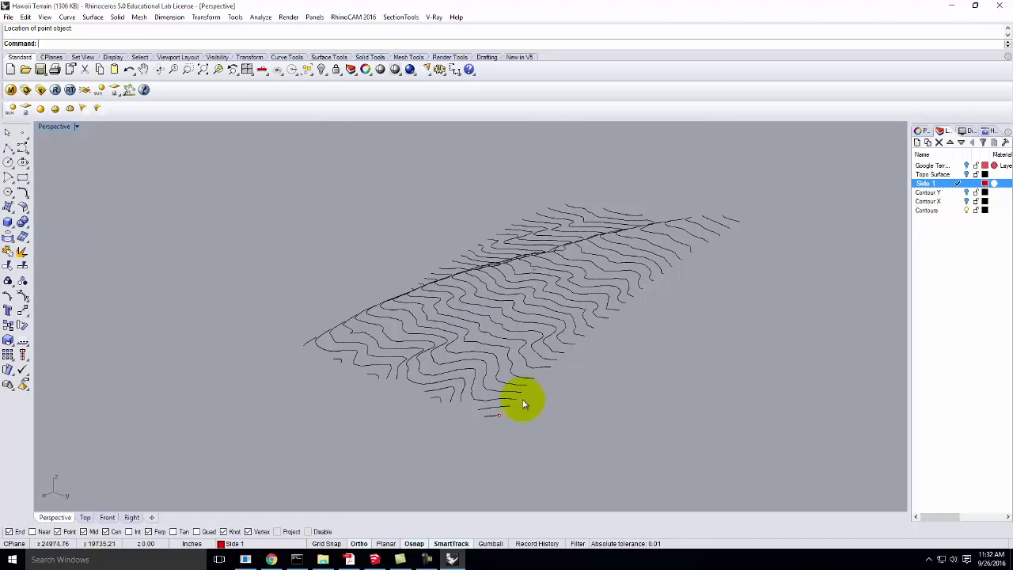
pyautogui.scroll(5, 522, 404)
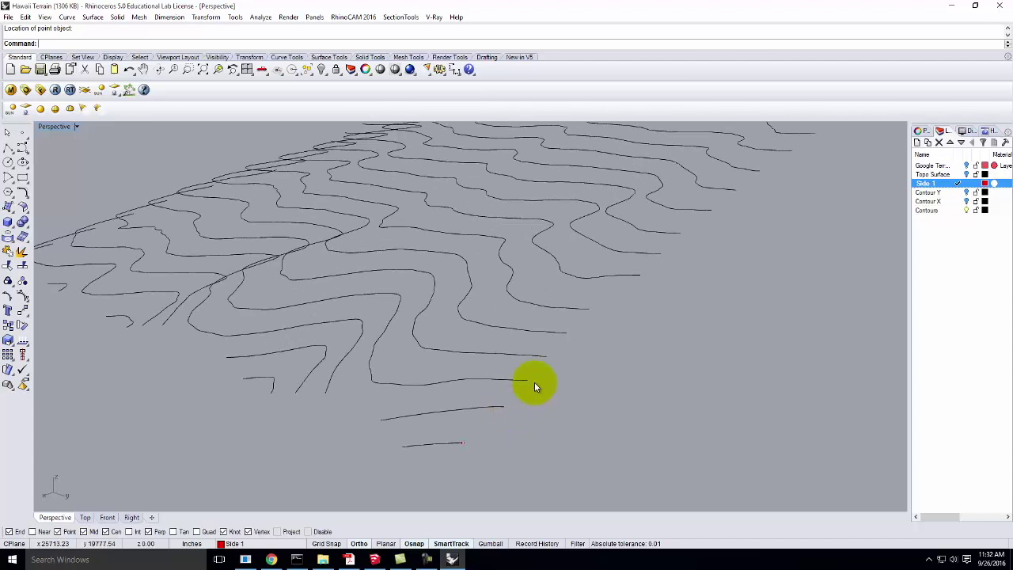
pyautogui.rightClick(515, 408)
pyautogui.click(507, 408)
pyautogui.rightClick(518, 400)
pyautogui.click(527, 381)
pyautogui.rightClick(540, 370)
pyautogui.click(546, 358)
pyautogui.rightClick(562, 342)
pyautogui.click(565, 332)
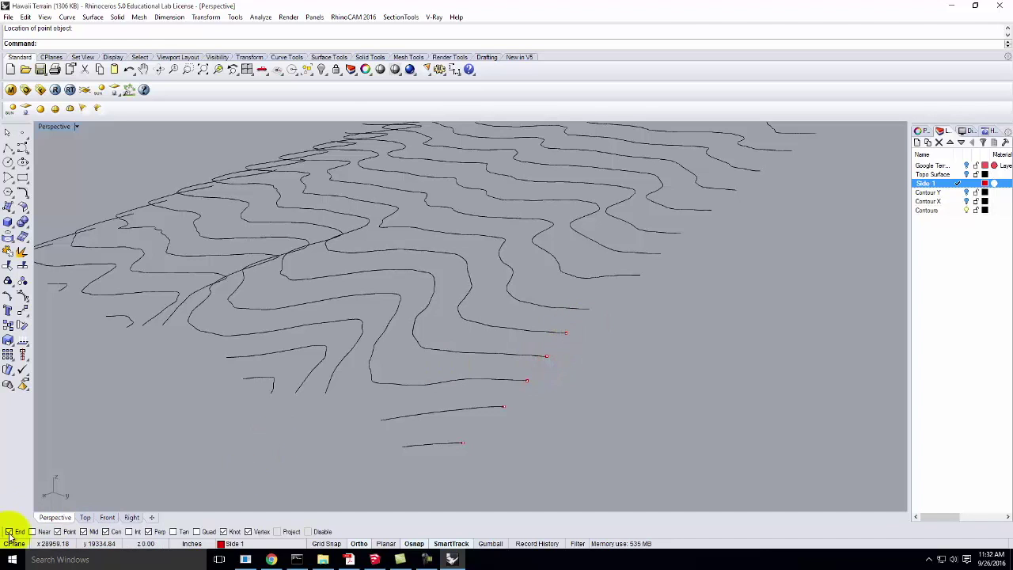
pyautogui.rightClick(614, 321)
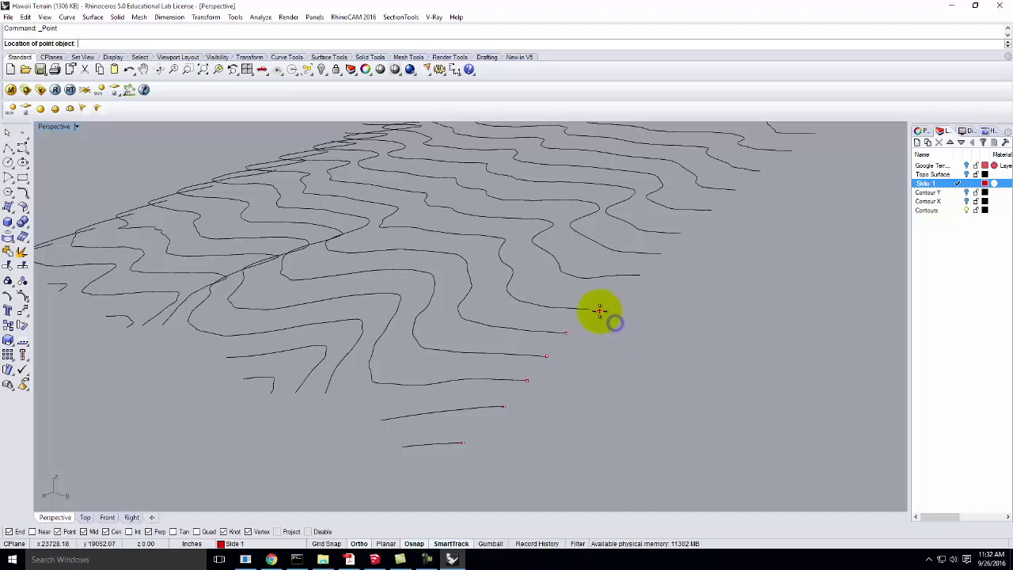
pyautogui.click(590, 308)
pyautogui.rightClick(632, 293)
pyautogui.click(641, 276)
pyautogui.rightClick(651, 272)
pyautogui.click(682, 237)
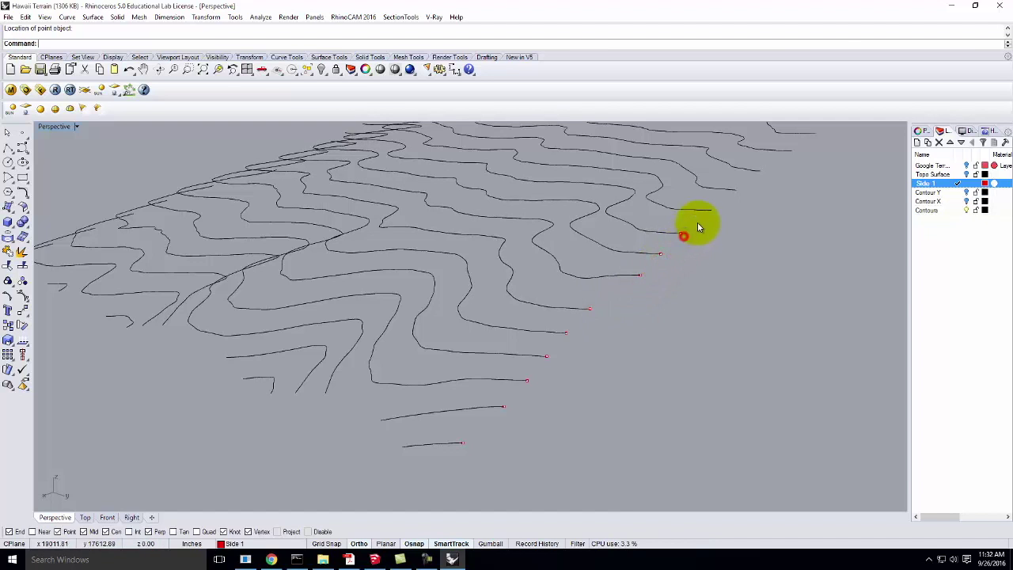
pyautogui.moveTo(712, 216); pyautogui.dragTo(647, 267, button='right')
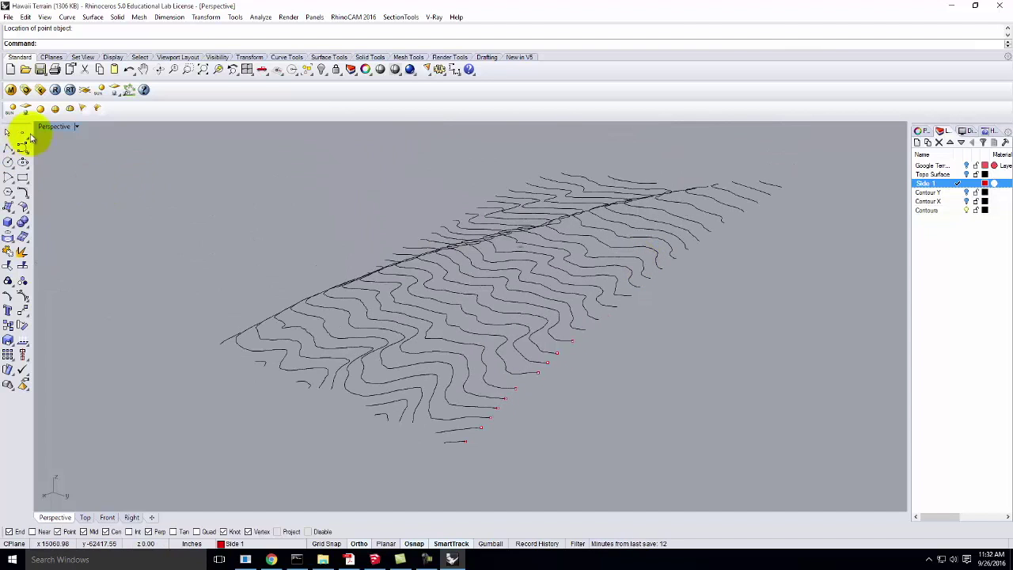
# Place points with Multiple Points on the remaining contour line ends along the same edge, up to the far corner
pyautogui.click(24, 135)
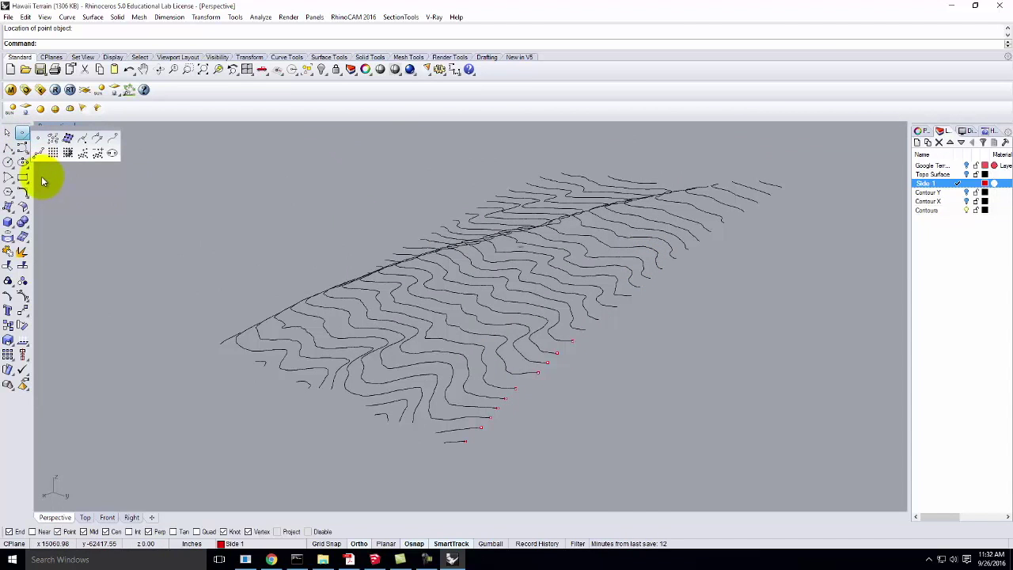
pyautogui.click(53, 141)
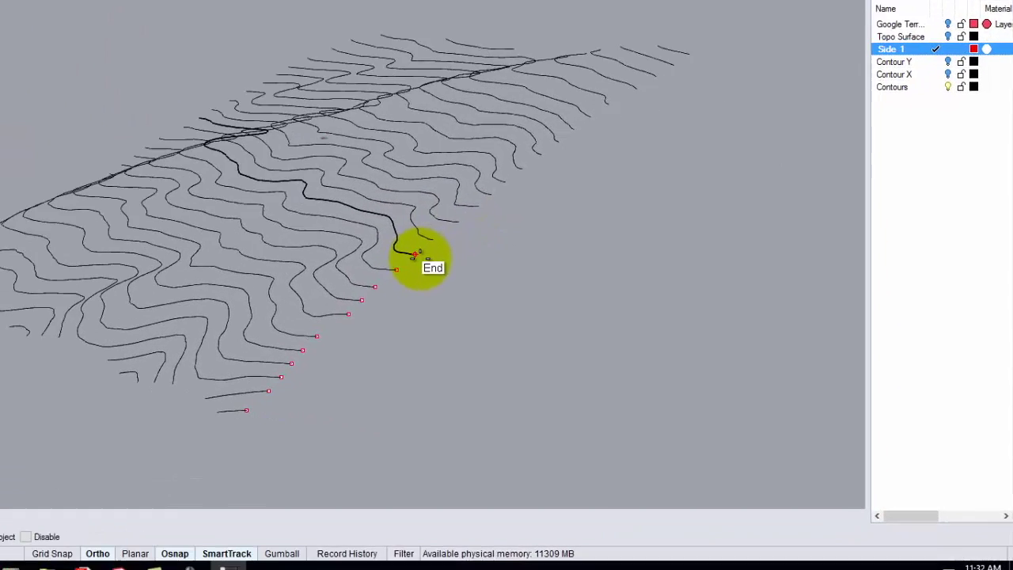
pyautogui.click(416, 254)
pyautogui.click(435, 239)
pyautogui.click(459, 224)
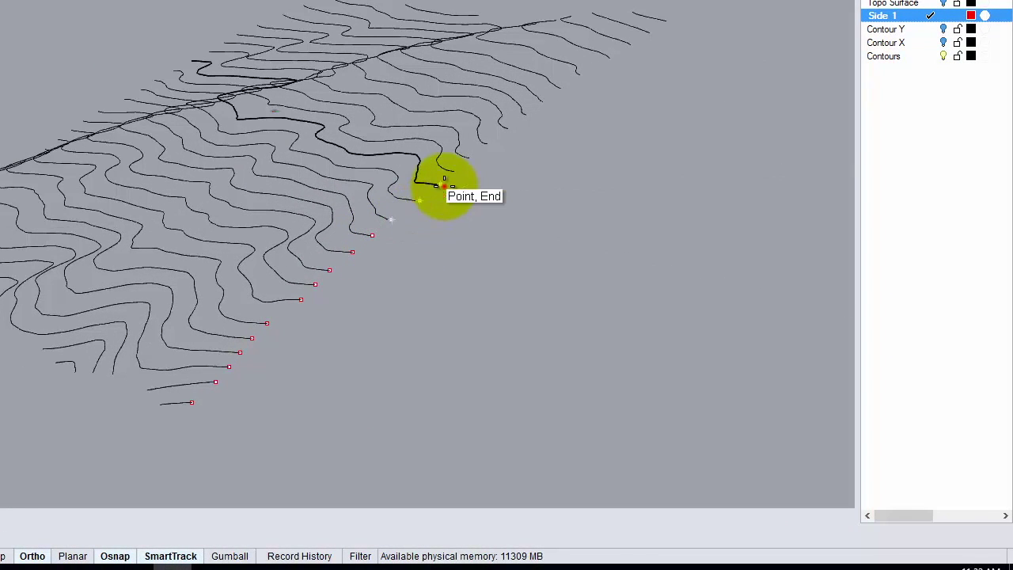
pyautogui.click(441, 183)
pyautogui.click(453, 171)
pyautogui.click(468, 165)
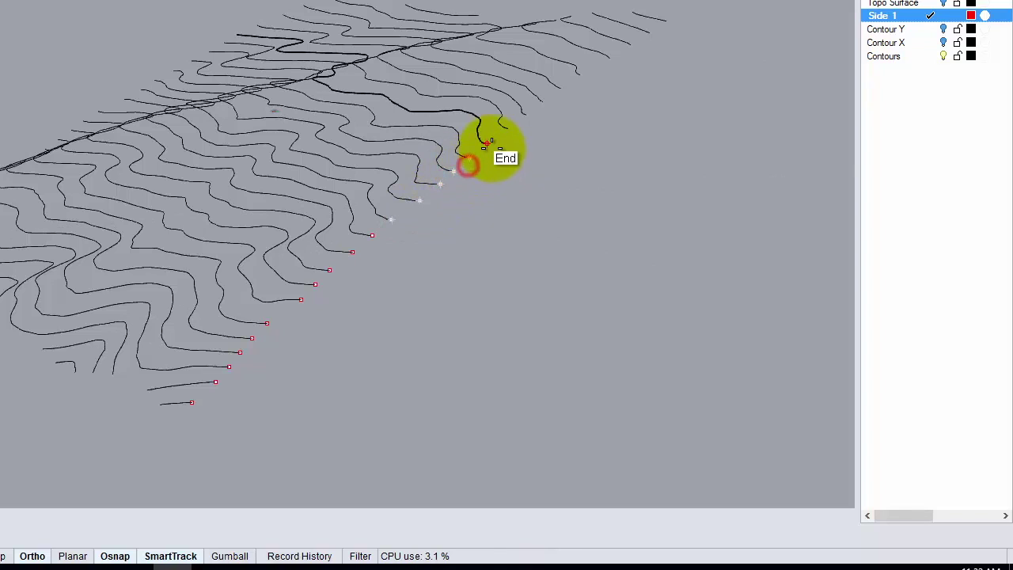
pyautogui.click(486, 143)
pyautogui.click(508, 128)
pyautogui.click(529, 123)
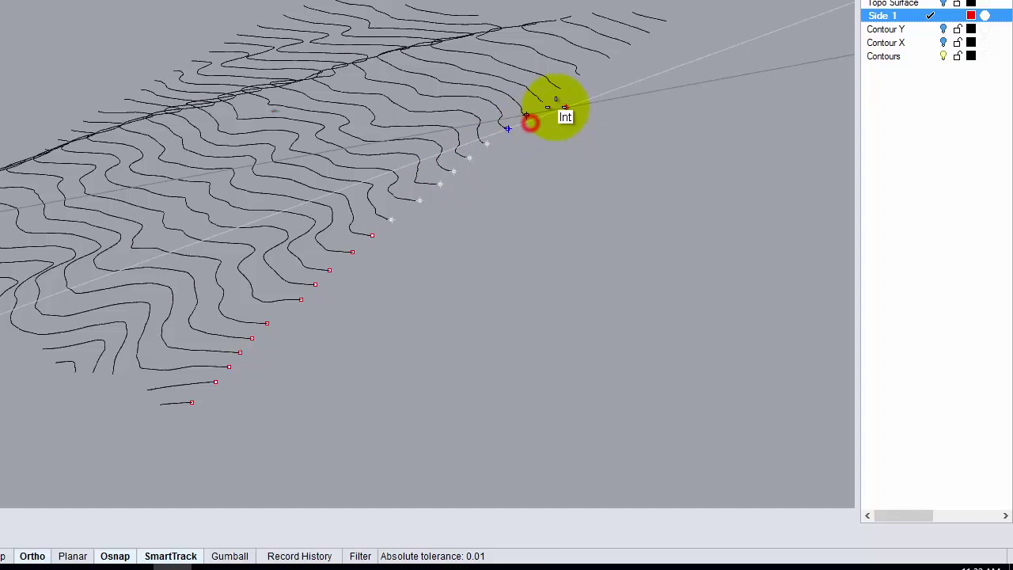
pyautogui.click(543, 101)
pyautogui.click(560, 94)
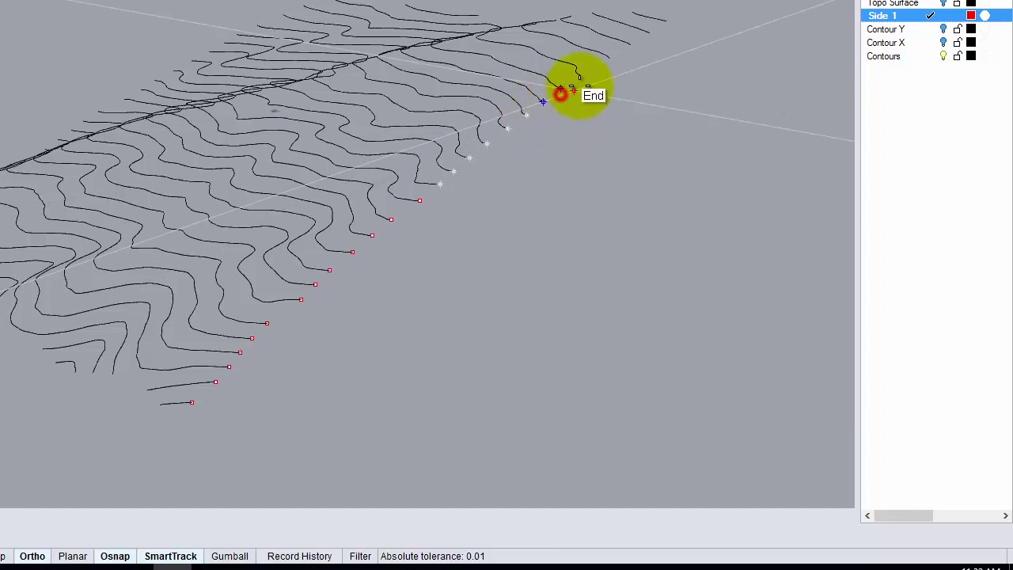
pyautogui.click(580, 75)
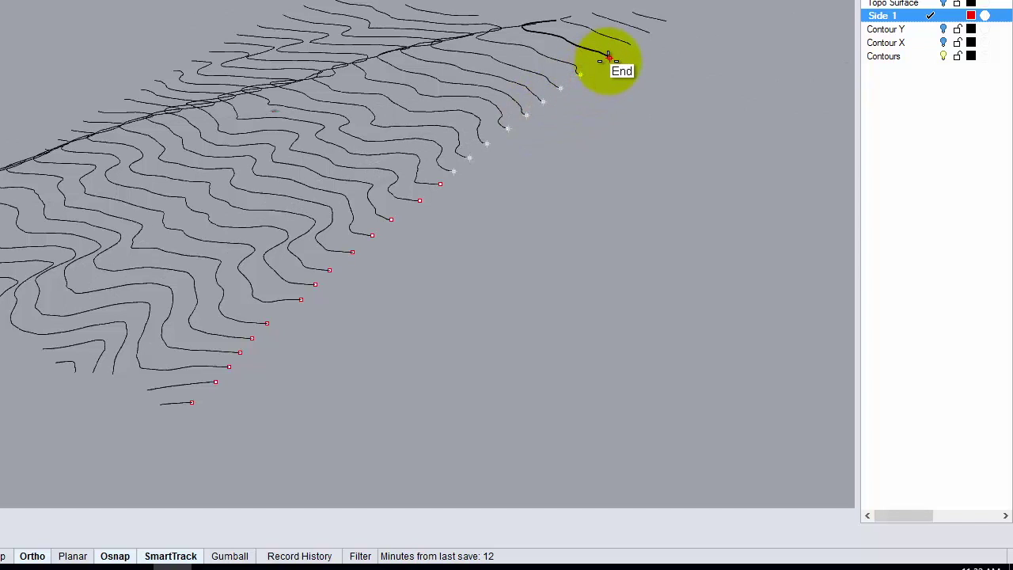
pyautogui.click(608, 61)
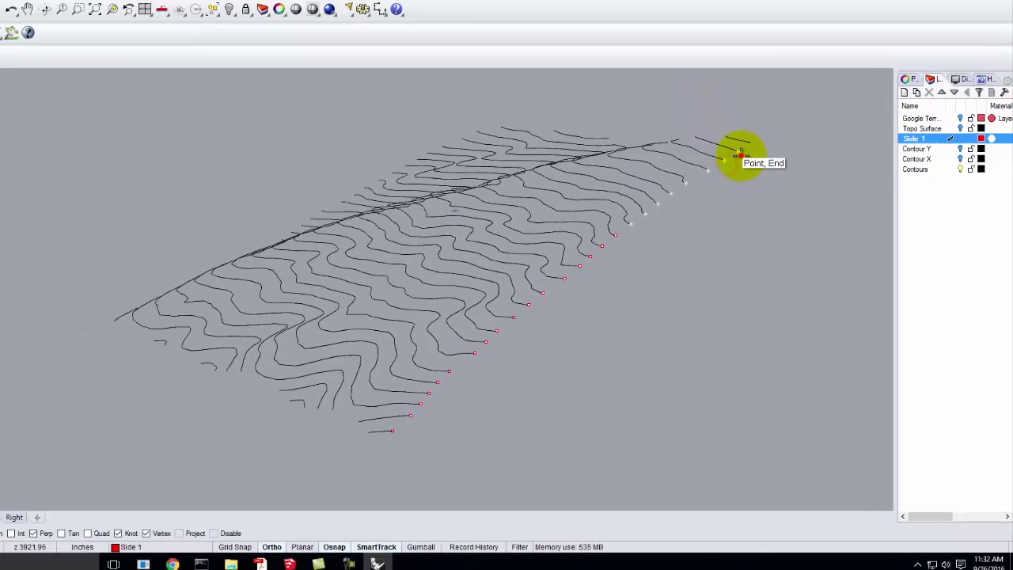
pyautogui.press('Return')
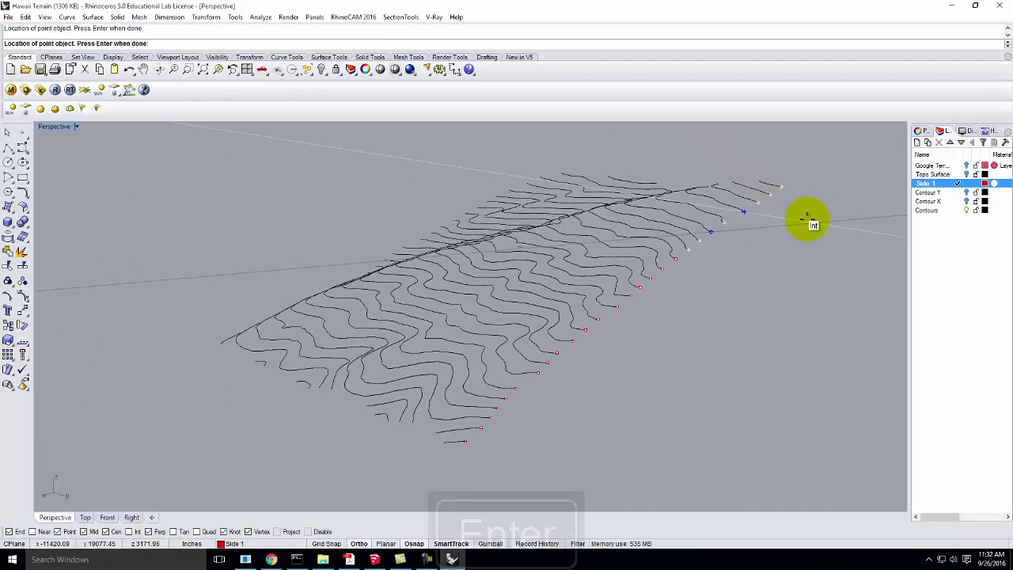
# Select all the points placed along the terrain's edge, viewing the edge end-on to leave out the contour lines
pyautogui.moveTo(776, 127); pyautogui.dragTo(628, 296, button='right')
pyautogui.moveTo(701, 287); pyautogui.dragTo(694, 288, button='right')
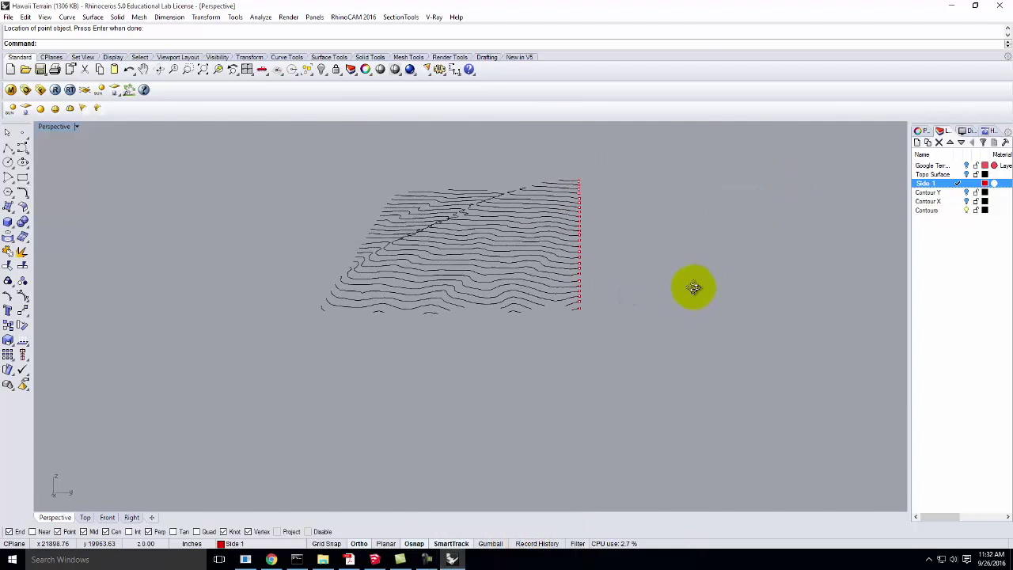
pyautogui.moveTo(577, 168); pyautogui.dragTo(622, 335)
pyautogui.scroll(2, 591, 309)
pyautogui.moveTo(600, 312); pyautogui.dragTo(565, 317, button='right')
pyautogui.moveTo(541, 370); pyautogui.dragTo(542, 381, button='right')
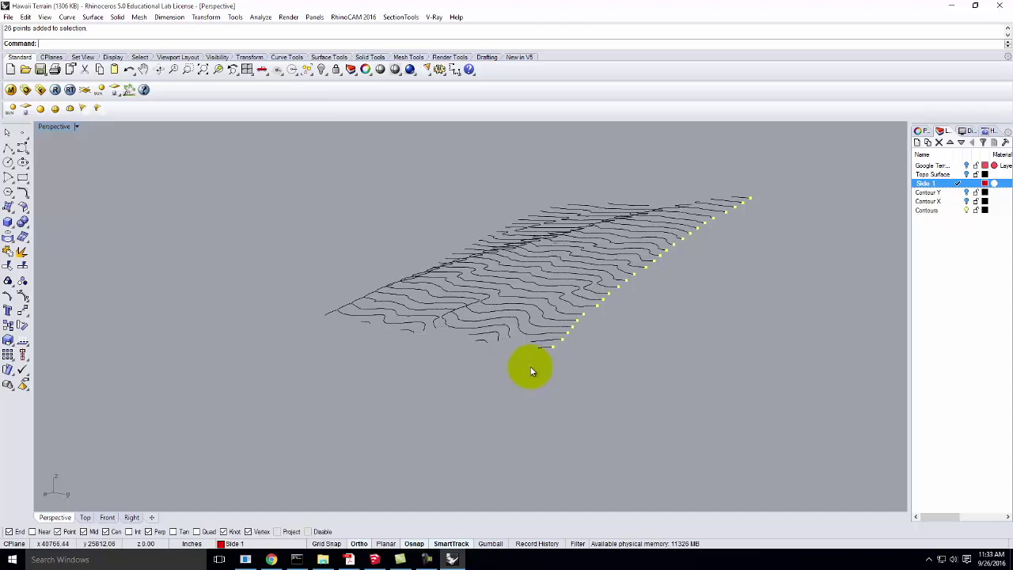
# Rotate the selected points with Rotate 3-D about an axis from the lowest corner point along the edge, from vertical to flat, outward
pyautogui.click(214, 22)
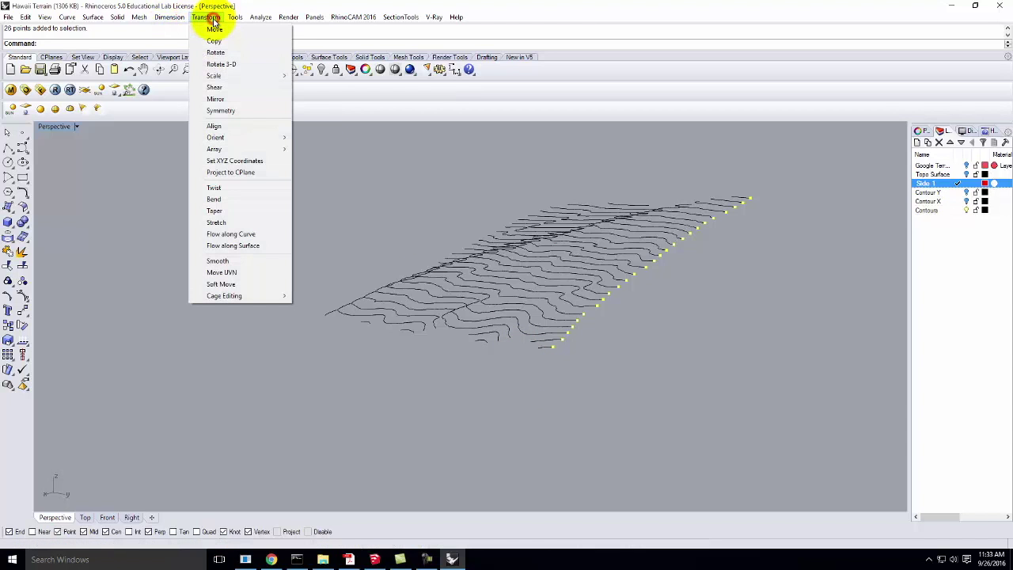
pyautogui.click(239, 64)
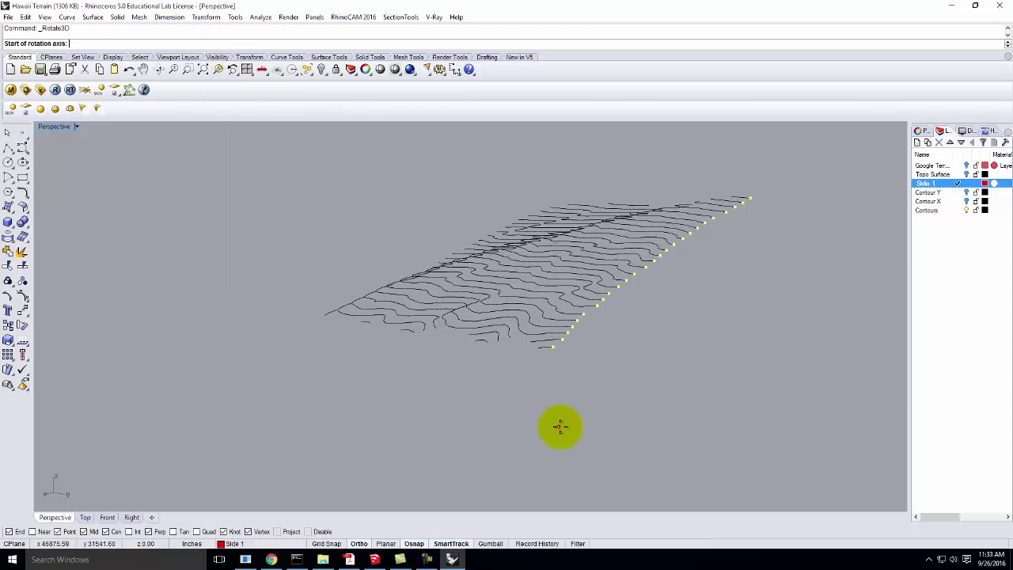
pyautogui.scroll(3, 600, 369)
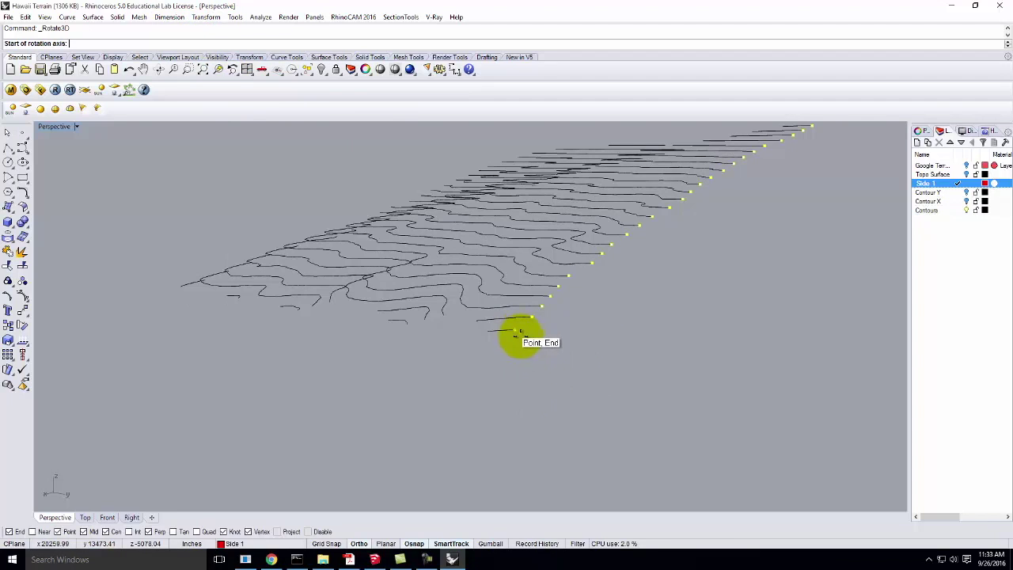
pyautogui.click(515, 328)
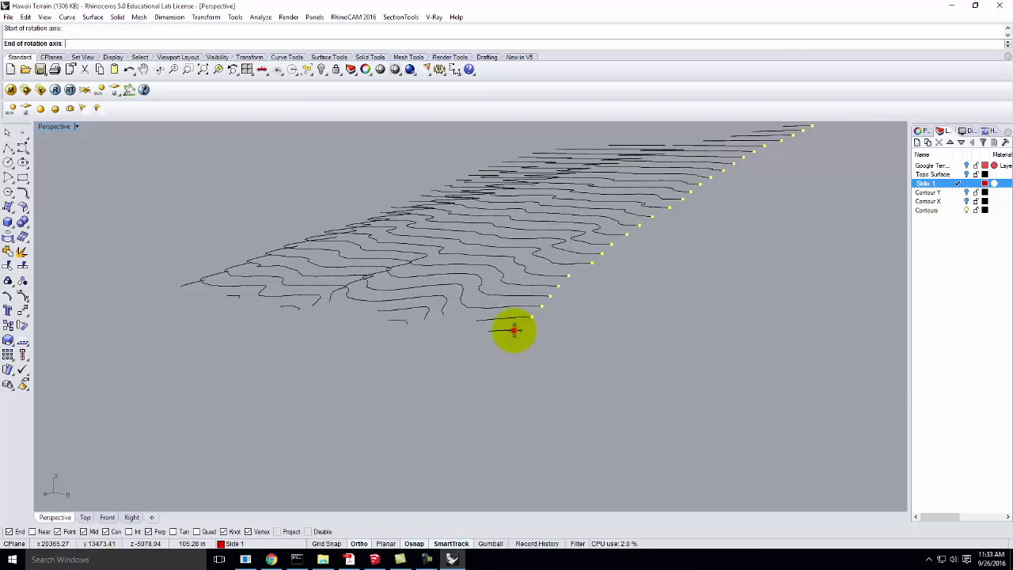
pyautogui.scroll(-5, 373, 403)
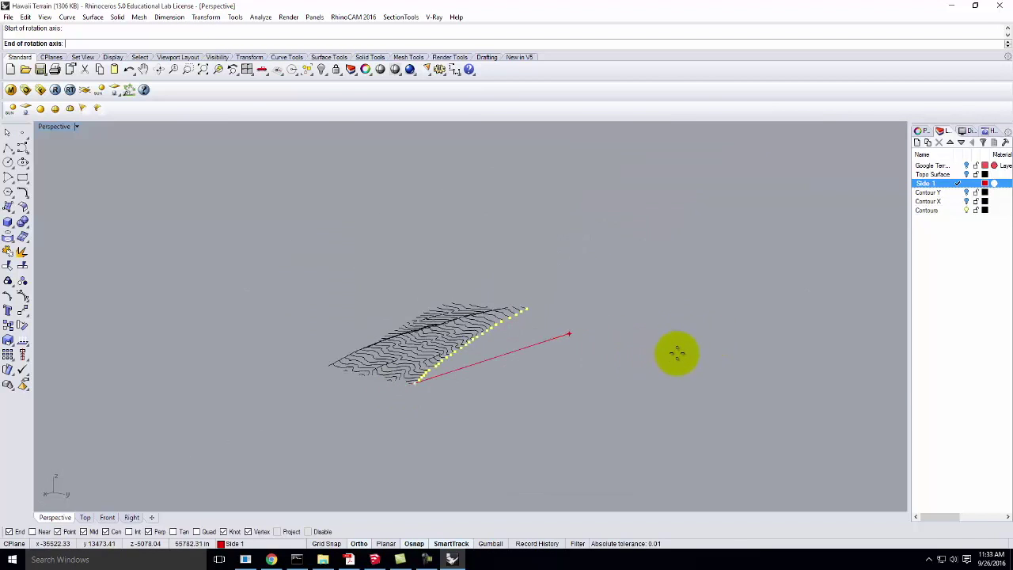
pyautogui.moveTo(668, 346); pyautogui.dragTo(641, 402, button='right')
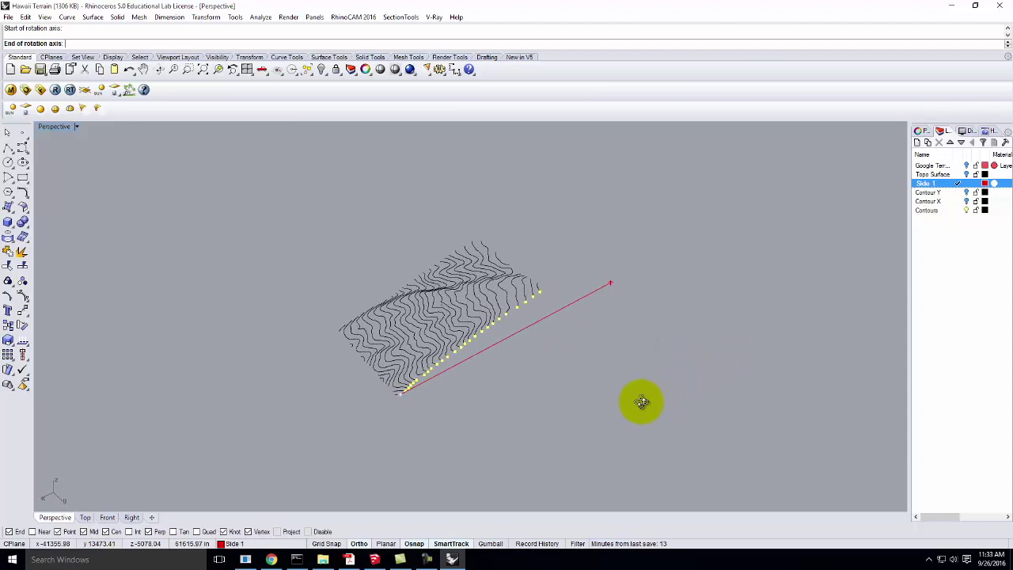
pyautogui.click(663, 319)
pyautogui.click(367, 178)
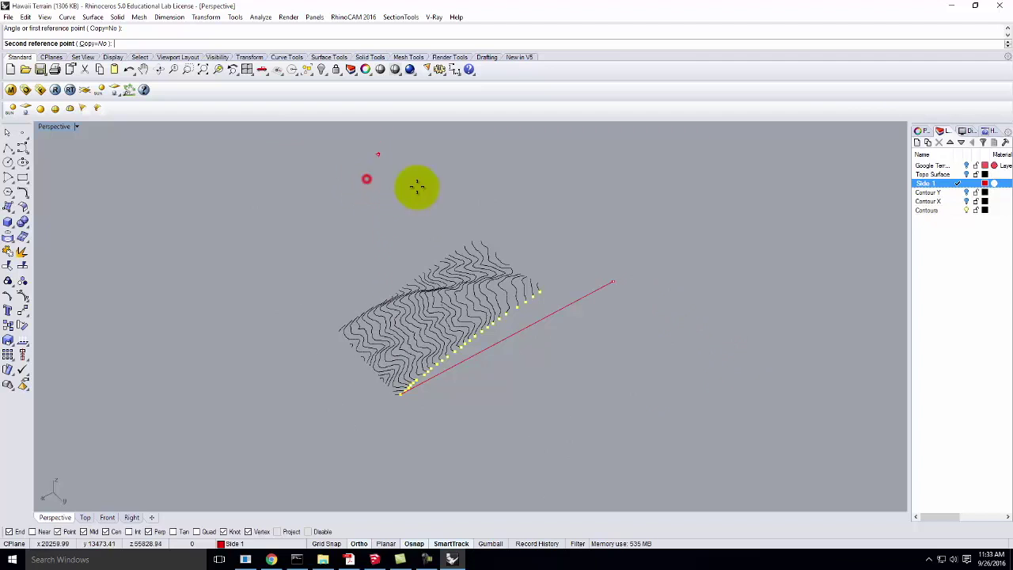
pyautogui.click(668, 445)
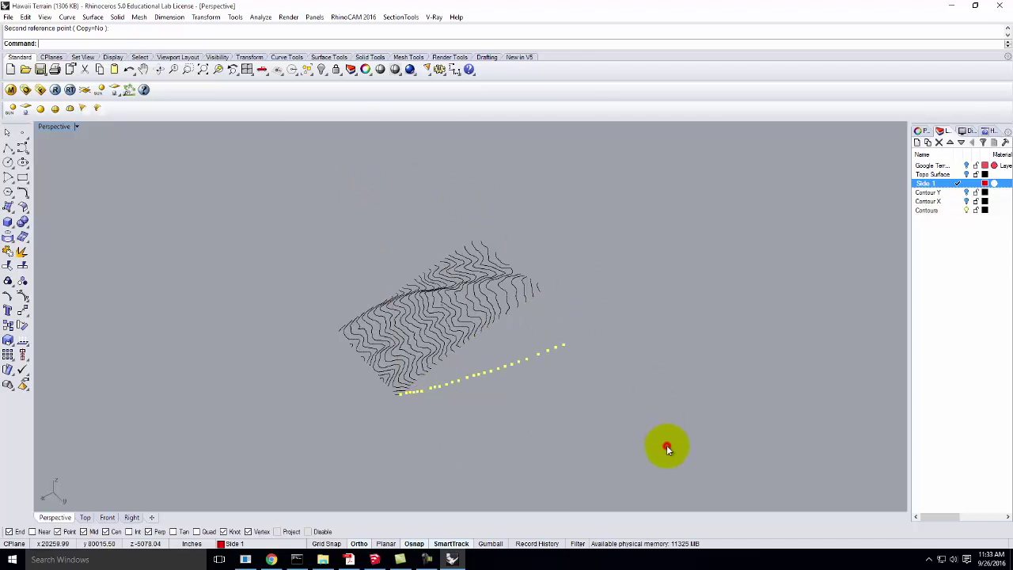
# Draw a stair-stepped polyline from the lowest corner point through the first twelve flattened points, running along the edge, then square outward to each point
pyautogui.moveTo(436, 440); pyautogui.dragTo(503, 358, button='right')
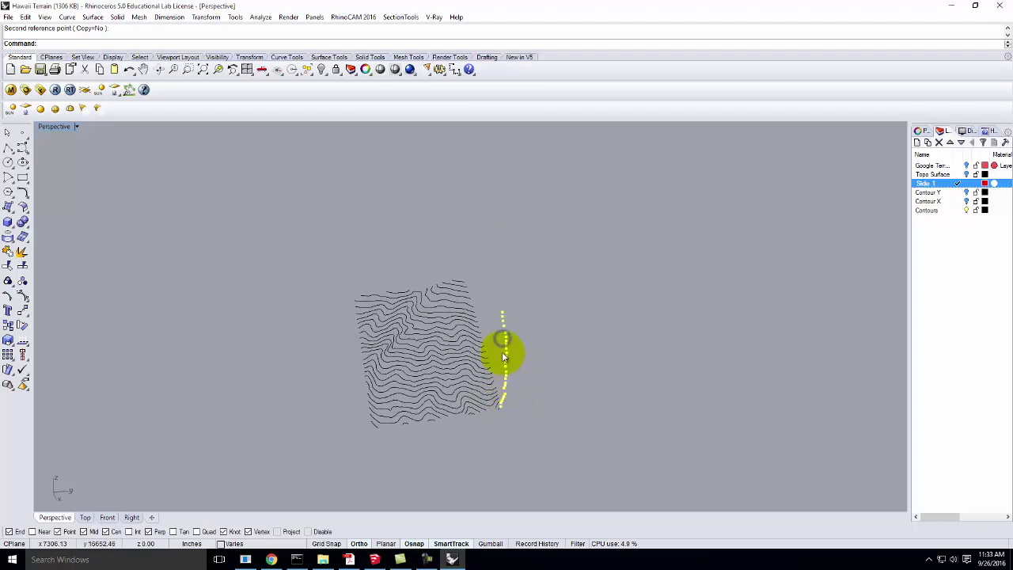
pyautogui.scroll(3, 525, 357)
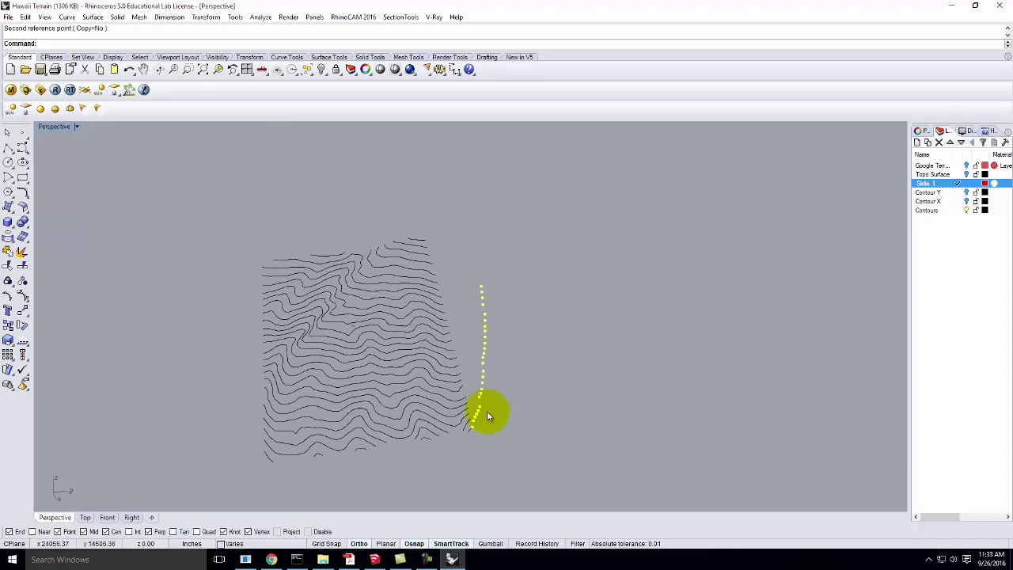
pyautogui.moveTo(497, 459); pyautogui.dragTo(442, 430, button='right')
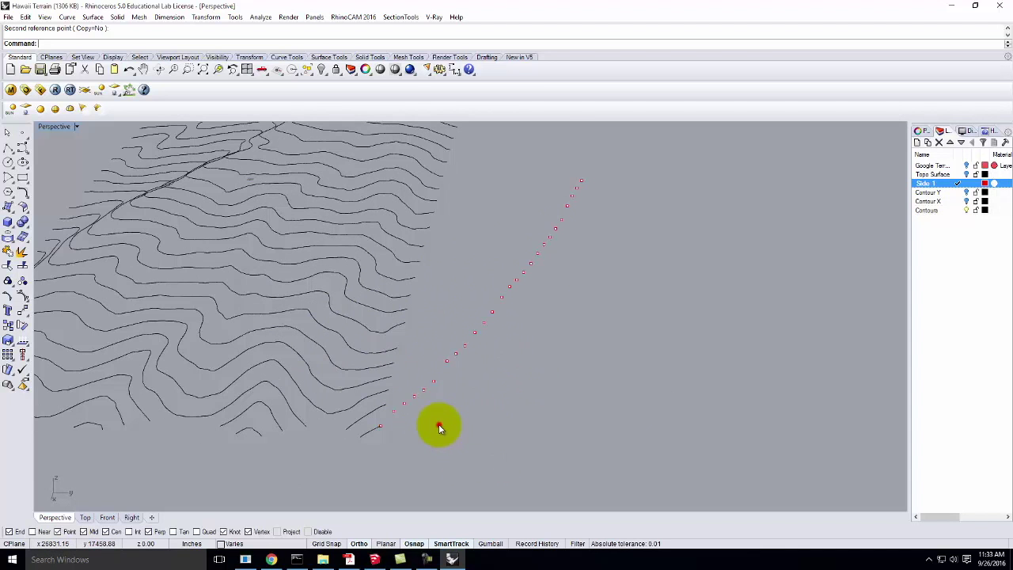
pyautogui.click(10, 150)
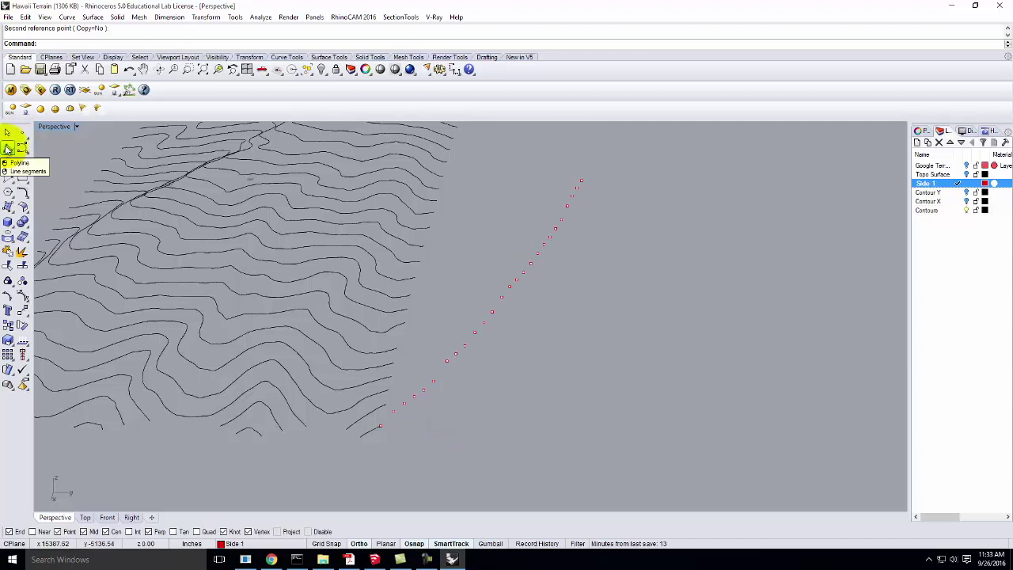
pyautogui.click(8, 149)
pyautogui.scroll(3, 440, 411)
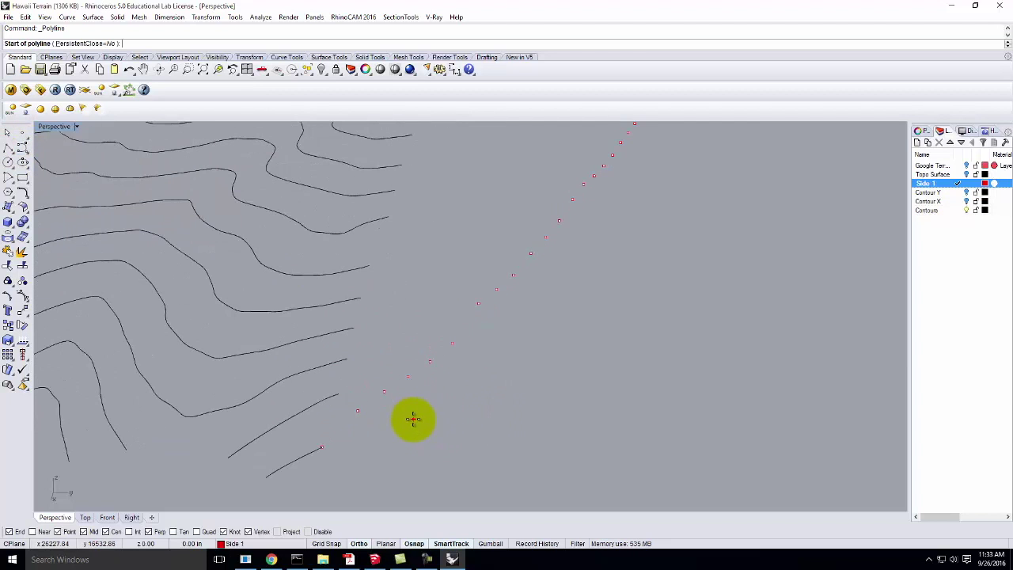
pyautogui.click(322, 448)
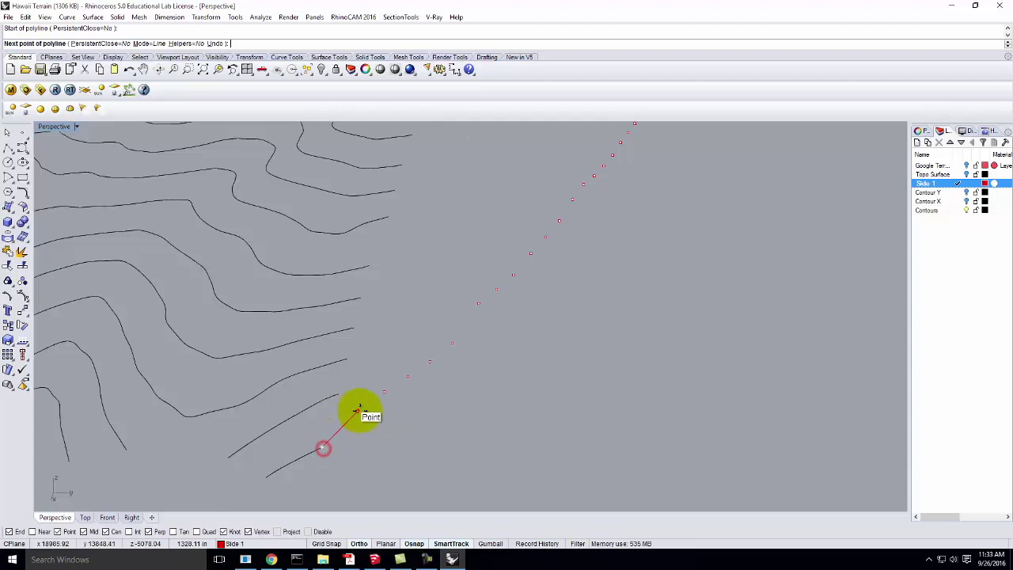
pyautogui.click(340, 410)
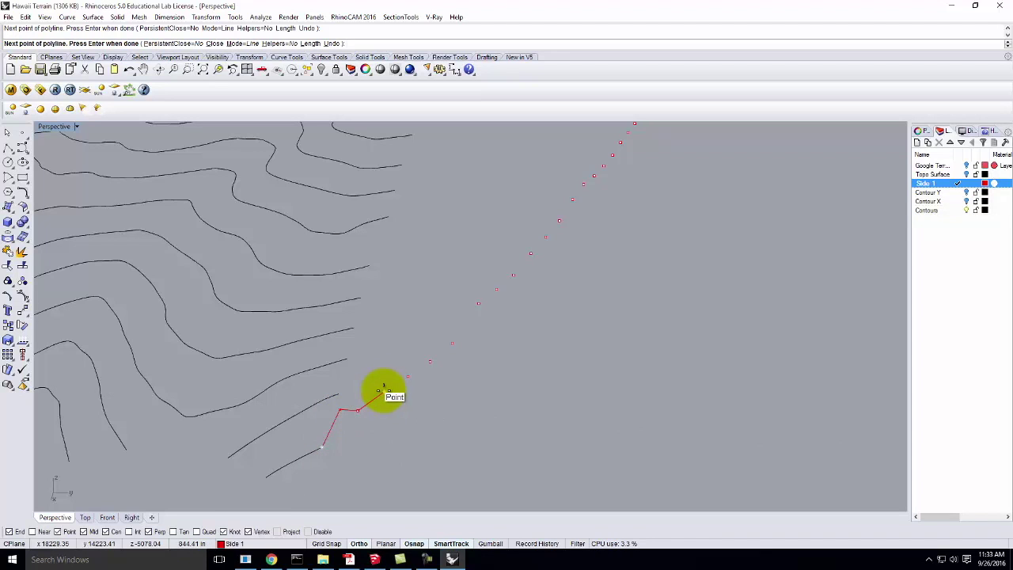
pyautogui.click(366, 390)
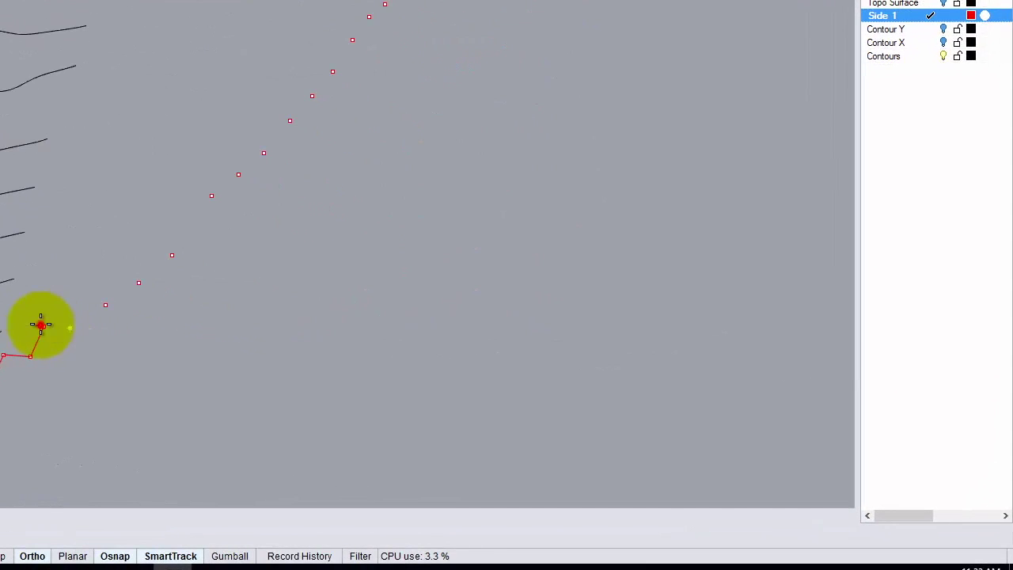
pyautogui.click(70, 327)
pyautogui.click(87, 301)
pyautogui.click(106, 304)
pyautogui.click(119, 279)
pyautogui.click(139, 282)
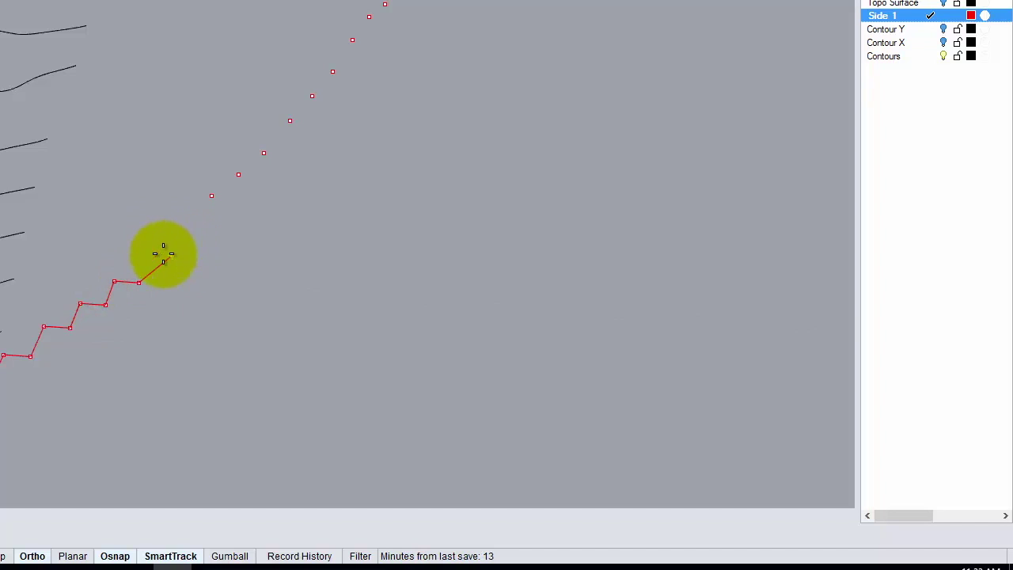
pyautogui.click(147, 253)
pyautogui.click(171, 253)
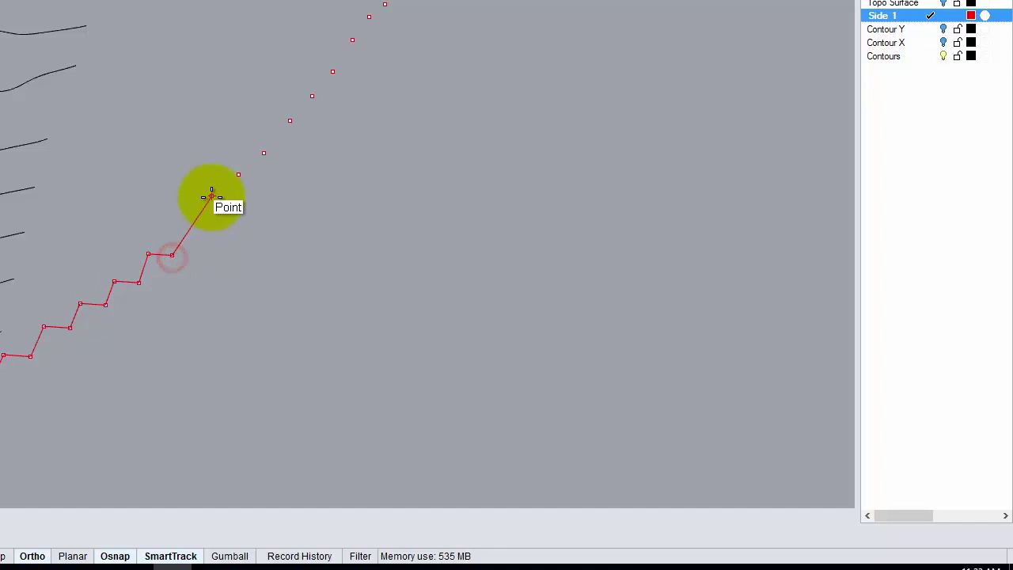
pyautogui.click(190, 195)
pyautogui.click(212, 194)
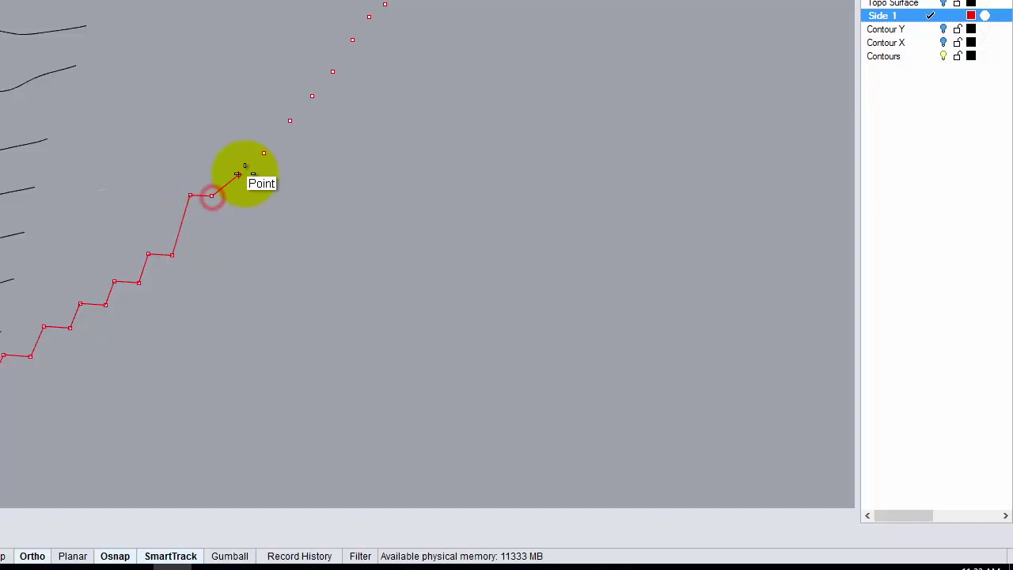
pyautogui.click(218, 173)
pyautogui.click(239, 174)
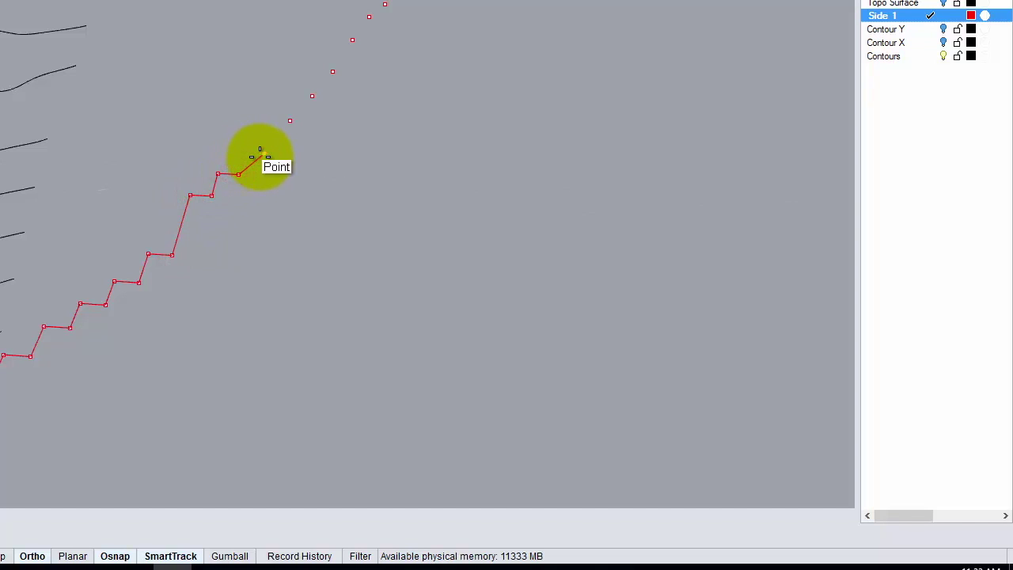
pyautogui.click(244, 152)
pyautogui.click(263, 152)
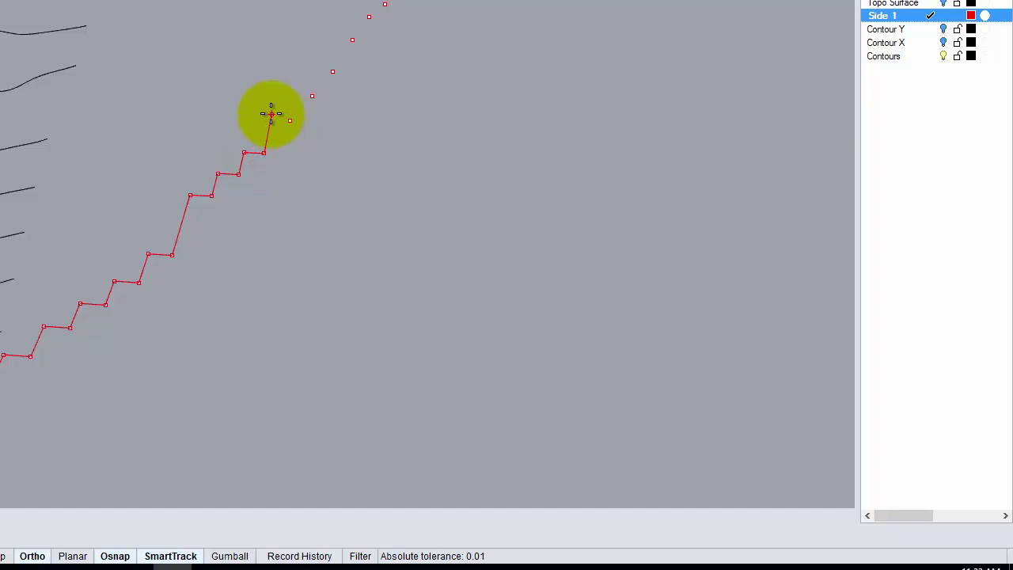
pyautogui.click(270, 121)
pyautogui.click(290, 121)
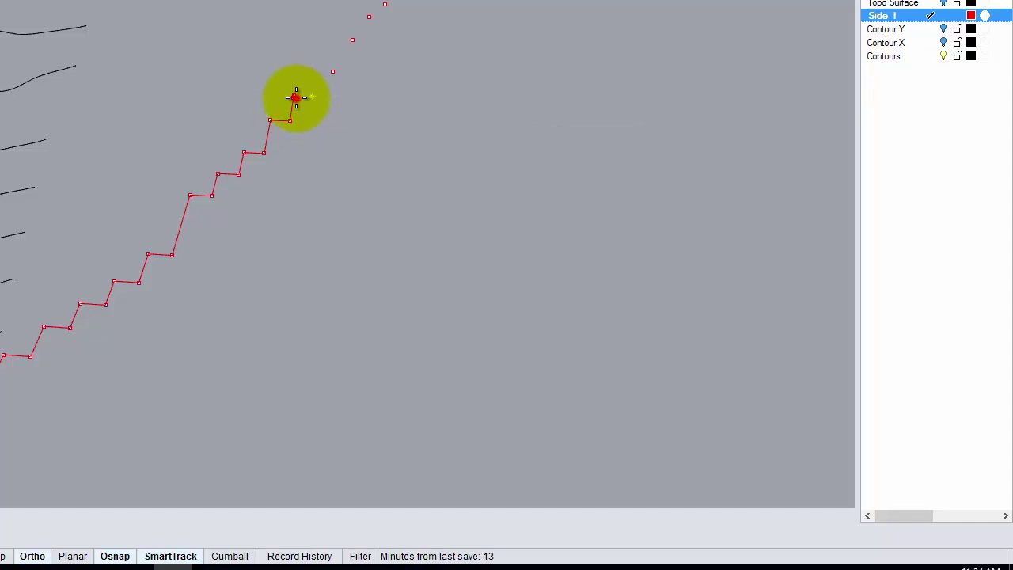
pyautogui.click(307, 97)
# Continue the stepped polyline with right-angled segments through the middle group of flattened points
pyautogui.scroll(-5, 215, 300)
pyautogui.scroll(4, 312, 99)
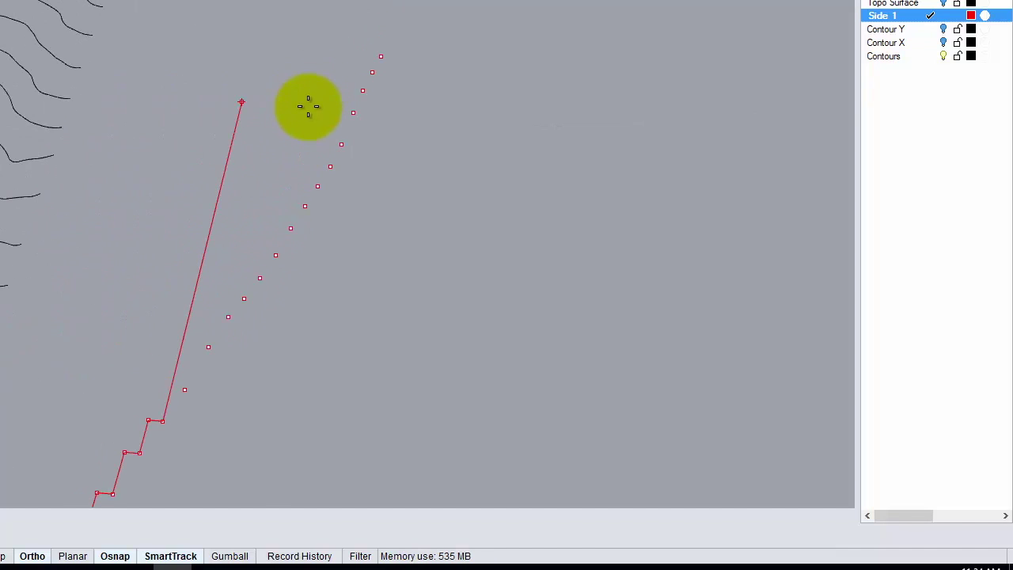
pyautogui.click(169, 389)
pyautogui.click(185, 389)
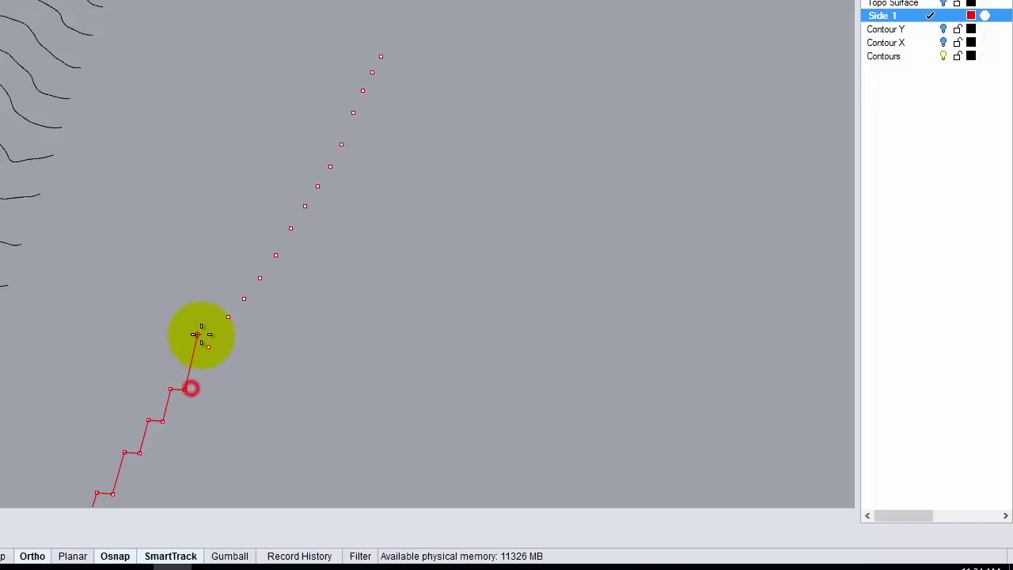
pyautogui.click(193, 344)
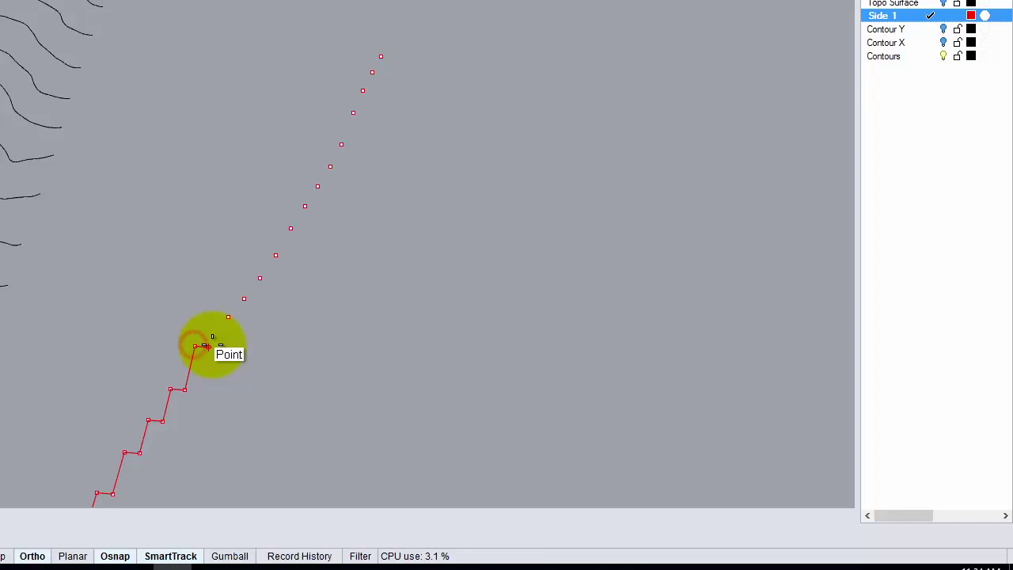
pyautogui.click(215, 316)
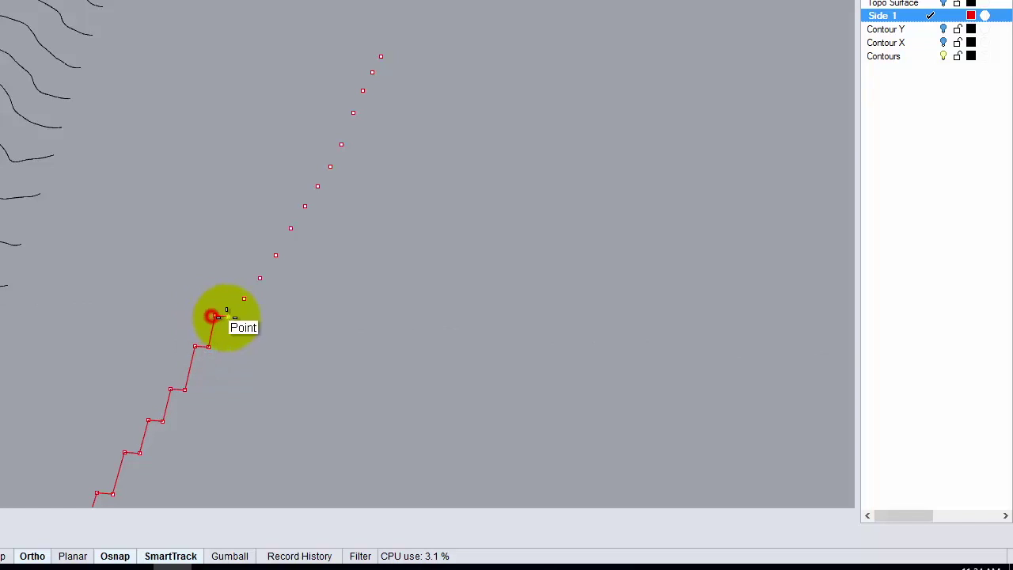
pyautogui.click(228, 317)
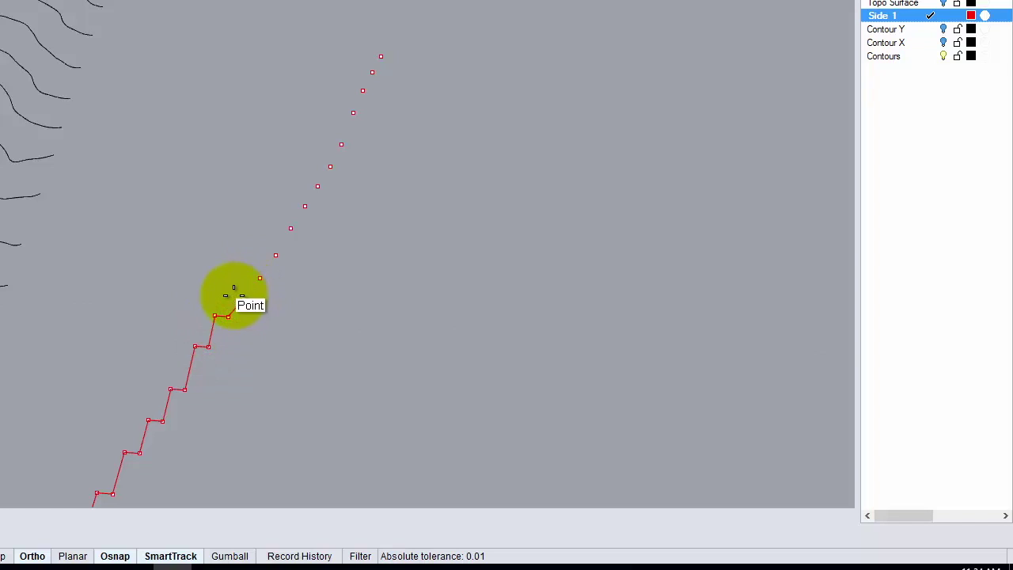
pyautogui.click(243, 299)
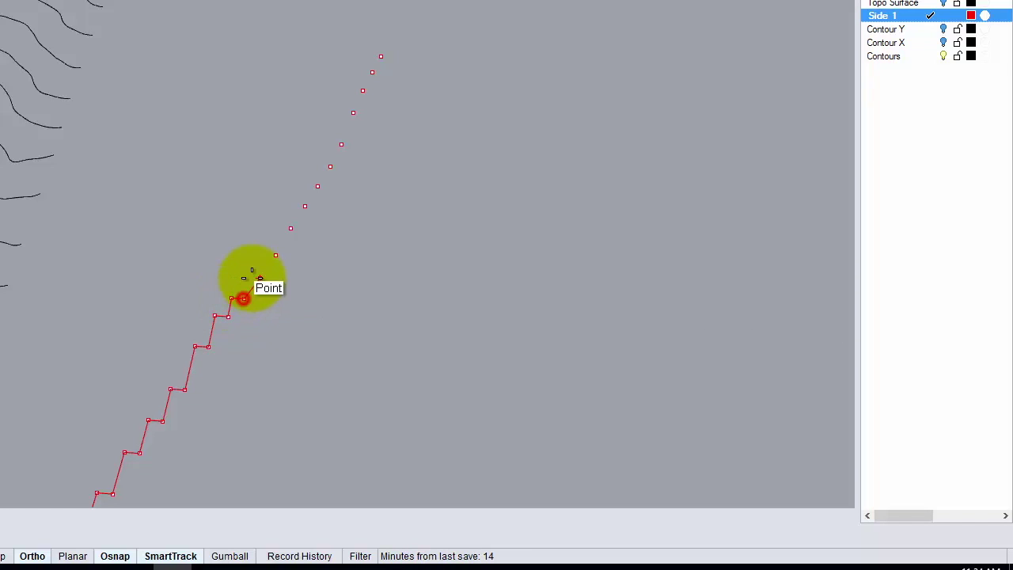
pyautogui.click(261, 278)
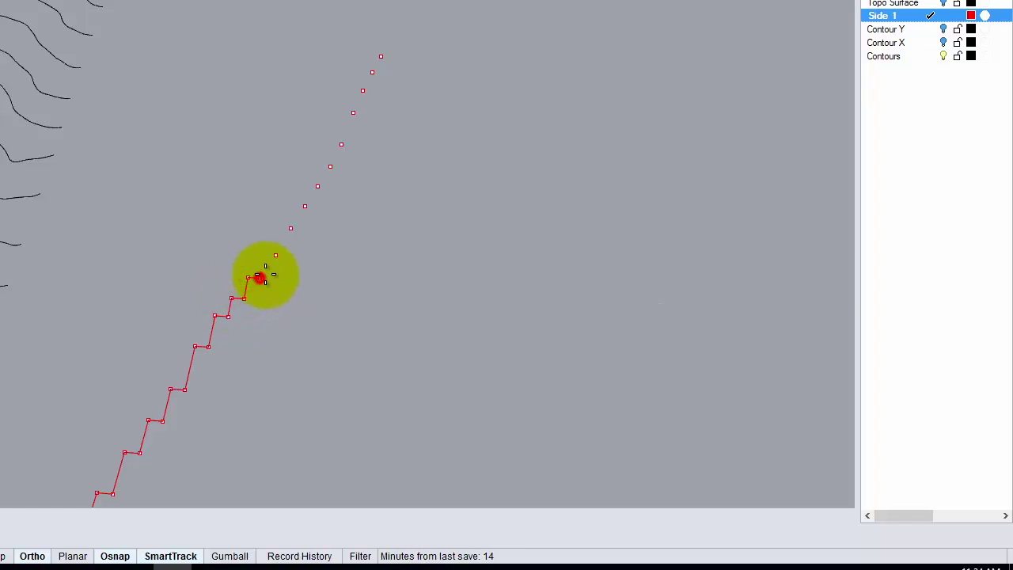
pyautogui.click(265, 254)
pyautogui.click(275, 255)
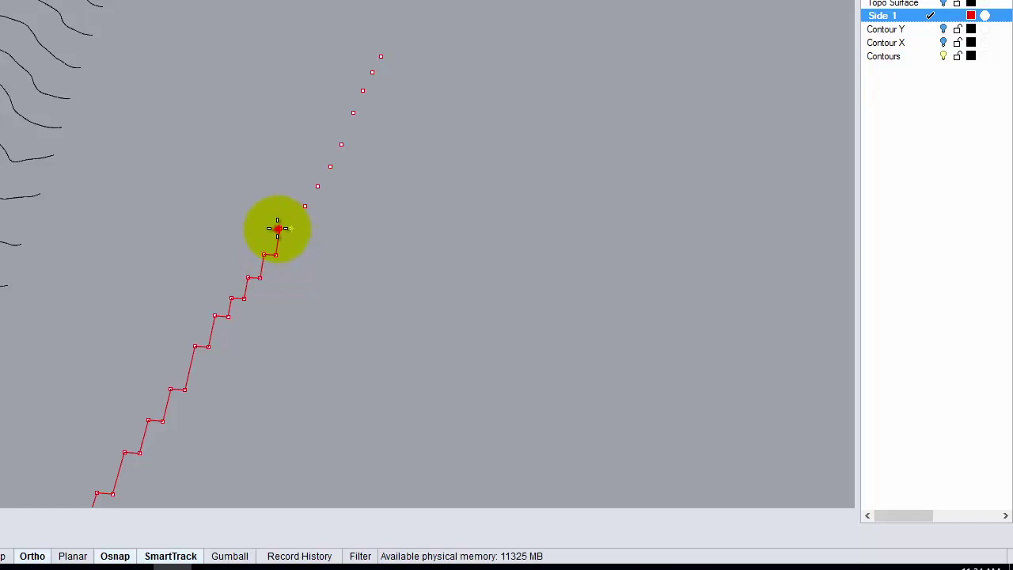
# Carry the stair-stepped polyline on through the remaining flattened points and finish it at the farthest one
pyautogui.scroll(-3, 494, 396)
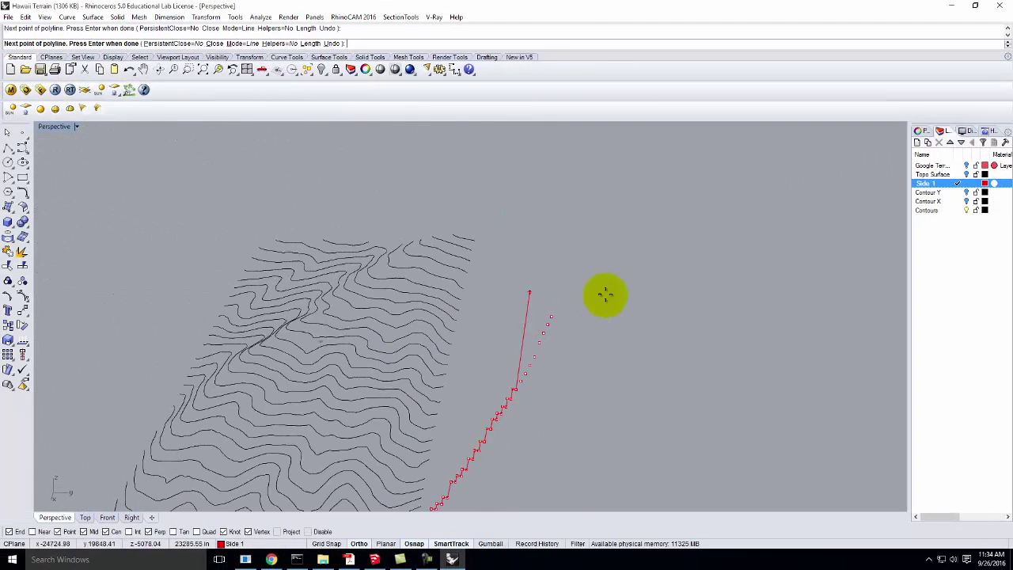
pyautogui.scroll(3, 525, 436)
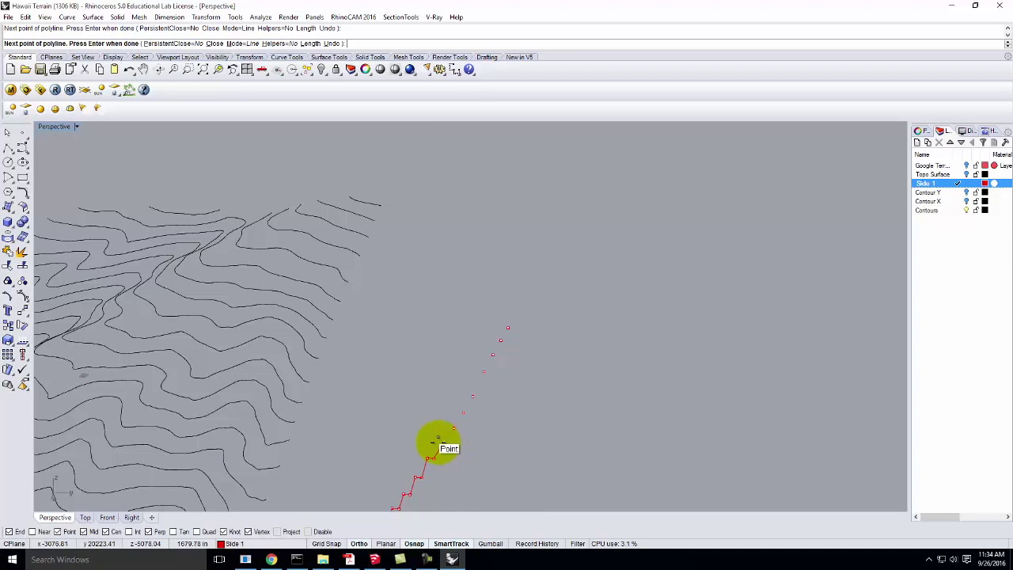
pyautogui.click(437, 441)
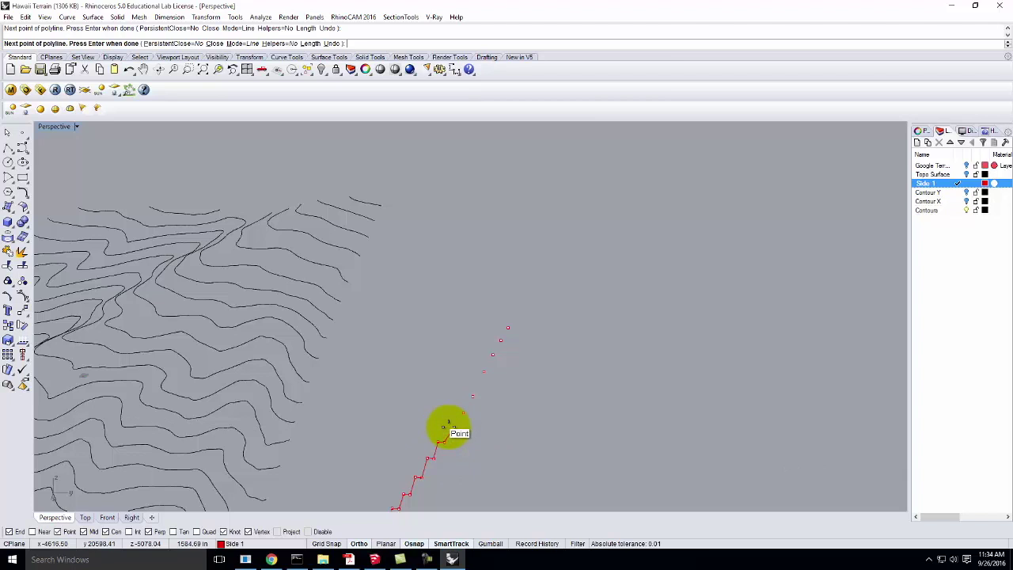
pyautogui.click(445, 427)
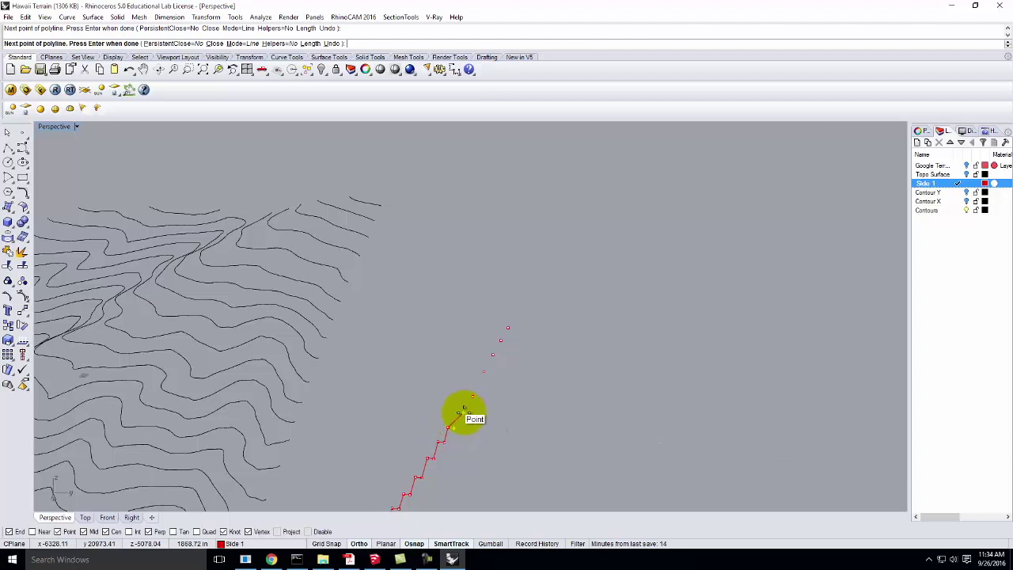
pyautogui.scroll(3, 447, 447)
pyautogui.click(436, 426)
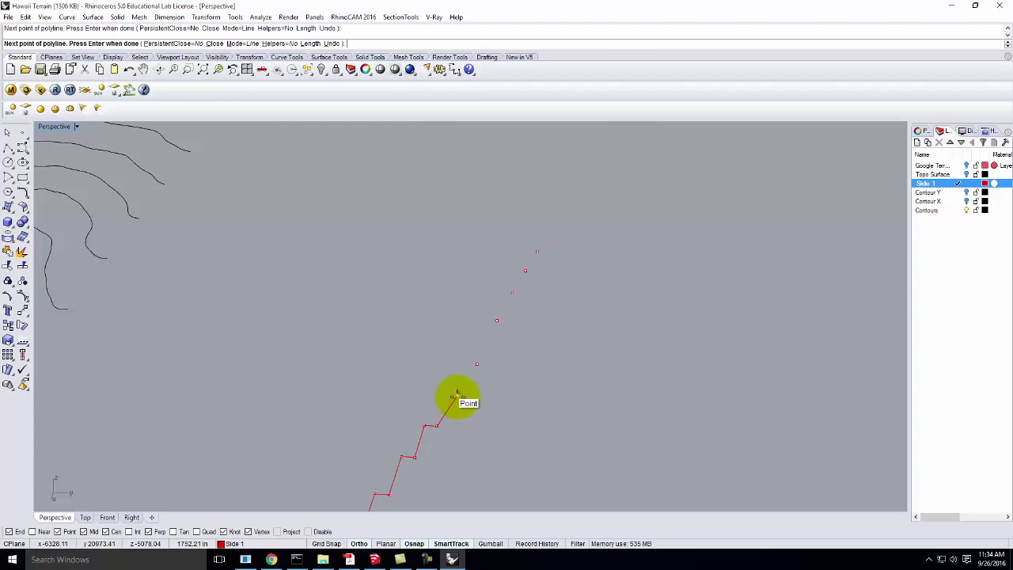
pyautogui.click(452, 398)
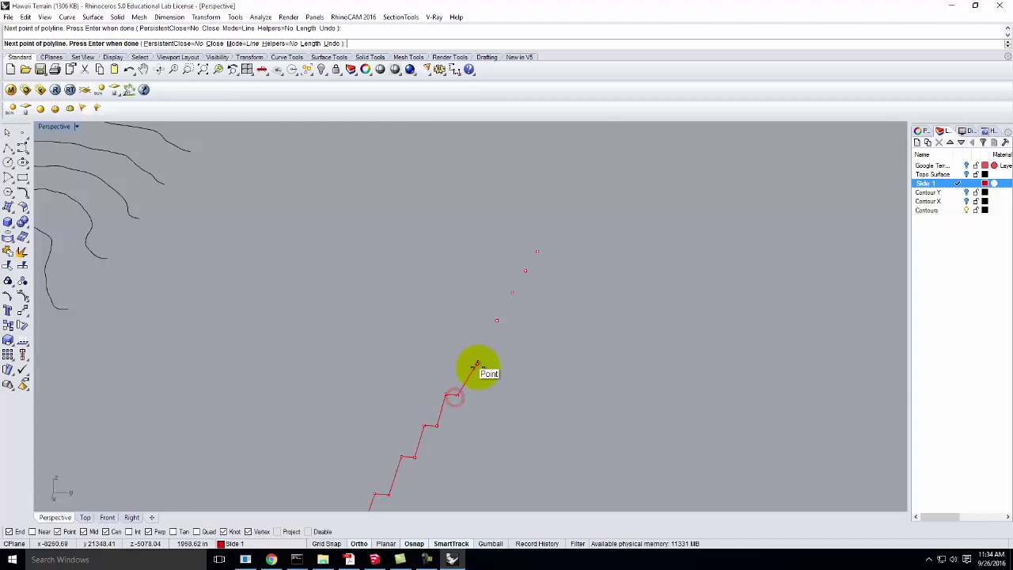
pyautogui.click(466, 364)
pyautogui.click(477, 363)
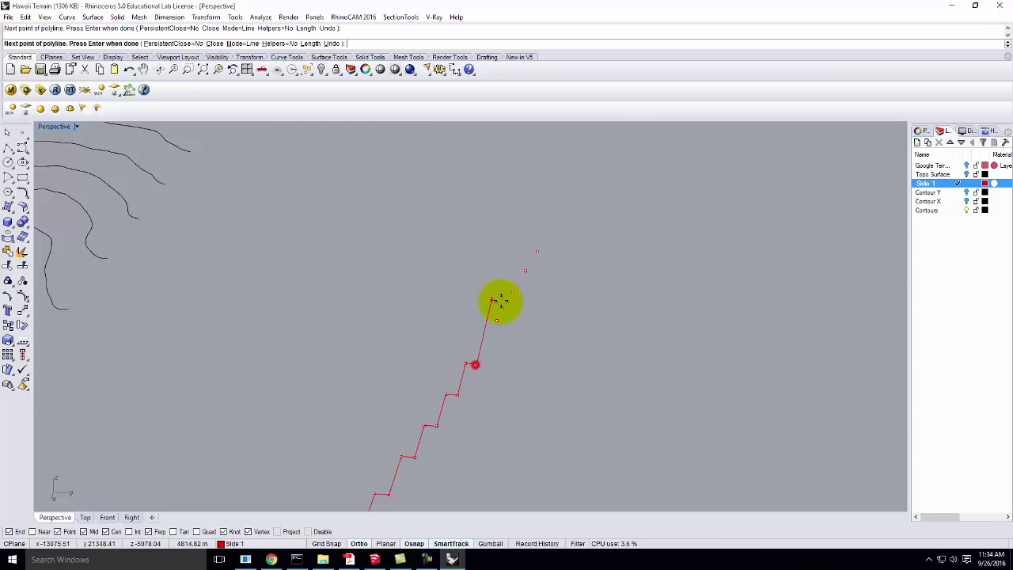
pyautogui.click(487, 322)
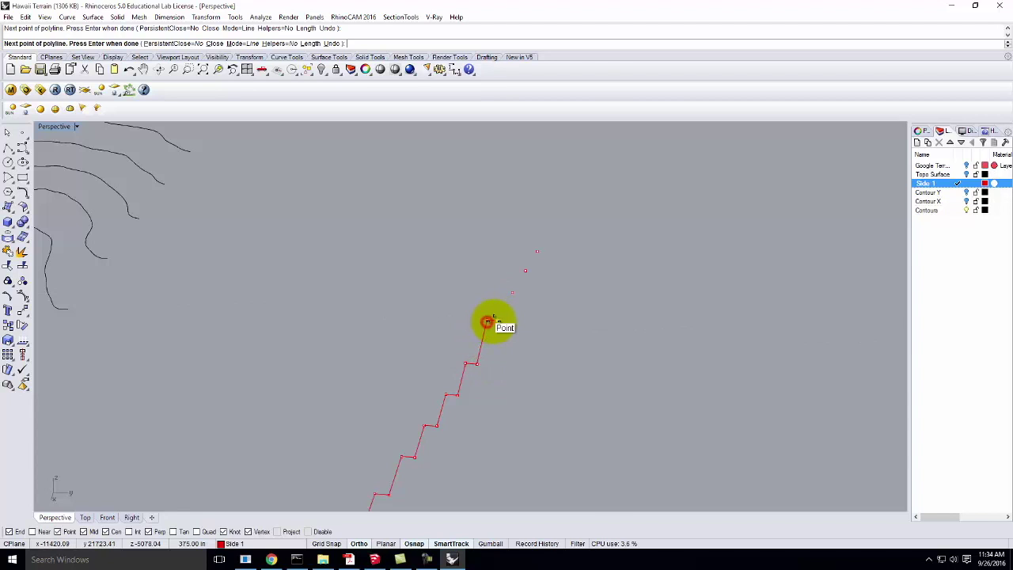
pyautogui.click(504, 294)
pyautogui.click(514, 293)
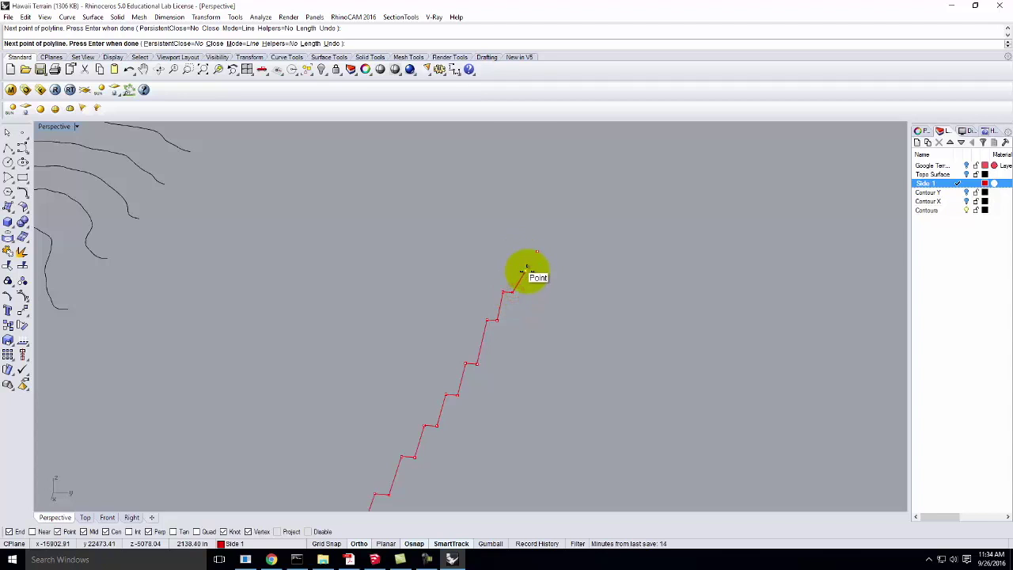
pyautogui.click(522, 271)
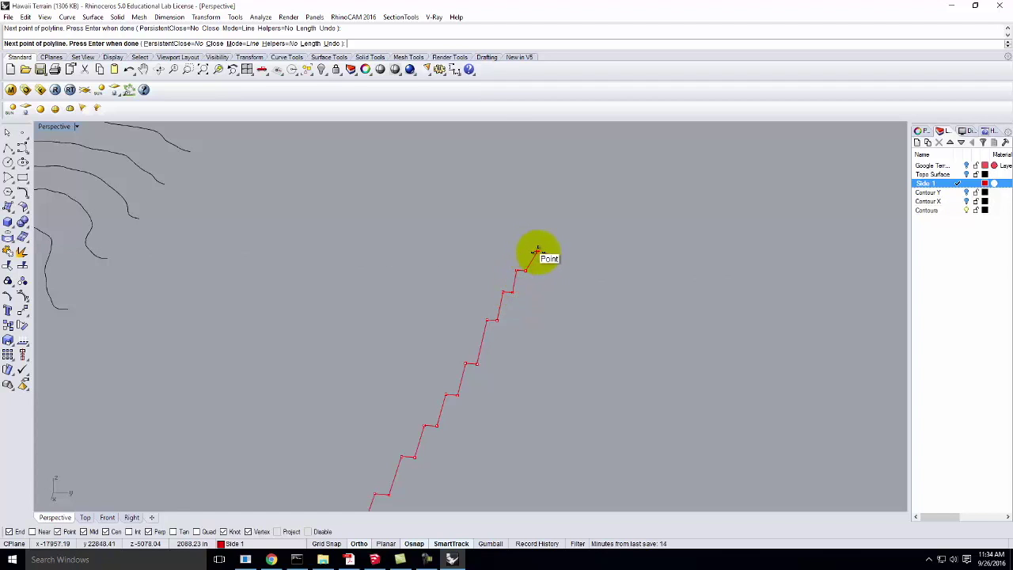
pyautogui.click(526, 252)
pyautogui.hotkey('shift', 'Return')
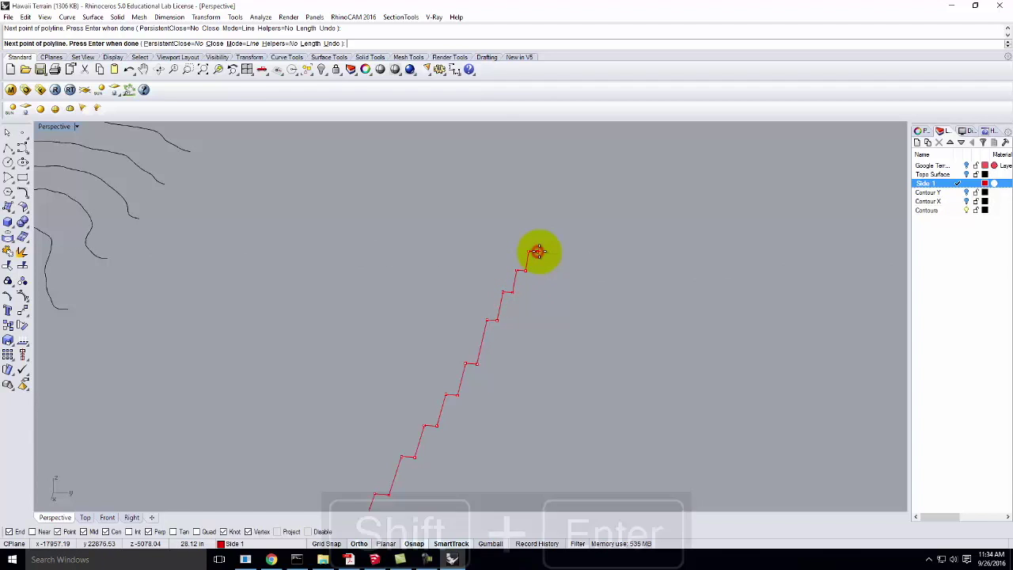
pyautogui.scroll(-5, 720, 265)
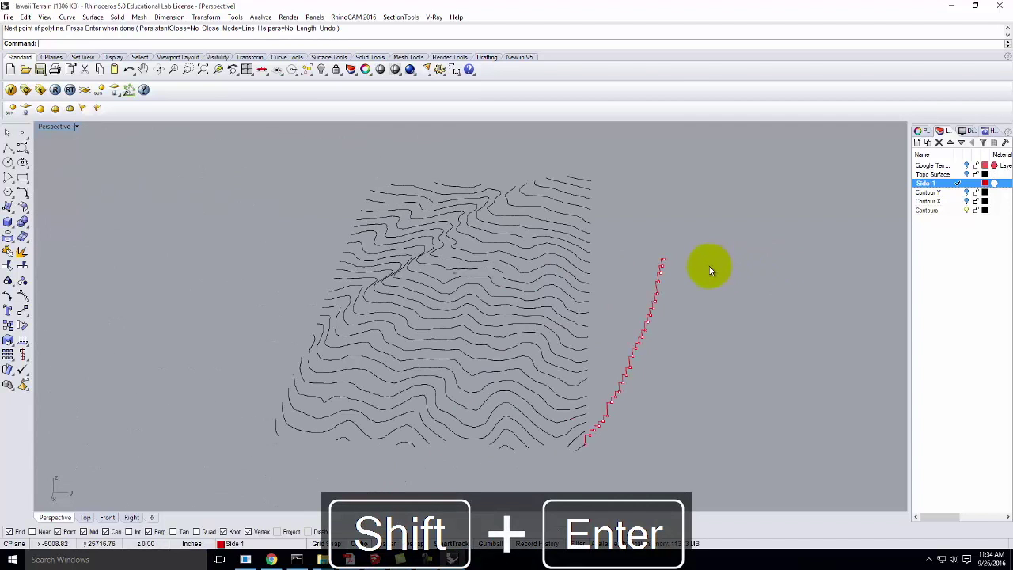
pyautogui.moveTo(670, 421)
pyautogui.mouseDown(button='right')
pyautogui.moveTo(656, 357)
pyautogui.moveTo(665, 402)
pyautogui.mouseUp(button='right')
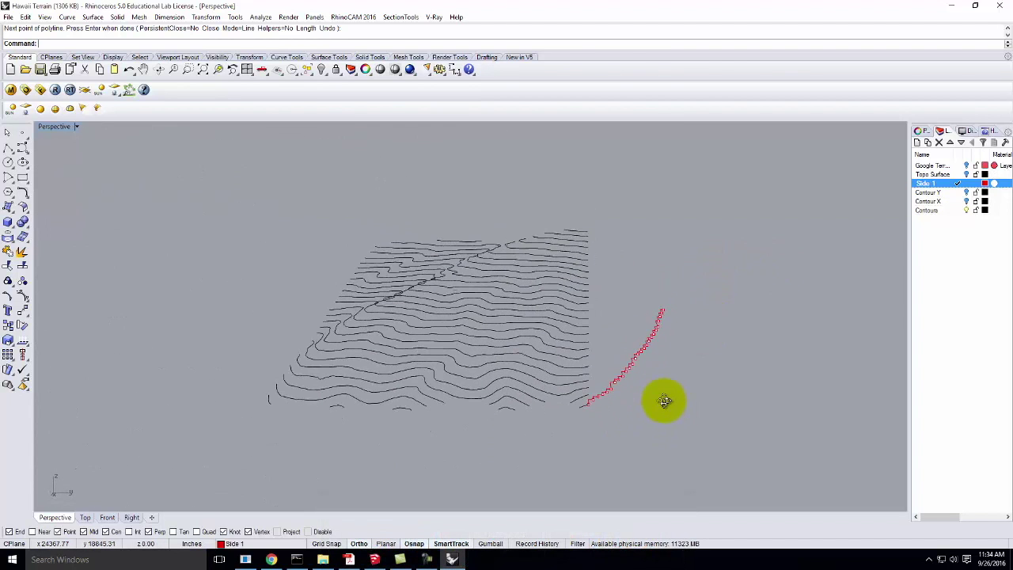
# Rotate the stepped polyline and its points with Rotate 3-D about the edge axis from the lowest corner point, from flat back up to vertical
pyautogui.moveTo(581, 200); pyautogui.dragTo(742, 424)
pyautogui.scroll(3, 589, 416)
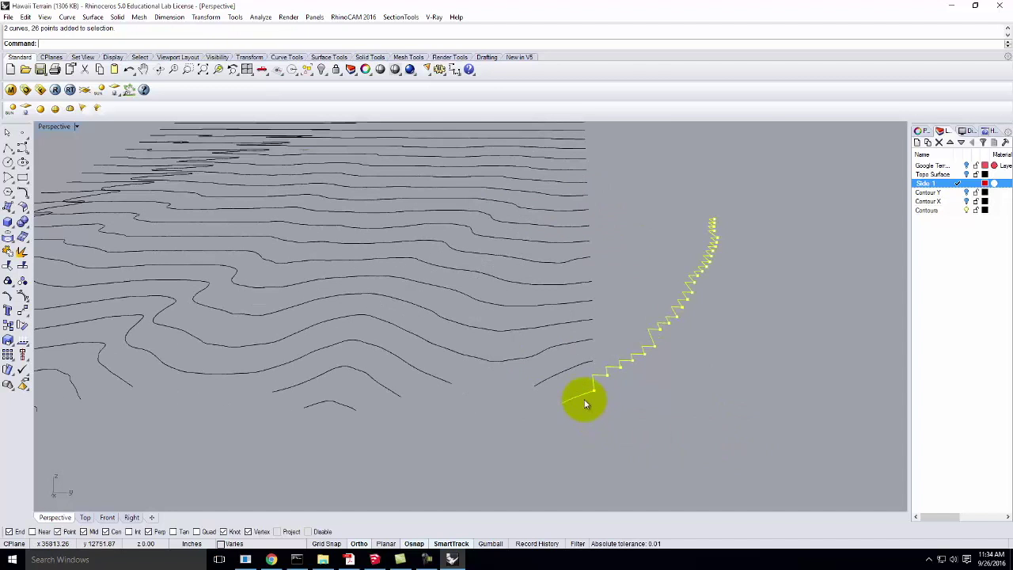
pyautogui.write('rotate3d')
pyautogui.press('Return')
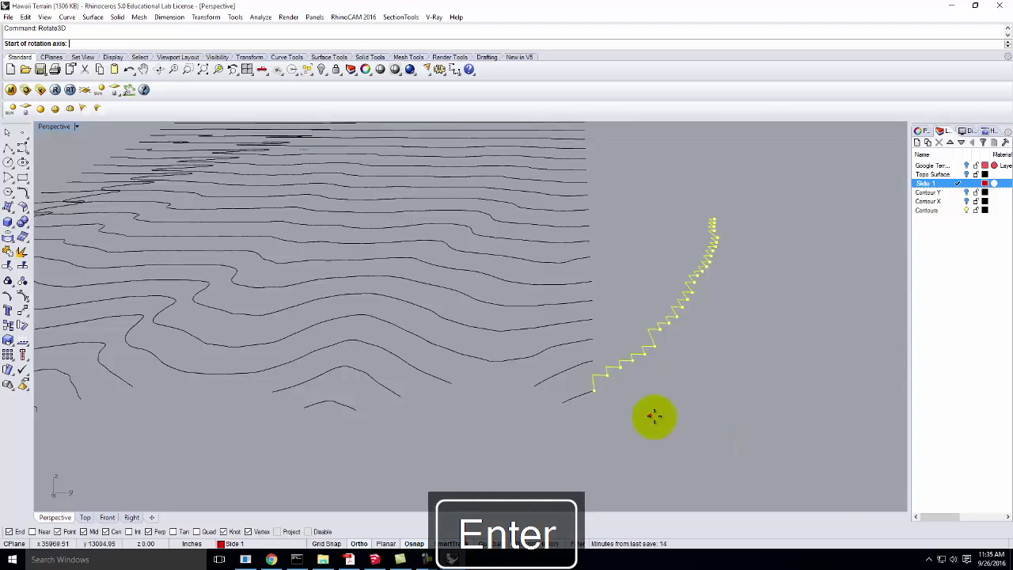
pyautogui.click(594, 393)
pyautogui.scroll(-3, 577, 469)
pyautogui.moveTo(708, 452); pyautogui.dragTo(597, 444, button='right')
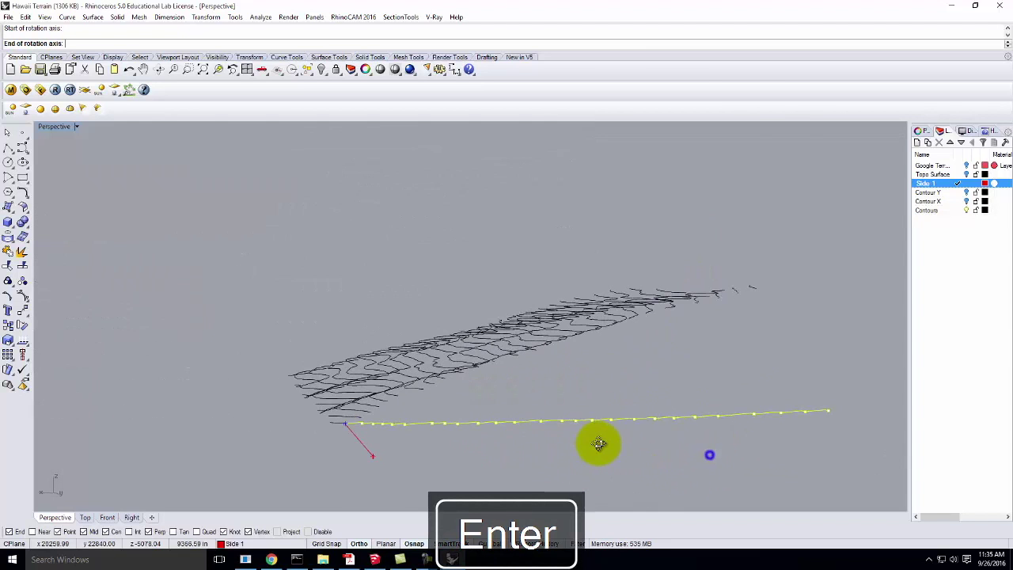
pyautogui.click(782, 385)
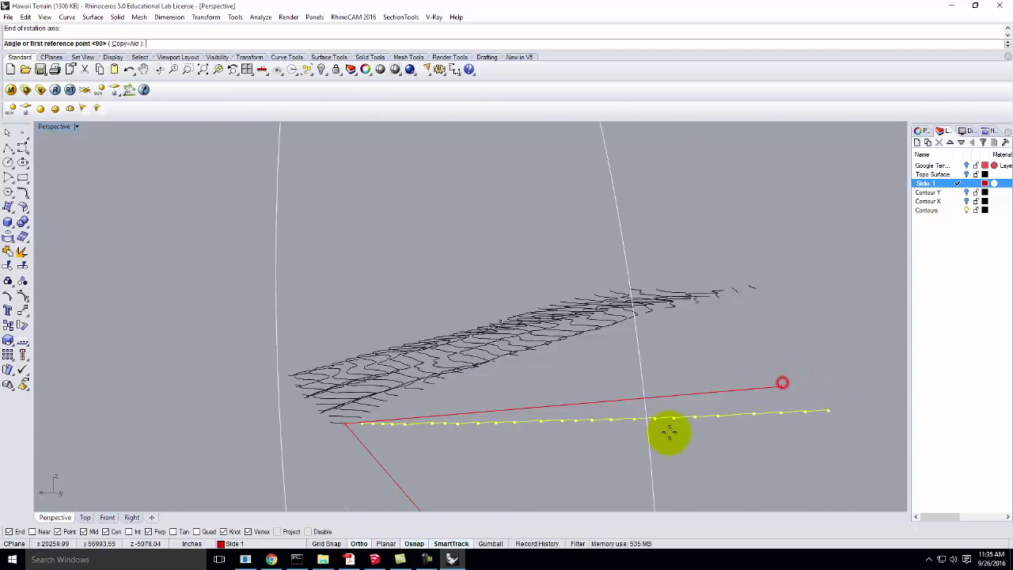
pyautogui.moveTo(673, 430); pyautogui.dragTo(719, 480, button='right')
pyautogui.scroll(-3, 593, 362)
pyautogui.moveTo(593, 361); pyautogui.dragTo(663, 471, button='right')
pyautogui.click(665, 369)
pyautogui.click(569, 195)
pyautogui.moveTo(658, 331); pyautogui.dragTo(810, 385, button='right')
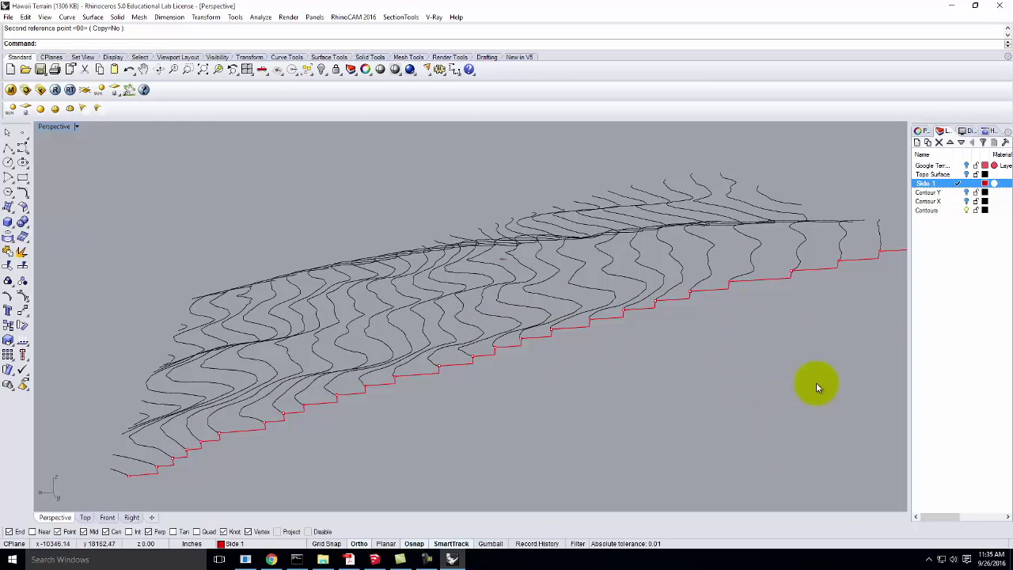
# Examine in the Front and Perspective views how the upright stepped profile lines up with the contour ends along the terrain edge
pyautogui.doubleClick(49, 128)
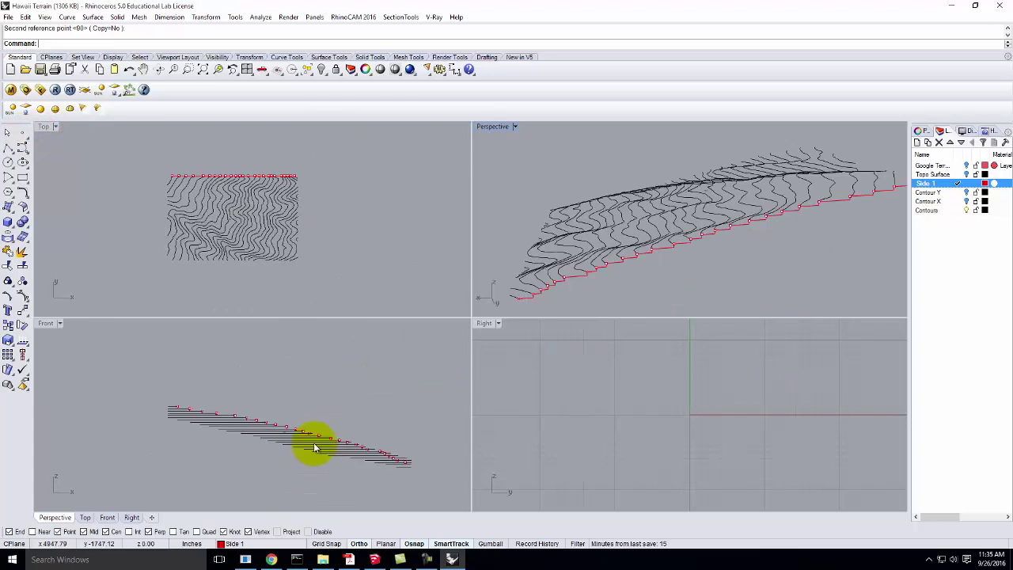
pyautogui.scroll(3, 315, 448)
pyautogui.scroll(3, 300, 425)
pyautogui.click(318, 411)
pyautogui.scroll(-3, 392, 466)
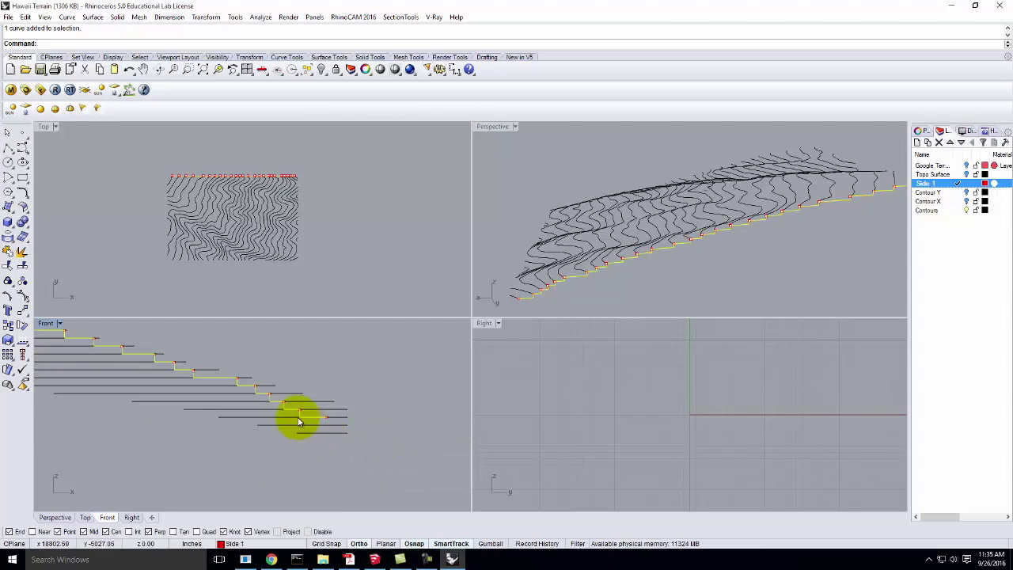
pyautogui.scroll(-2, 299, 422)
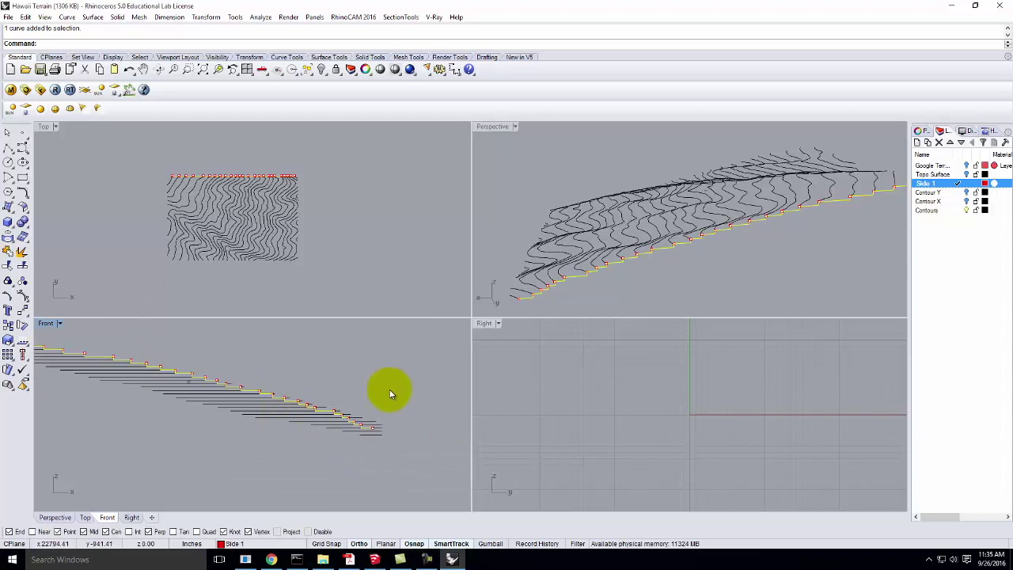
pyautogui.scroll(3, 237, 372)
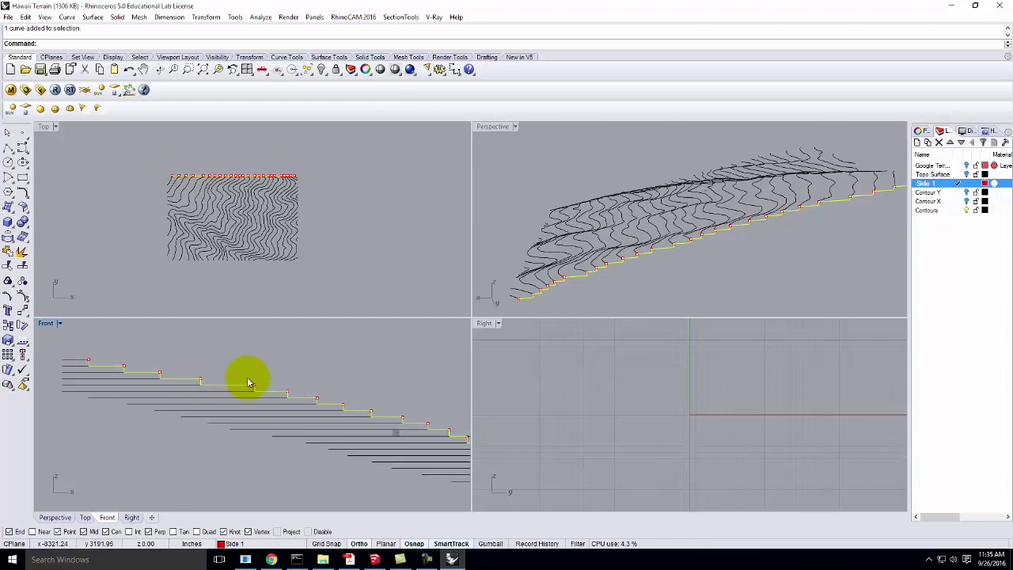
pyautogui.scroll(-1, 113, 389)
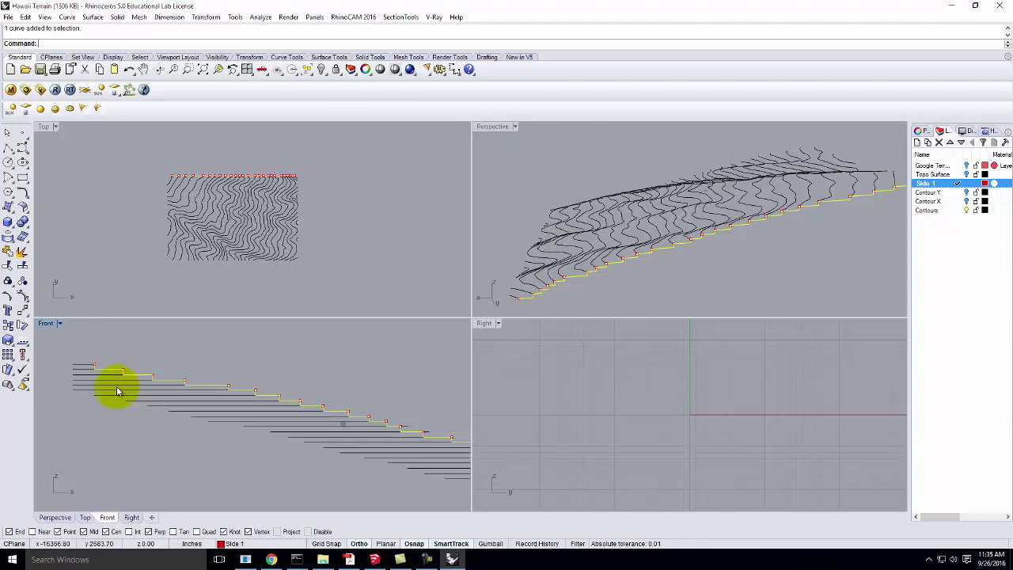
pyautogui.doubleClick(485, 128)
pyautogui.moveTo(362, 335); pyautogui.dragTo(654, 355, button='right')
pyautogui.click(332, 425)
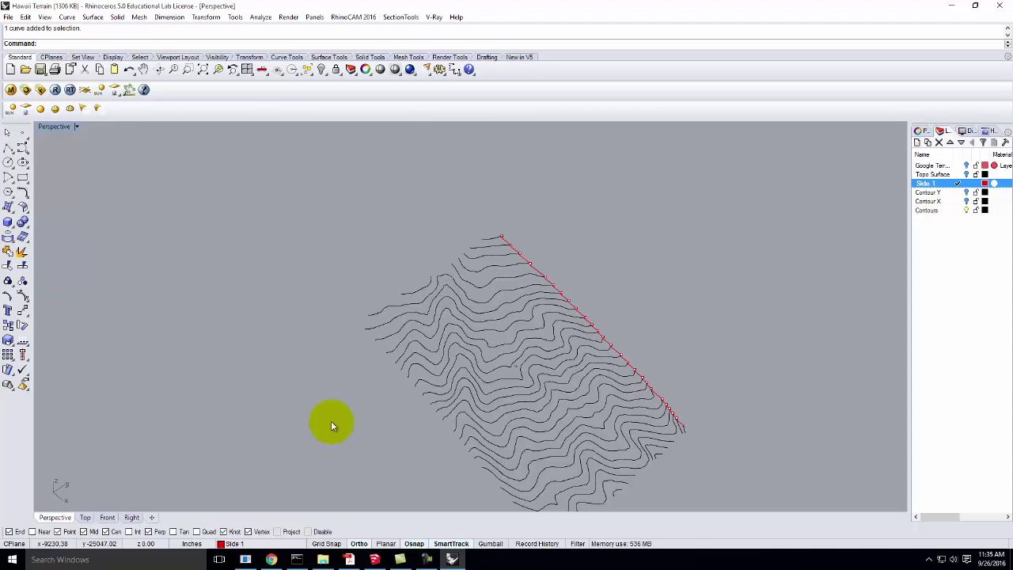
pyautogui.moveTo(362, 398); pyautogui.dragTo(579, 421, button='right')
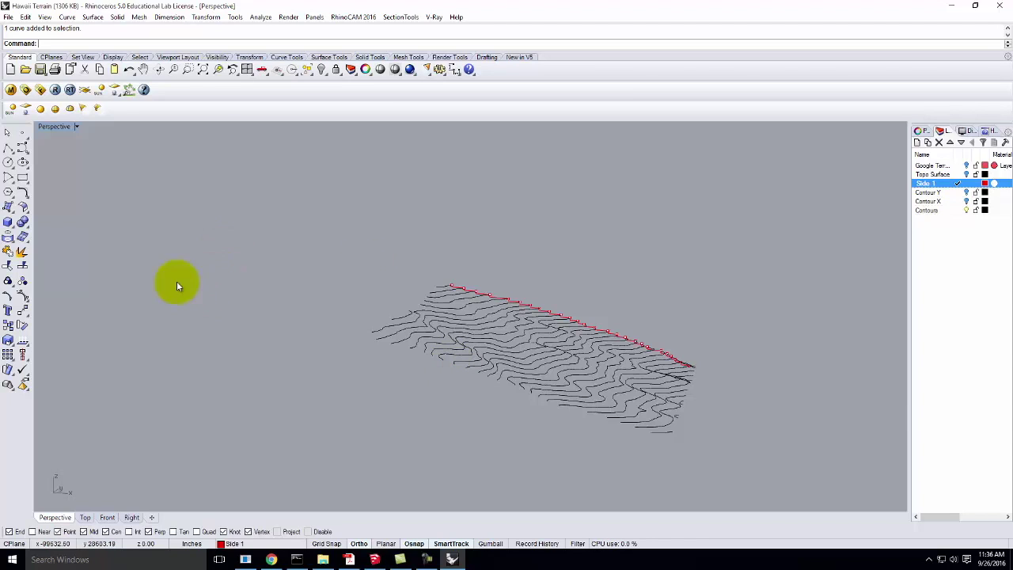
# Sketch a trial six-point polyline on the default construction plane beside the terrain, and delete it
pyautogui.click(7, 149)
pyautogui.scroll(-2, 464, 316)
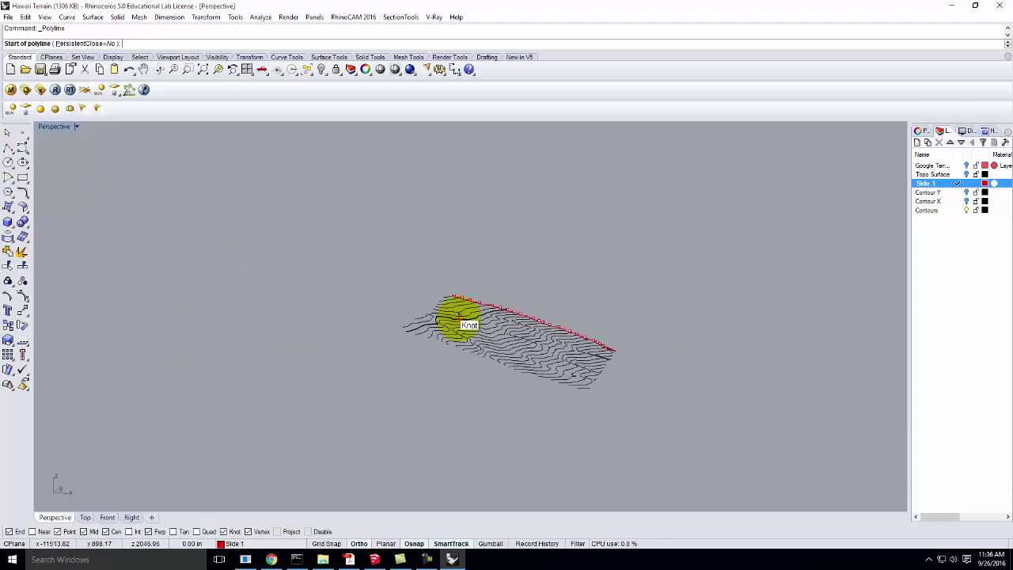
pyautogui.click(242, 445)
pyautogui.click(252, 414)
pyautogui.click(181, 403)
pyautogui.click(266, 362)
pyautogui.click(434, 384)
pyautogui.click(332, 459)
pyautogui.press('Return')
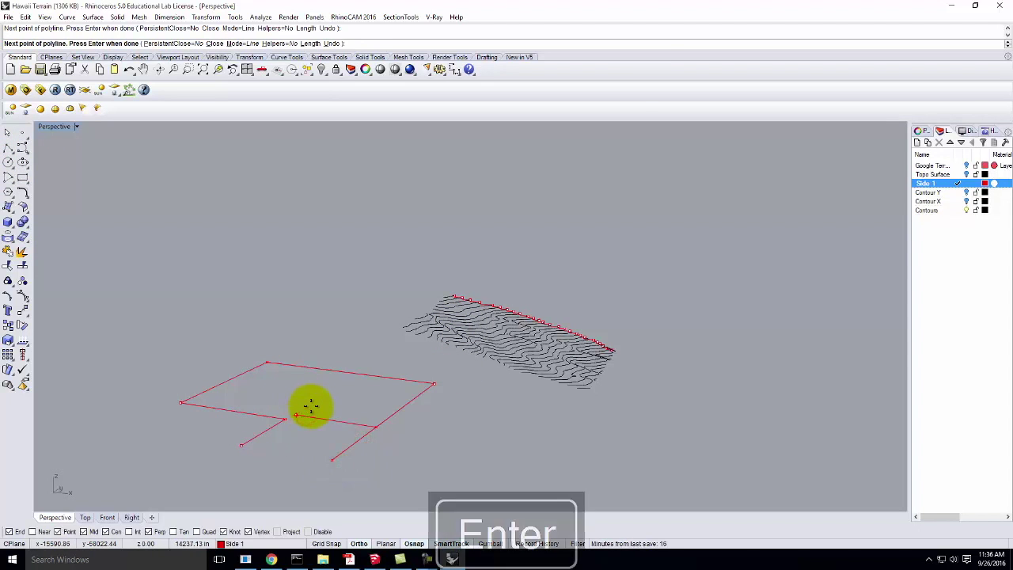
pyautogui.moveTo(348, 427)
pyautogui.mouseDown(button='right')
pyautogui.moveTo(342, 393)
pyautogui.moveTo(337, 428)
pyautogui.mouseUp(button='right')
pyautogui.click(272, 350)
pyautogui.press('Delete')
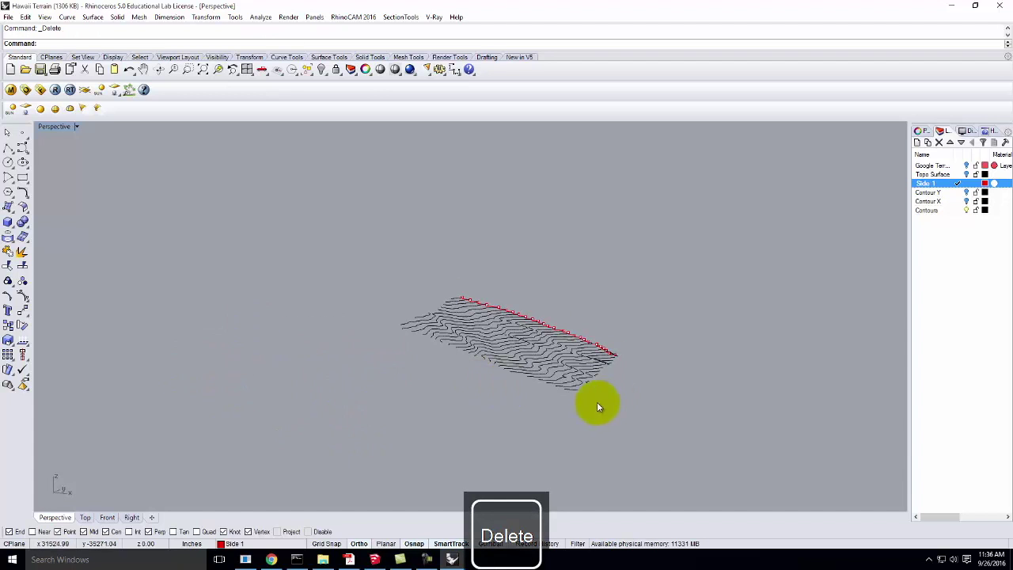
pyautogui.scroll(5, 597, 401)
pyautogui.click(8, 148)
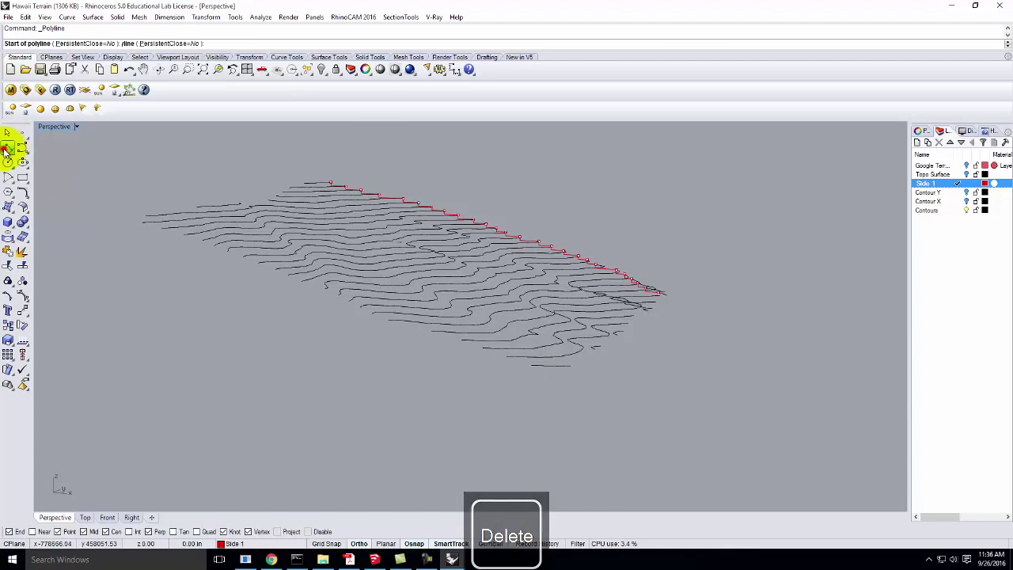
pyautogui.scroll(3, 543, 369)
pyautogui.click(488, 387)
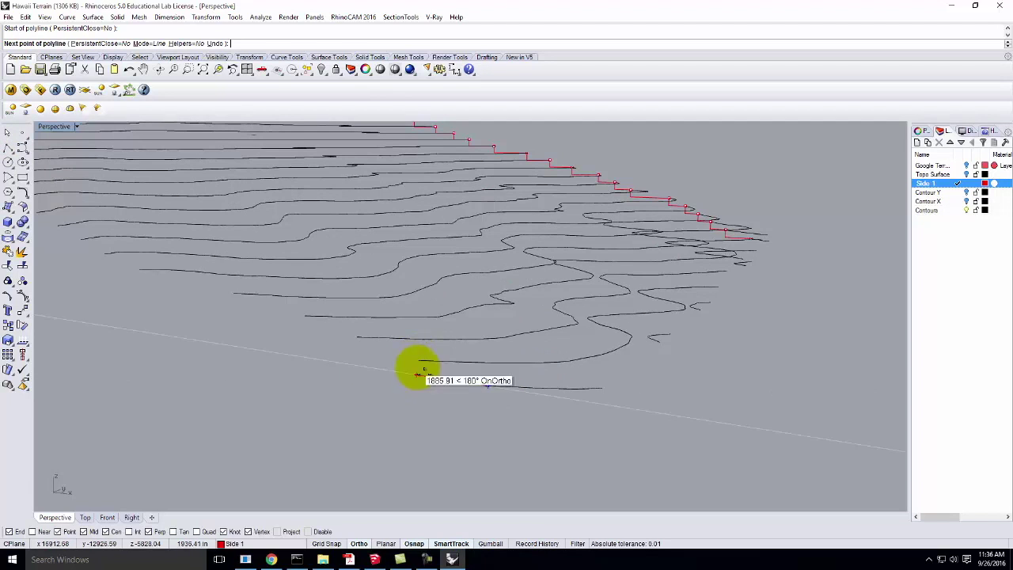
pyautogui.press('Escape')
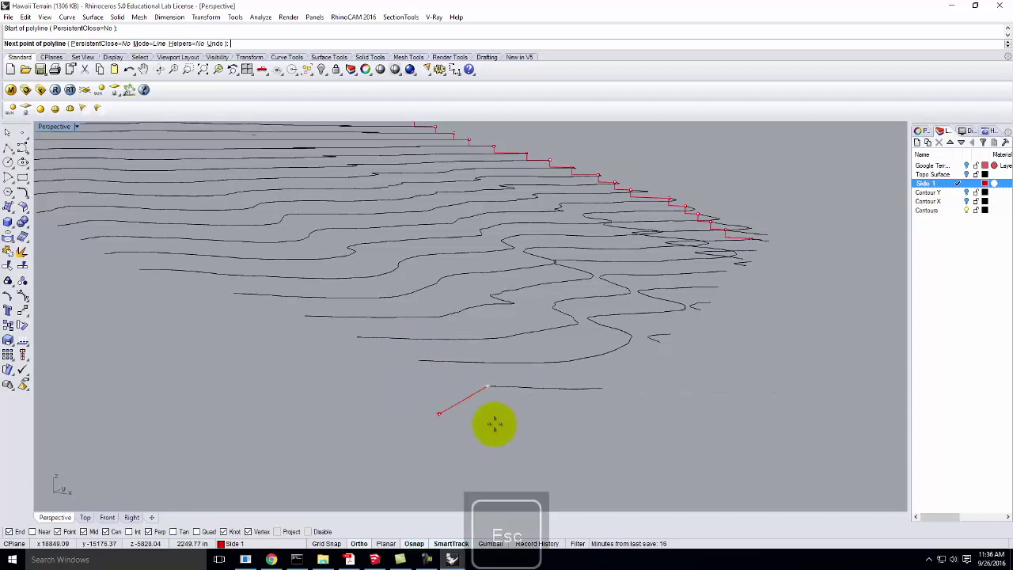
pyautogui.scroll(-5, 667, 437)
pyautogui.moveTo(667, 437); pyautogui.dragTo(611, 443, button='right')
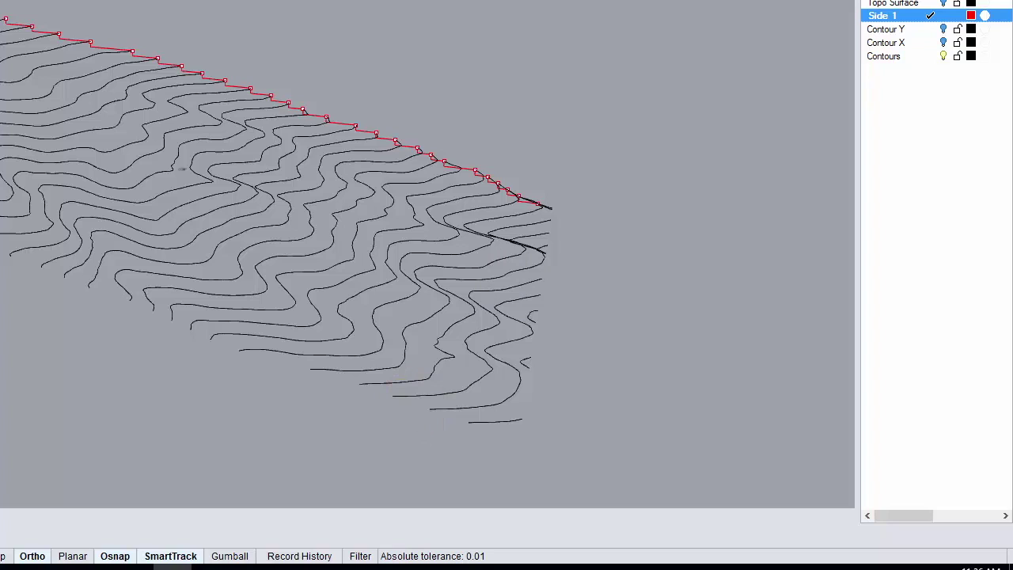
pyautogui.click(49, 49)
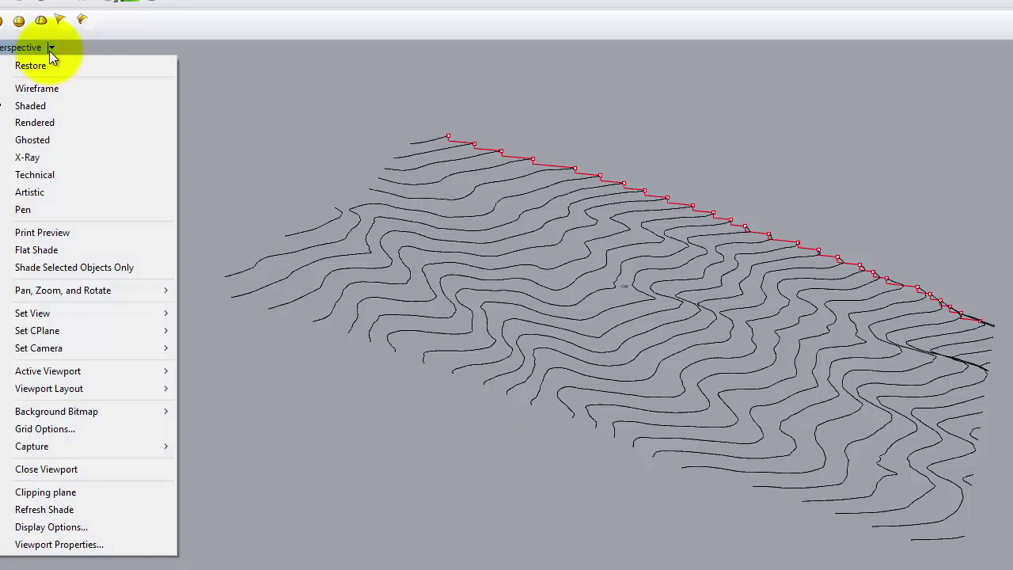
pyautogui.moveTo(20, 333)
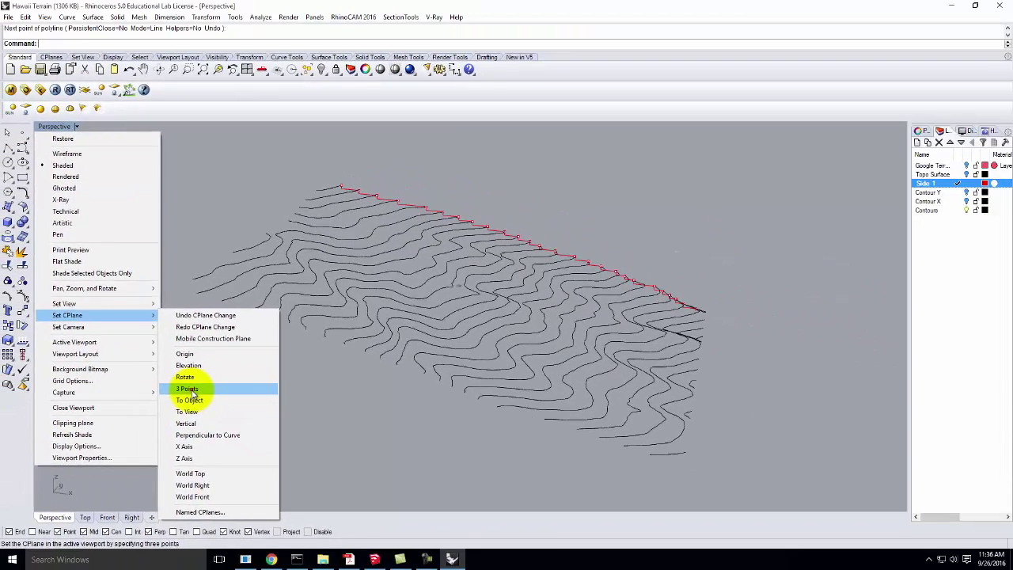
pyautogui.click(217, 441)
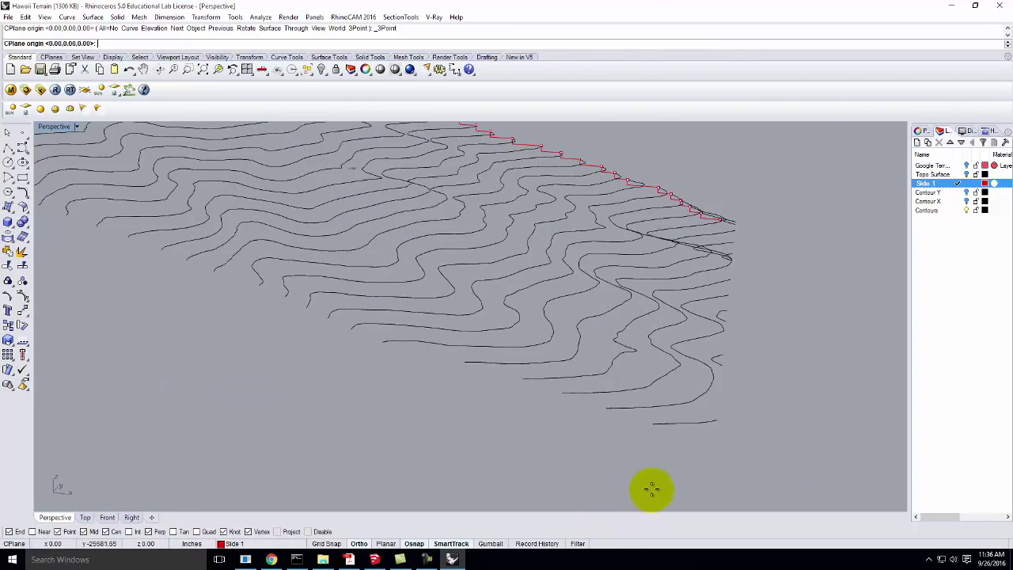
pyautogui.scroll(5, 652, 489)
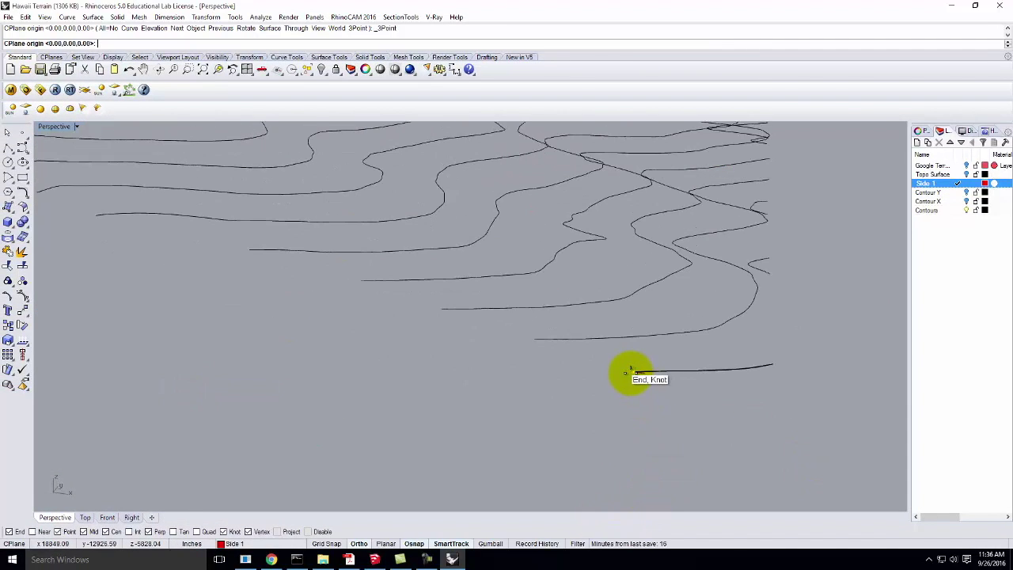
pyautogui.scroll(3, 631, 372)
pyautogui.scroll(3, 593, 367)
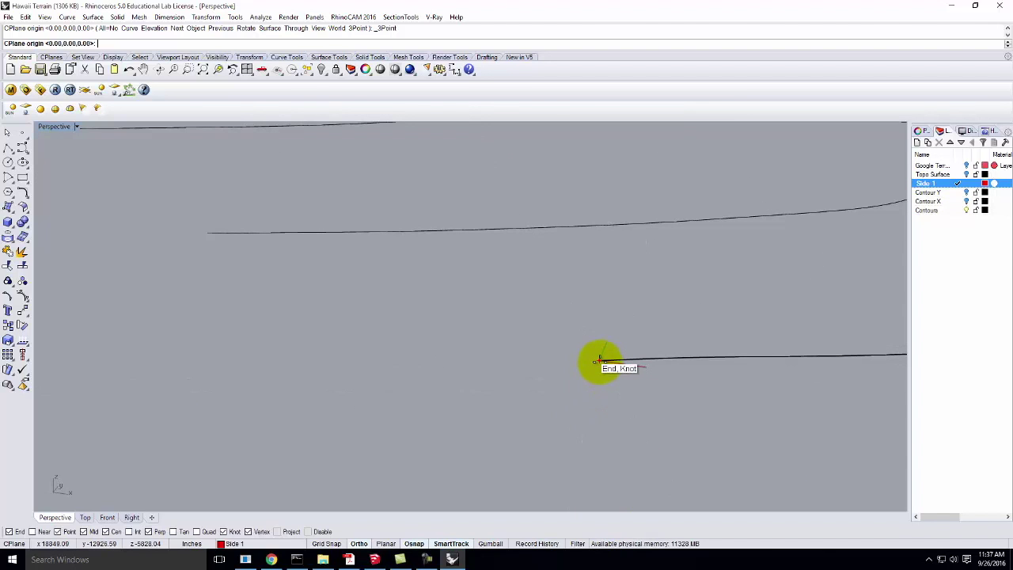
pyautogui.press('Escape')
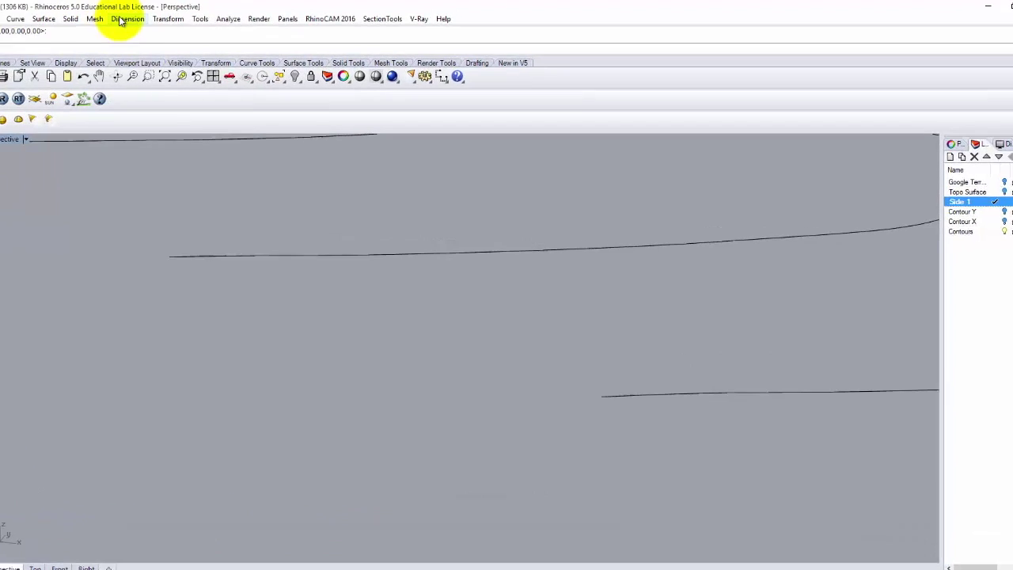
# Set the document's grid line count to 2000 for all viewports and apply the change
pyautogui.click(200, 18)
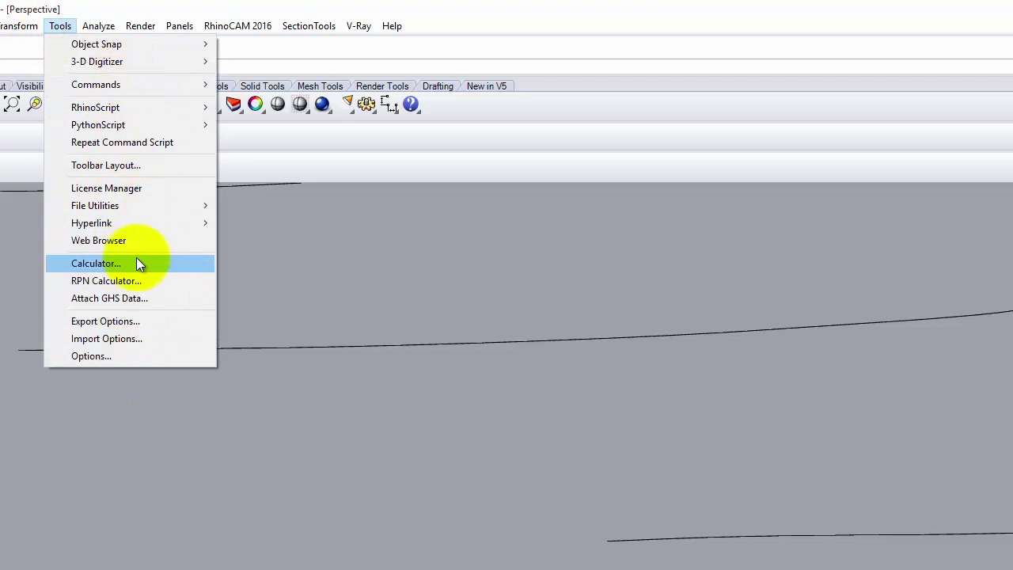
pyautogui.click(151, 357)
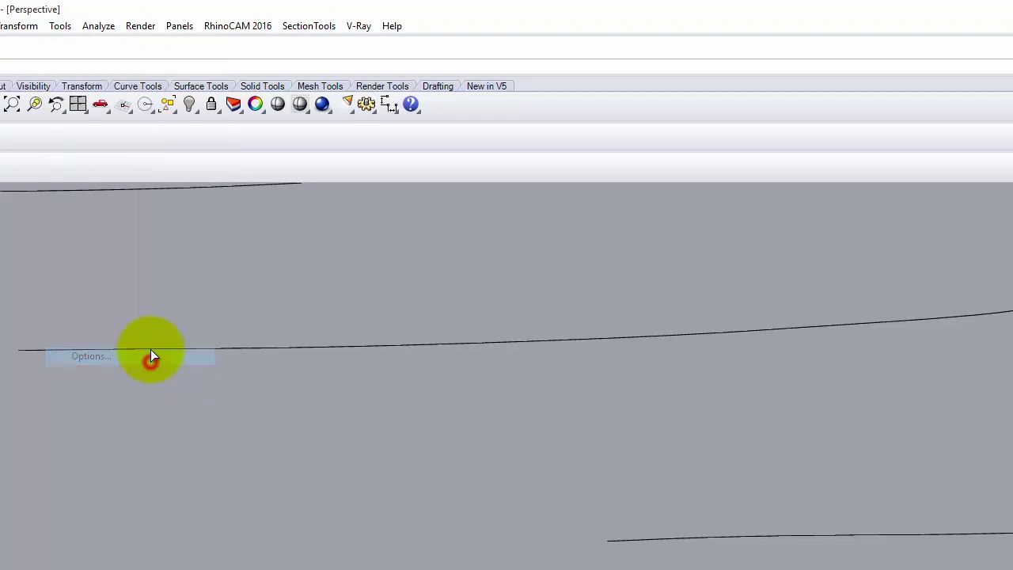
pyautogui.click(237, 256)
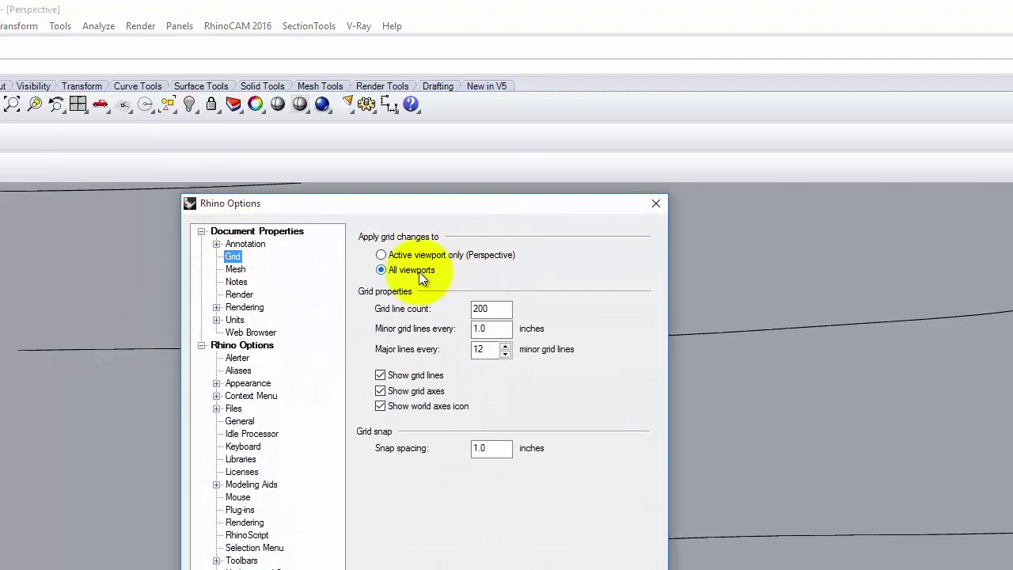
pyautogui.doubleClick(499, 309)
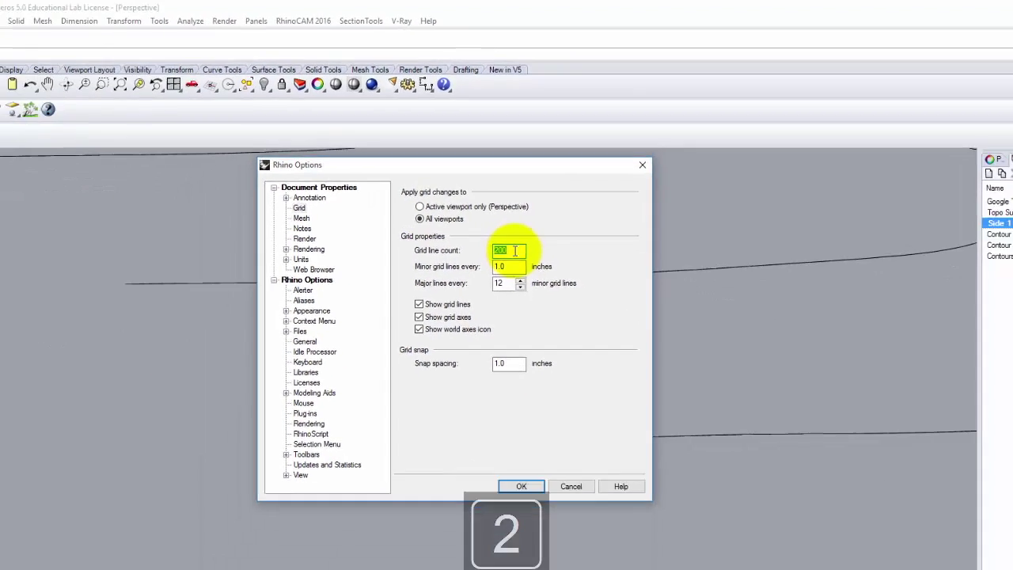
pyautogui.write('4')
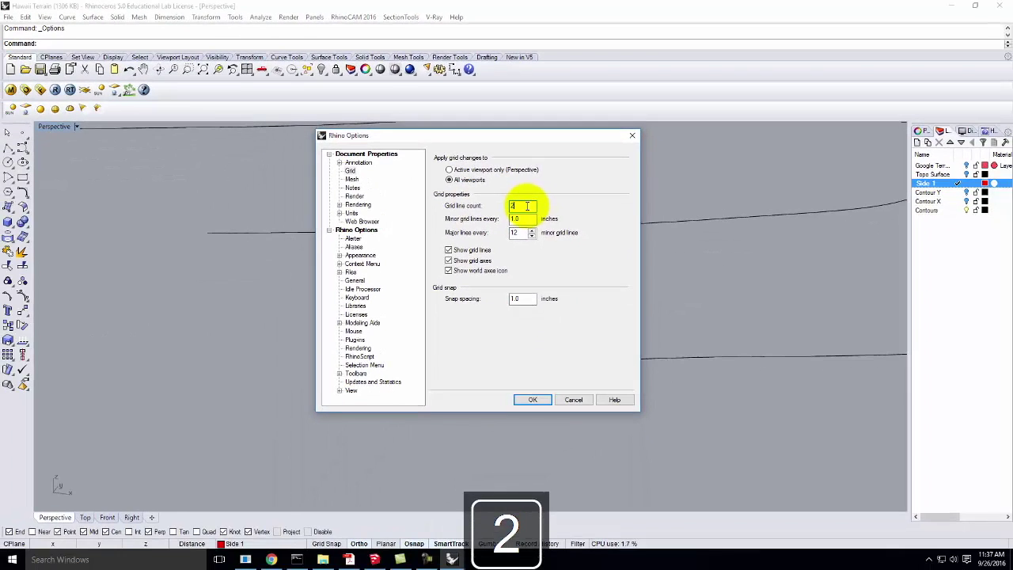
pyautogui.click(520, 220)
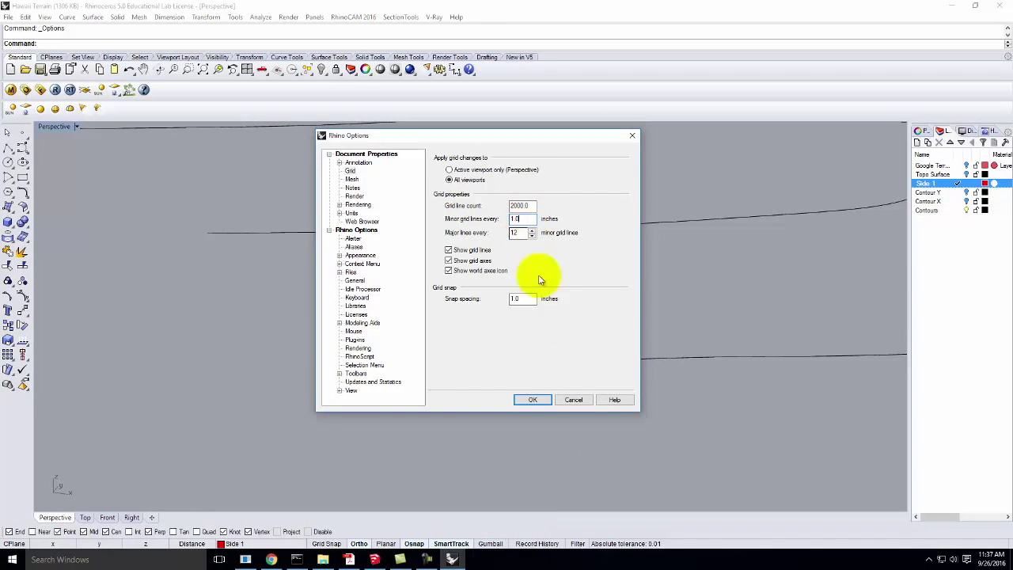
pyautogui.click(536, 399)
pyautogui.scroll(-6, 436, 340)
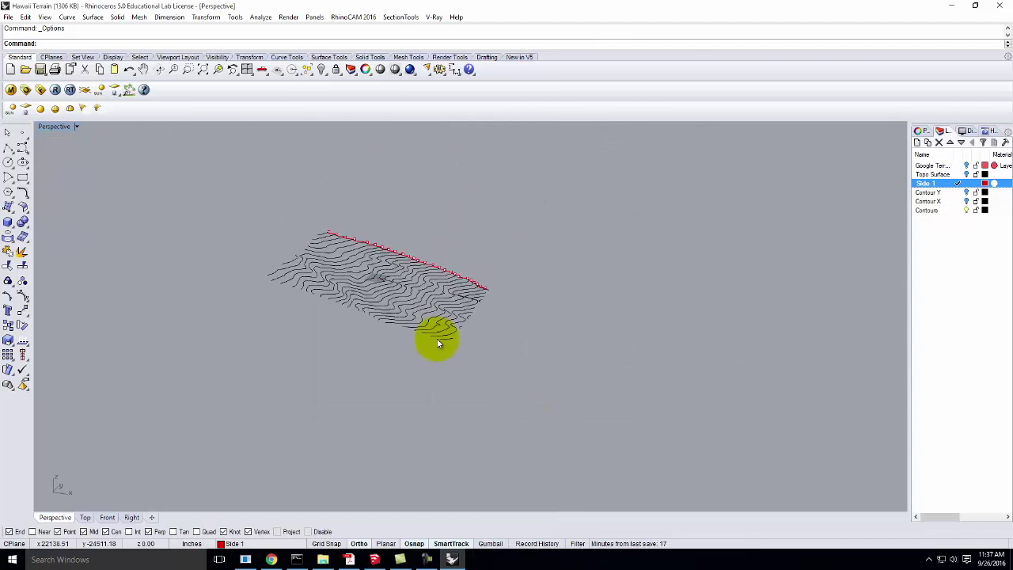
pyautogui.scroll(5, 387, 281)
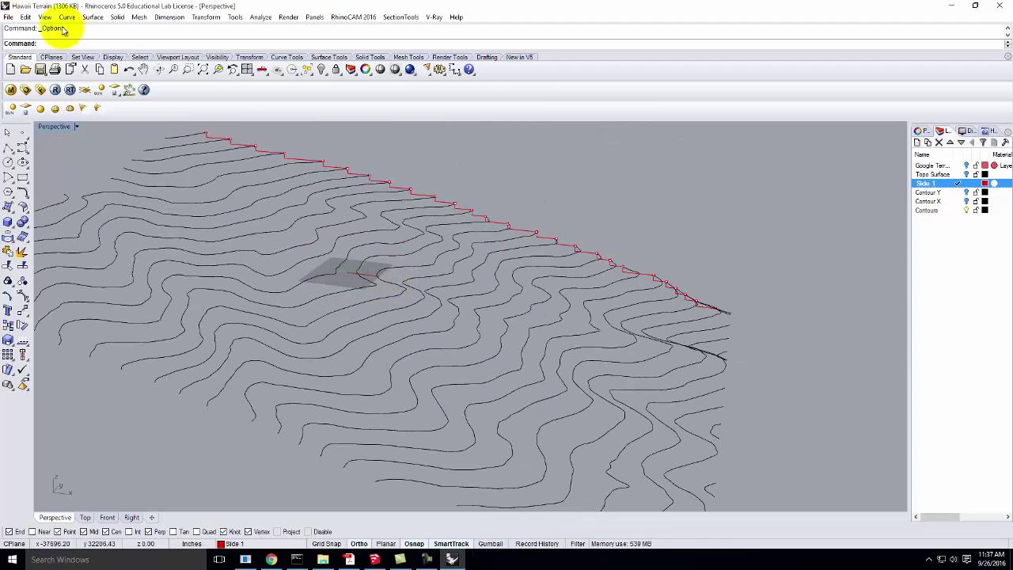
pyautogui.click(288, 17)
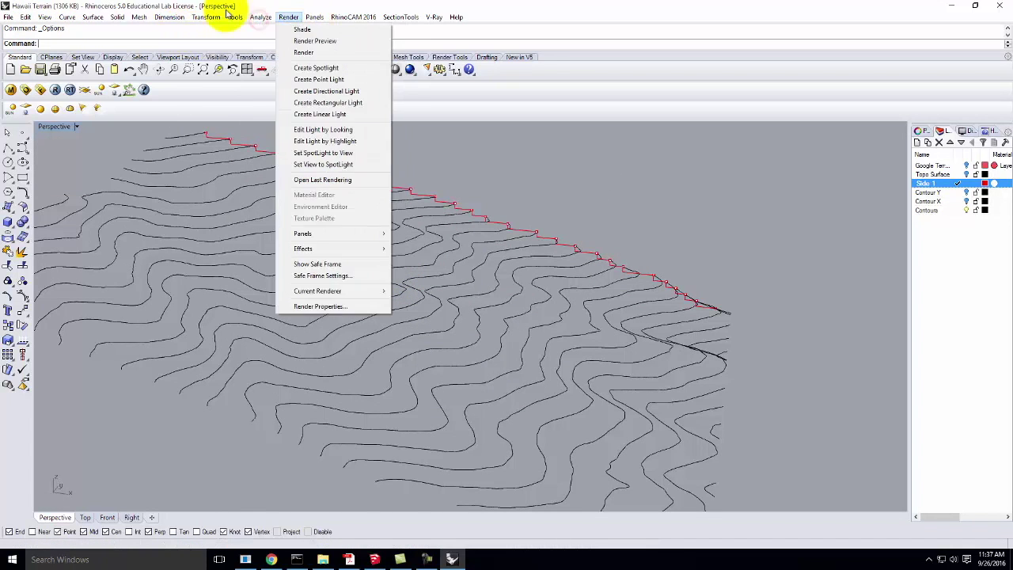
pyautogui.moveTo(206, 24)
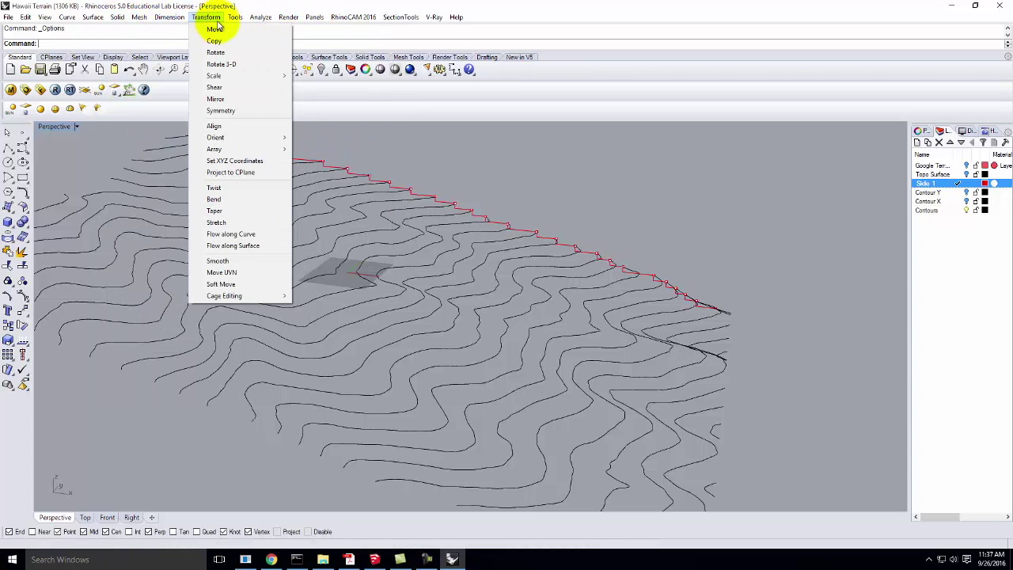
# Set the document's minor grid line spacing to 12 inches for all viewports and apply the change
pyautogui.moveTo(236, 17)
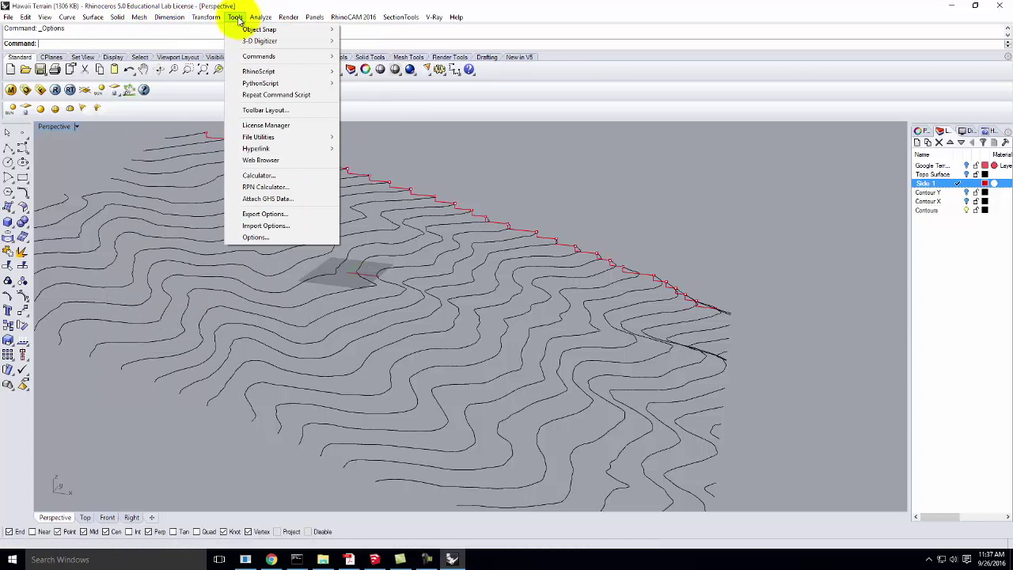
pyautogui.click(267, 236)
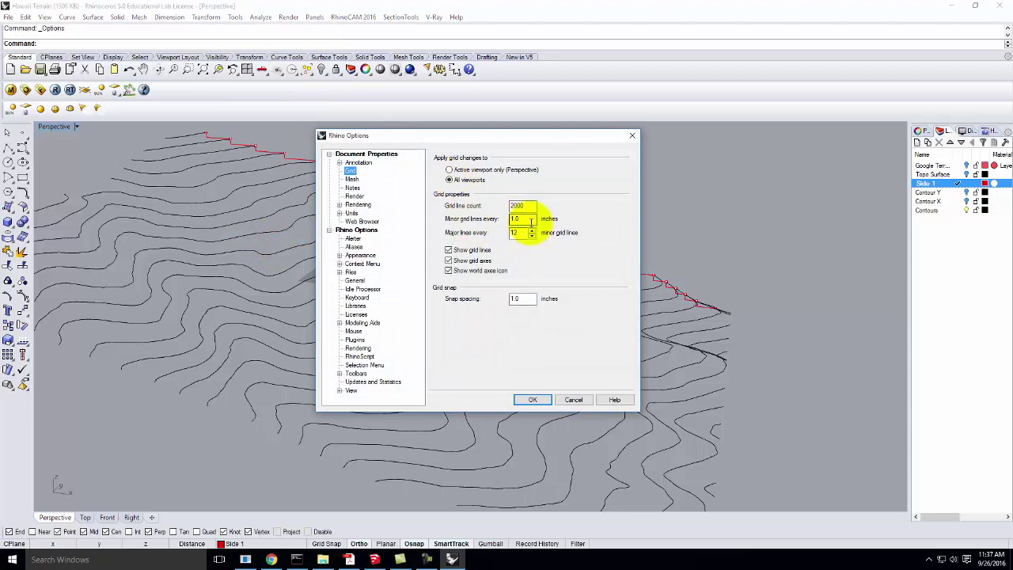
pyautogui.doubleClick(530, 221)
pyautogui.write('12')
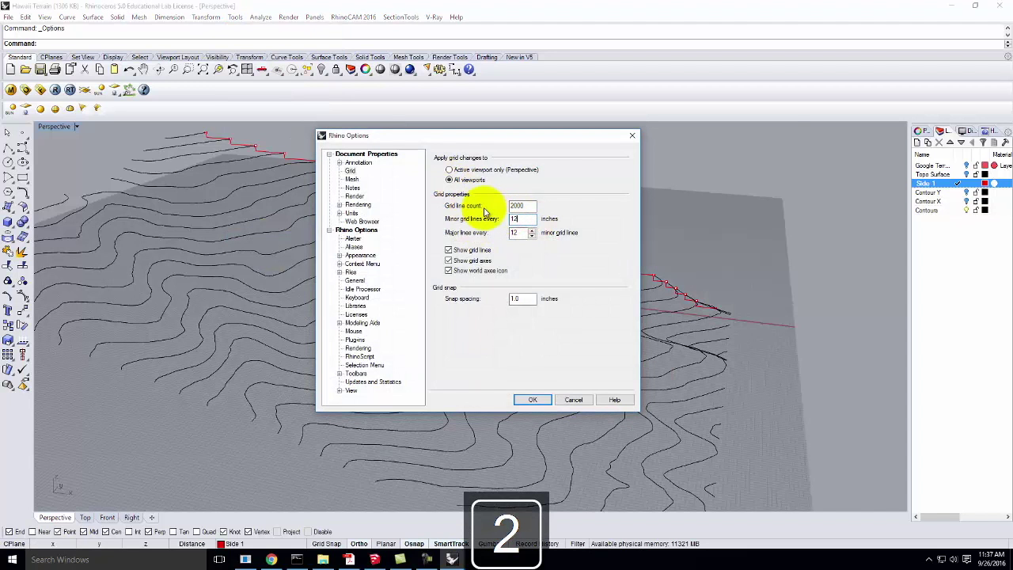
pyautogui.click(536, 400)
# Set a vertical three-point construction plane in Perspective, with its origin at the lowest contour's front end and its X axis along the terrain's front edge
pyautogui.moveTo(622, 340); pyautogui.dragTo(574, 366, button='right')
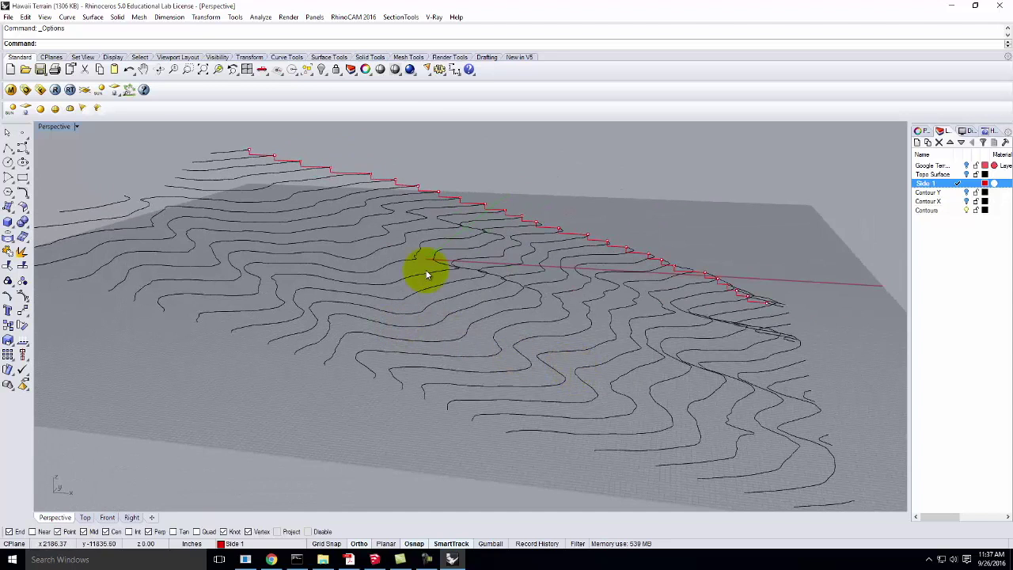
pyautogui.click(73, 126)
pyautogui.moveTo(91, 321)
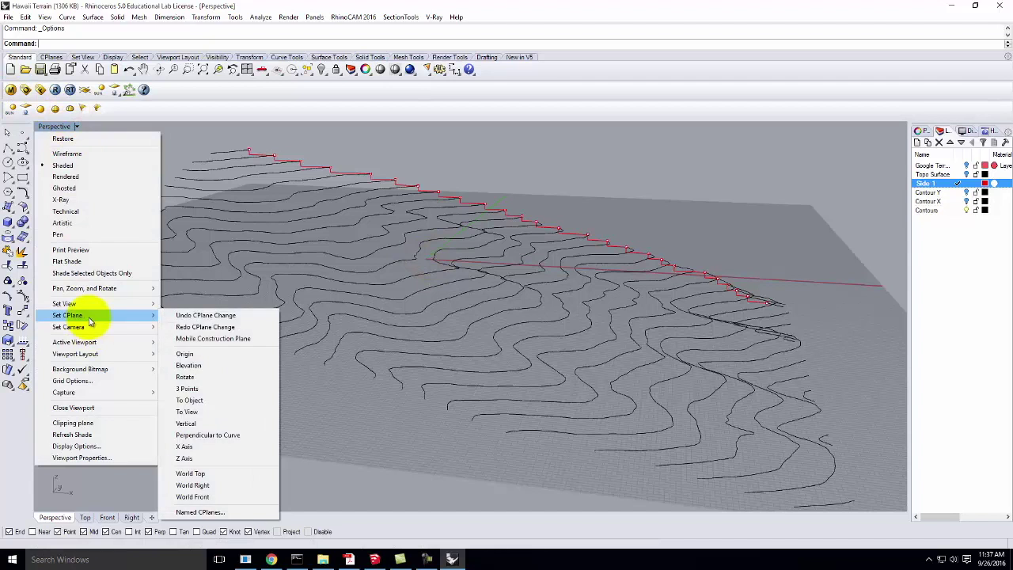
pyautogui.click(221, 389)
pyautogui.scroll(-3, 72, 323)
pyautogui.scroll(2, 367, 407)
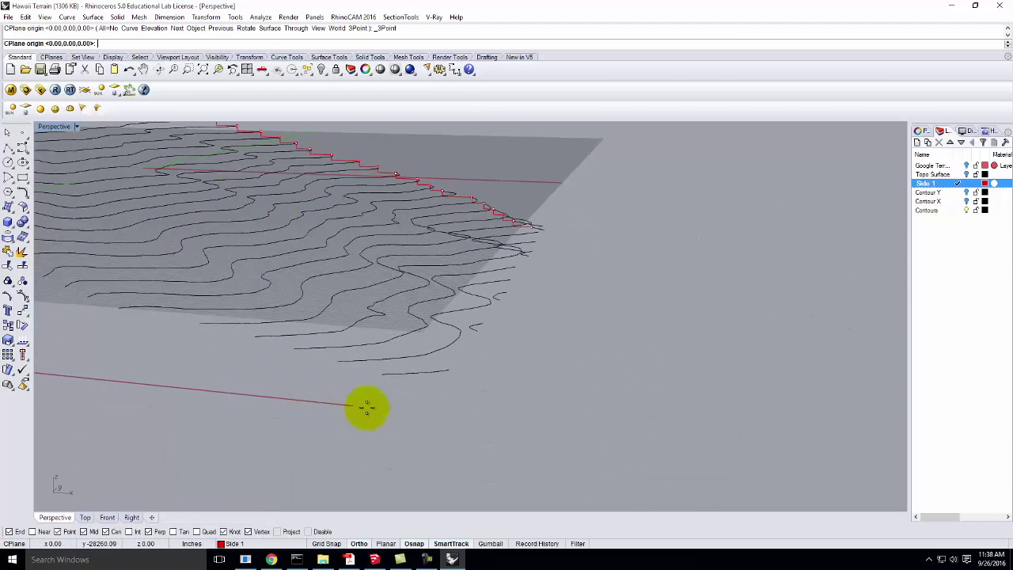
pyautogui.click(387, 372)
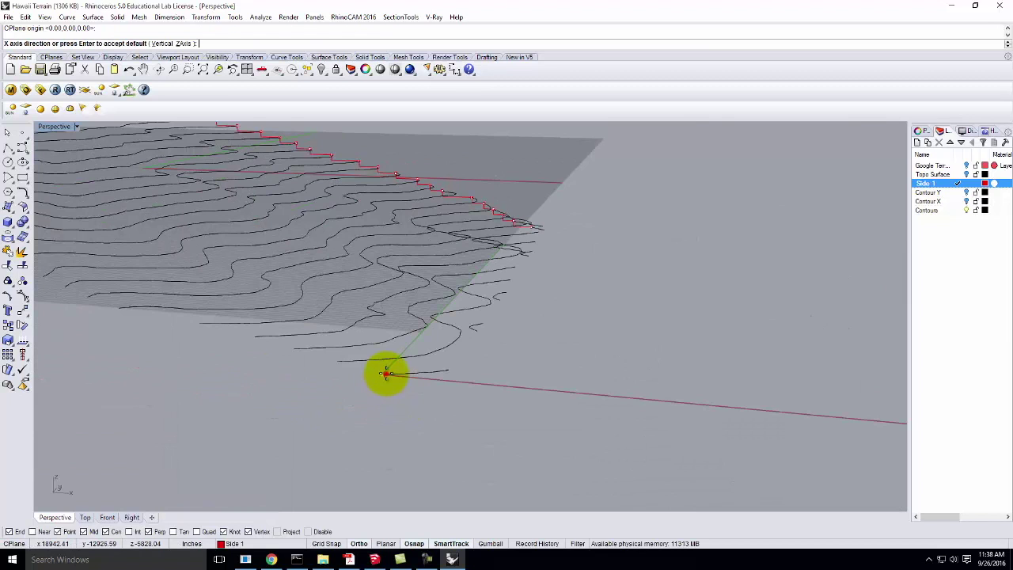
pyautogui.scroll(-3, 327, 369)
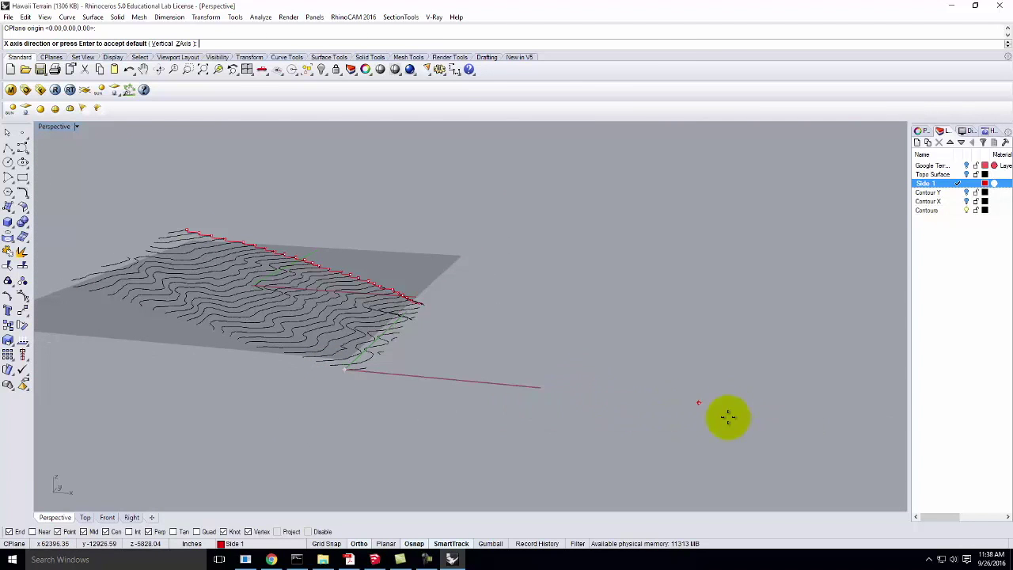
pyautogui.click(772, 429)
pyautogui.doubleClick(60, 130)
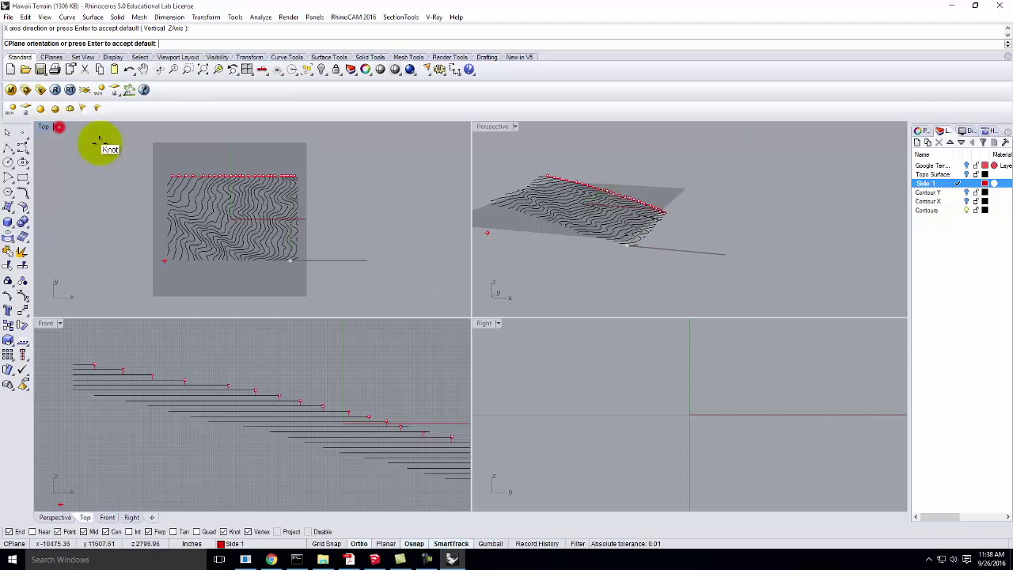
pyautogui.scroll(-5, 242, 423)
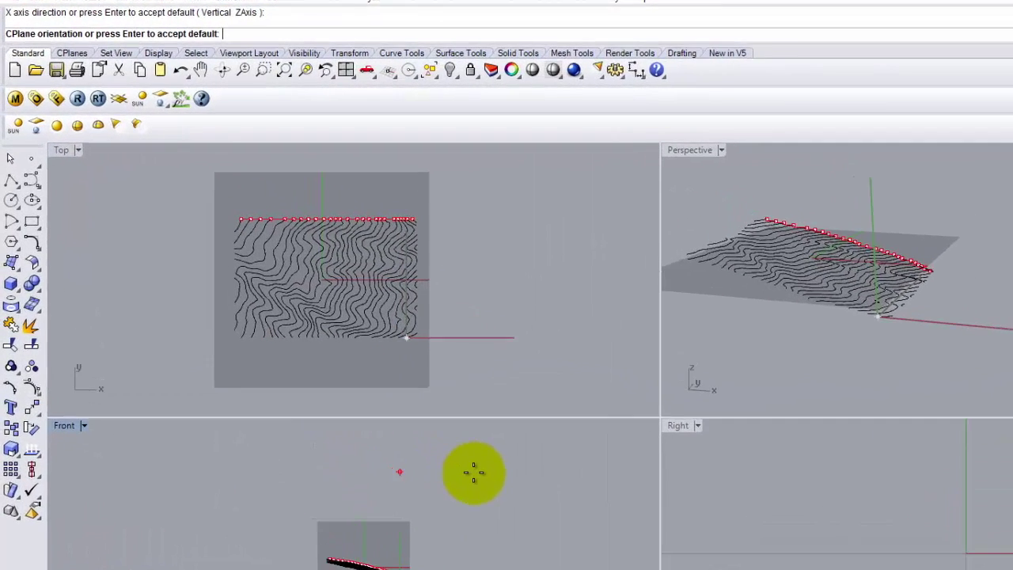
pyautogui.rightClick(338, 356)
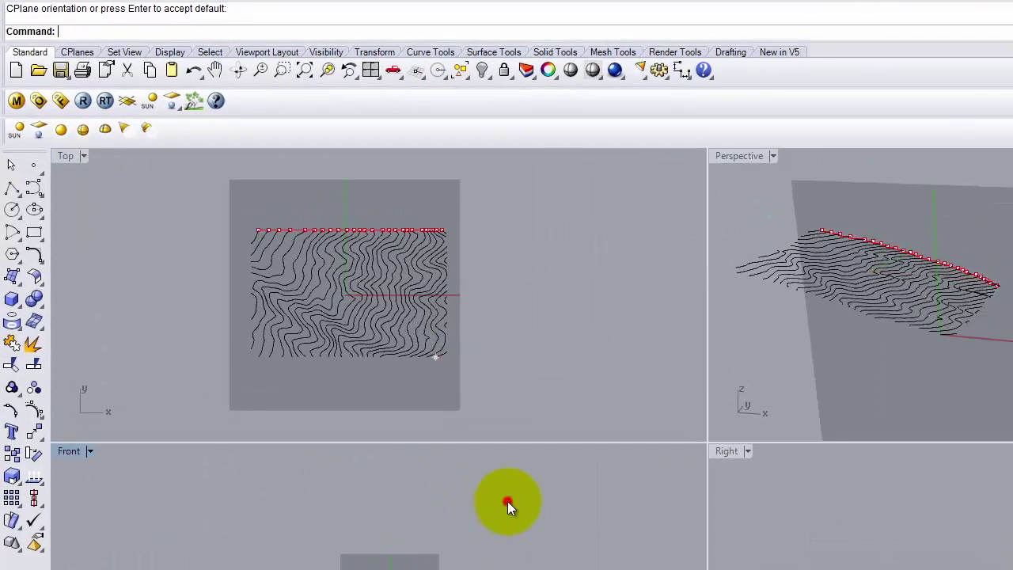
# Draw a stepped polyline on the vertical construction plane from the lowest contour's front end up through the ends of the next four contours
pyautogui.doubleClick(752, 156)
pyautogui.moveTo(844, 373); pyautogui.dragTo(736, 384, button='right')
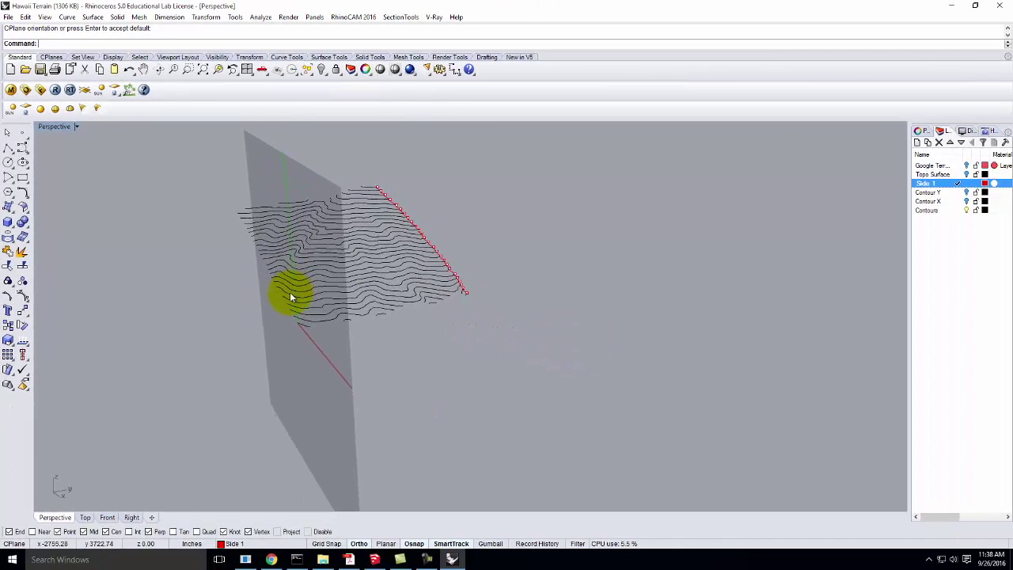
pyautogui.moveTo(290, 296); pyautogui.dragTo(79, 131, button='right')
pyautogui.click(8, 148)
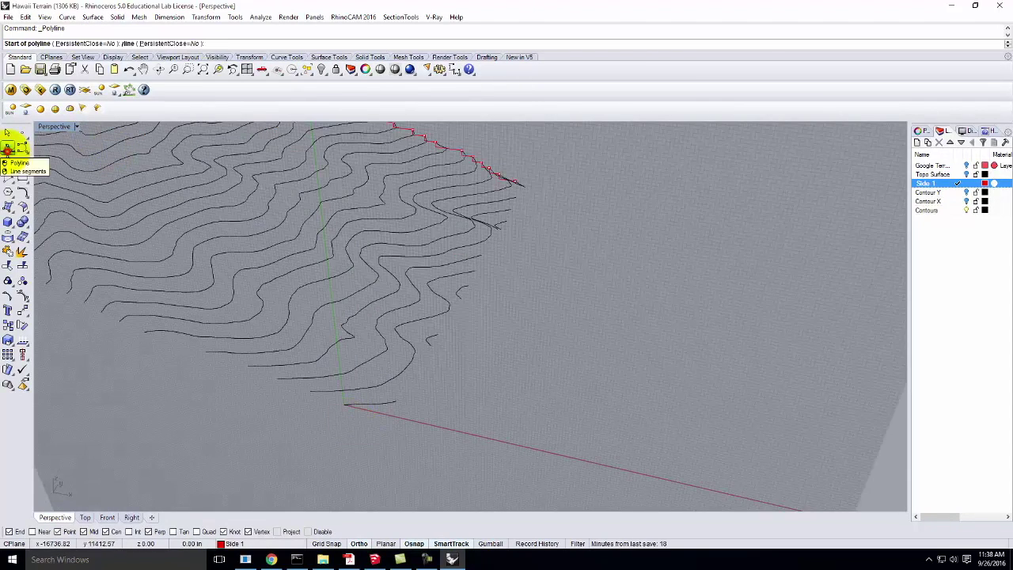
pyautogui.scroll(5, 350, 401)
pyautogui.click(353, 388)
pyautogui.click(247, 364)
pyautogui.click(247, 346)
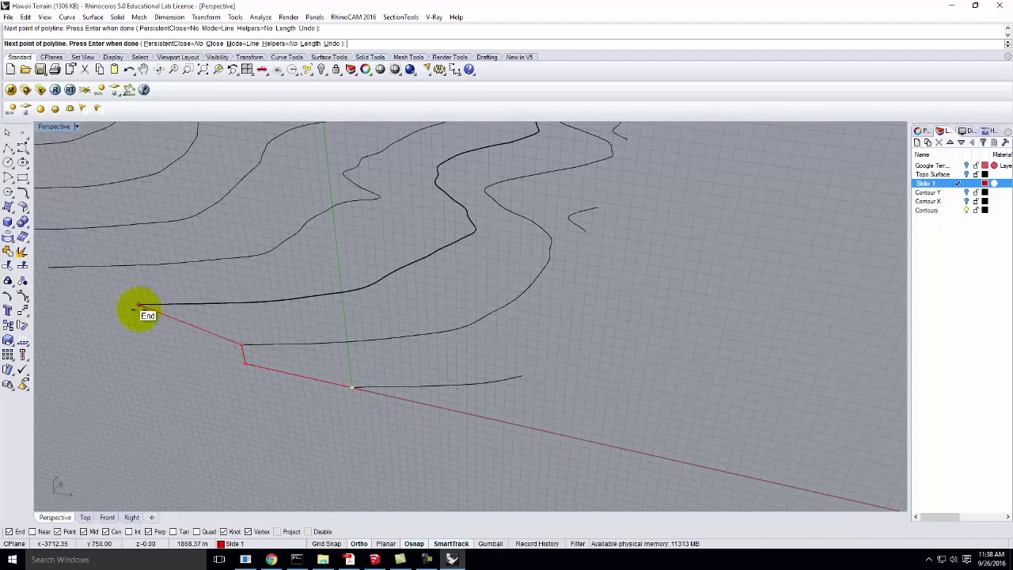
pyautogui.scroll(-3, 143, 307)
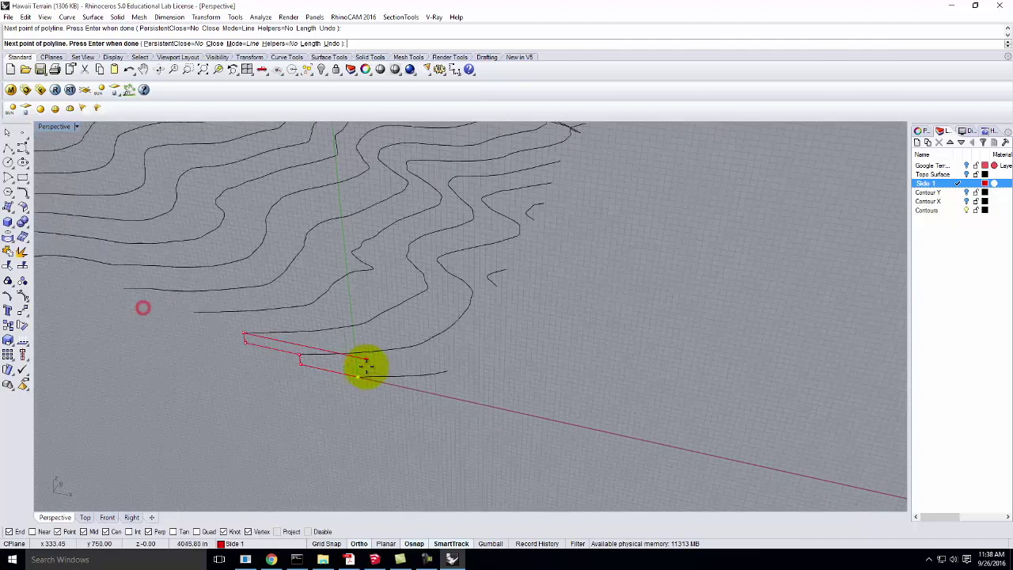
pyautogui.scroll(3, 331, 349)
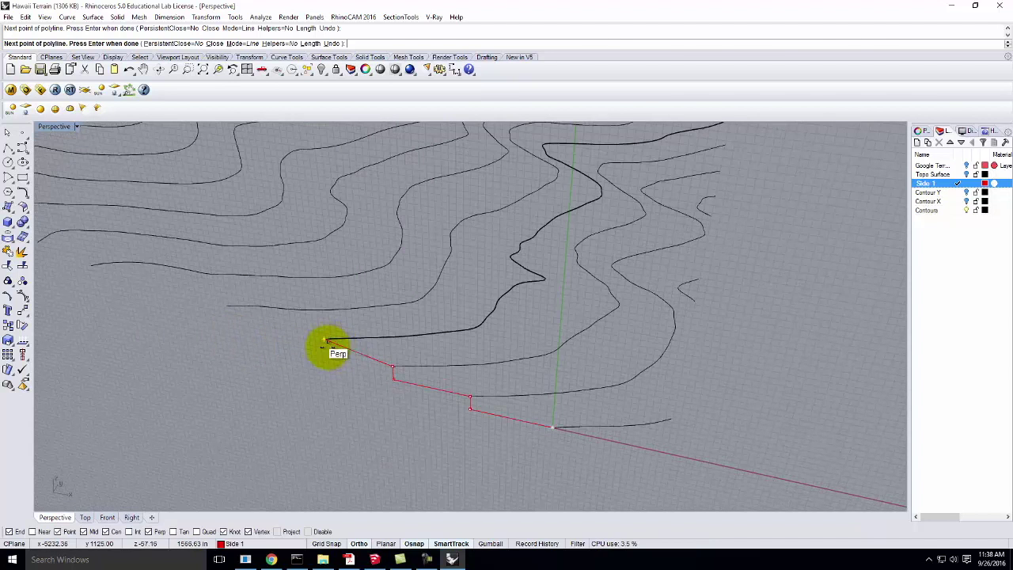
pyautogui.click(325, 342)
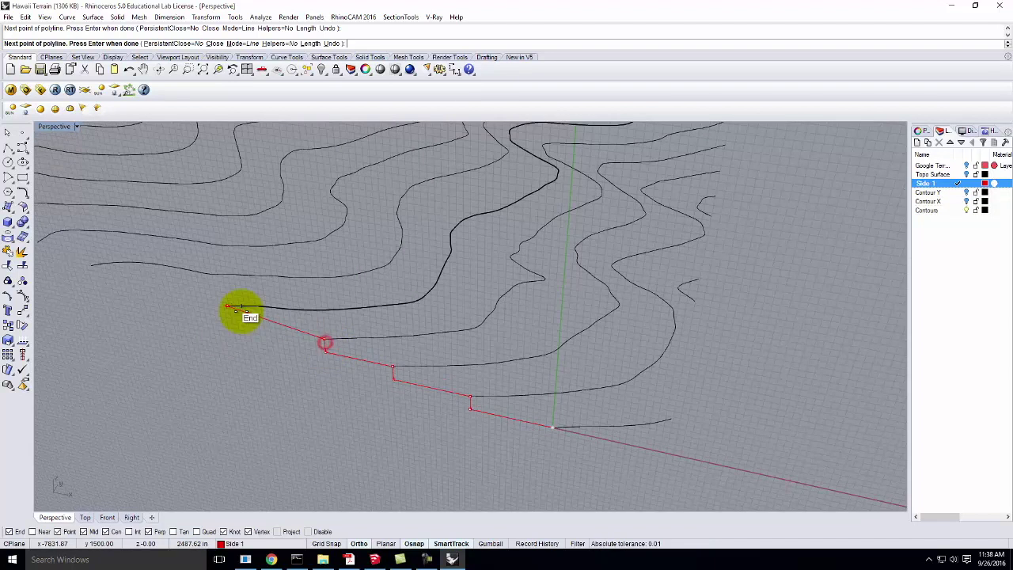
pyautogui.click(226, 311)
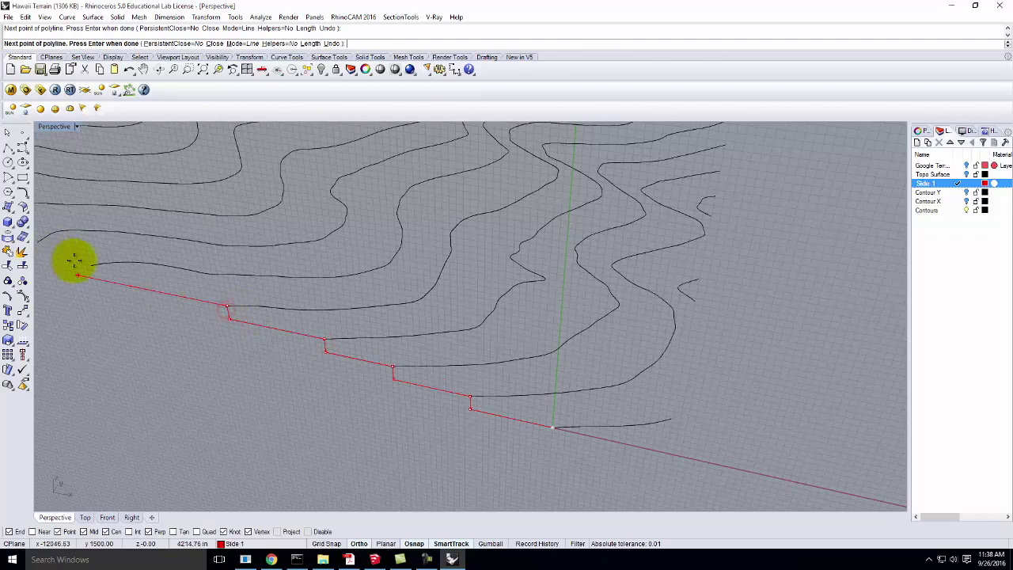